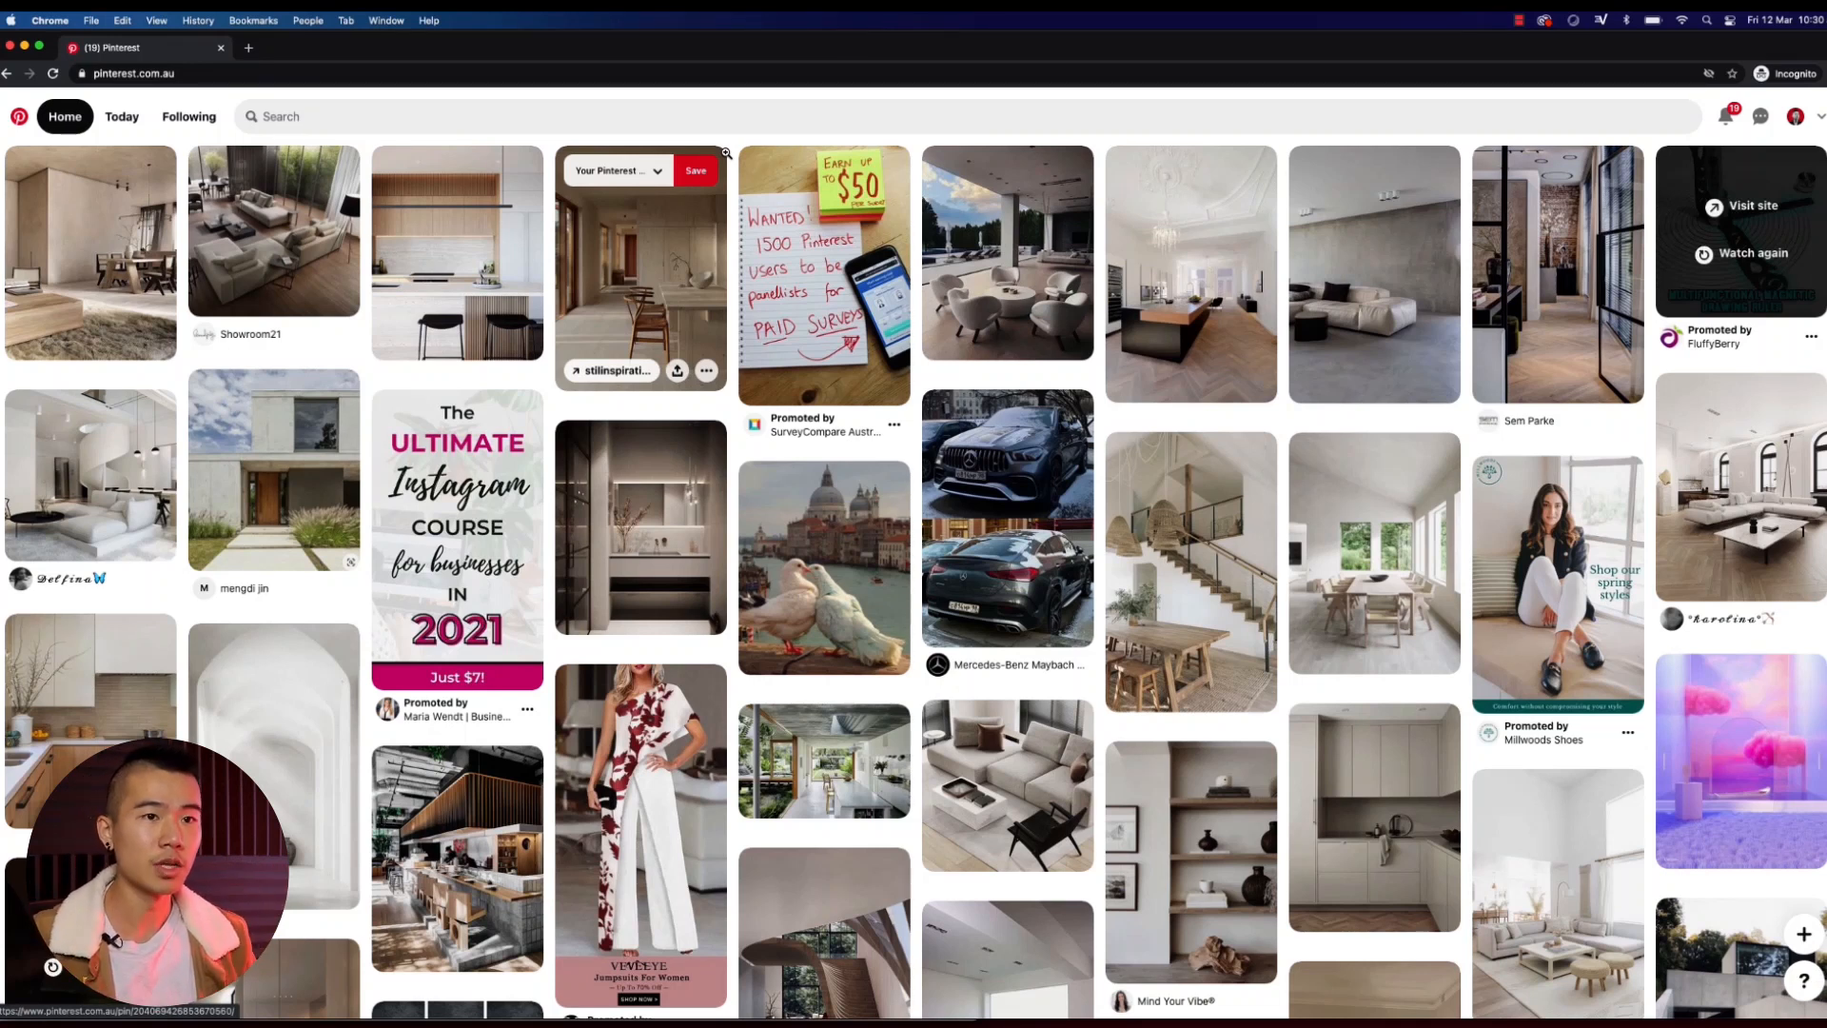
# Step: Search the pins for "fitness" and look through the image results for usable visual references
pyautogui.click(897, 105)
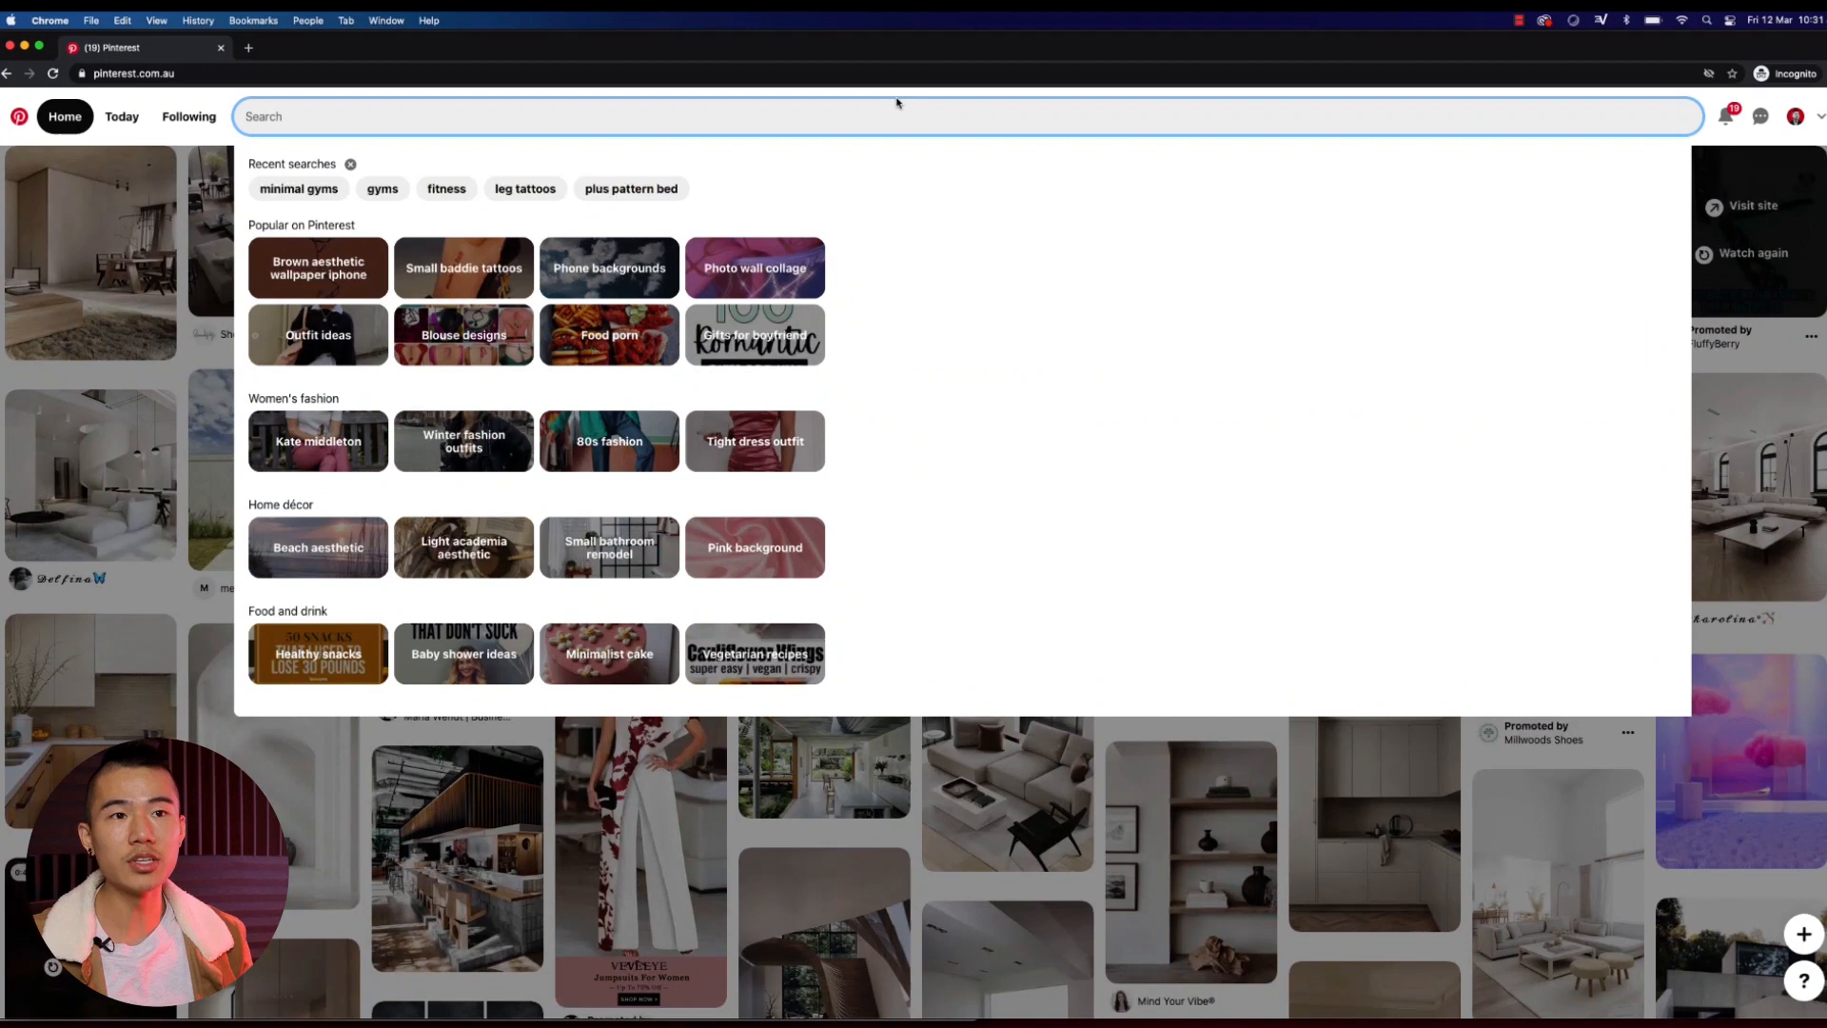
pyautogui.write('fitness')
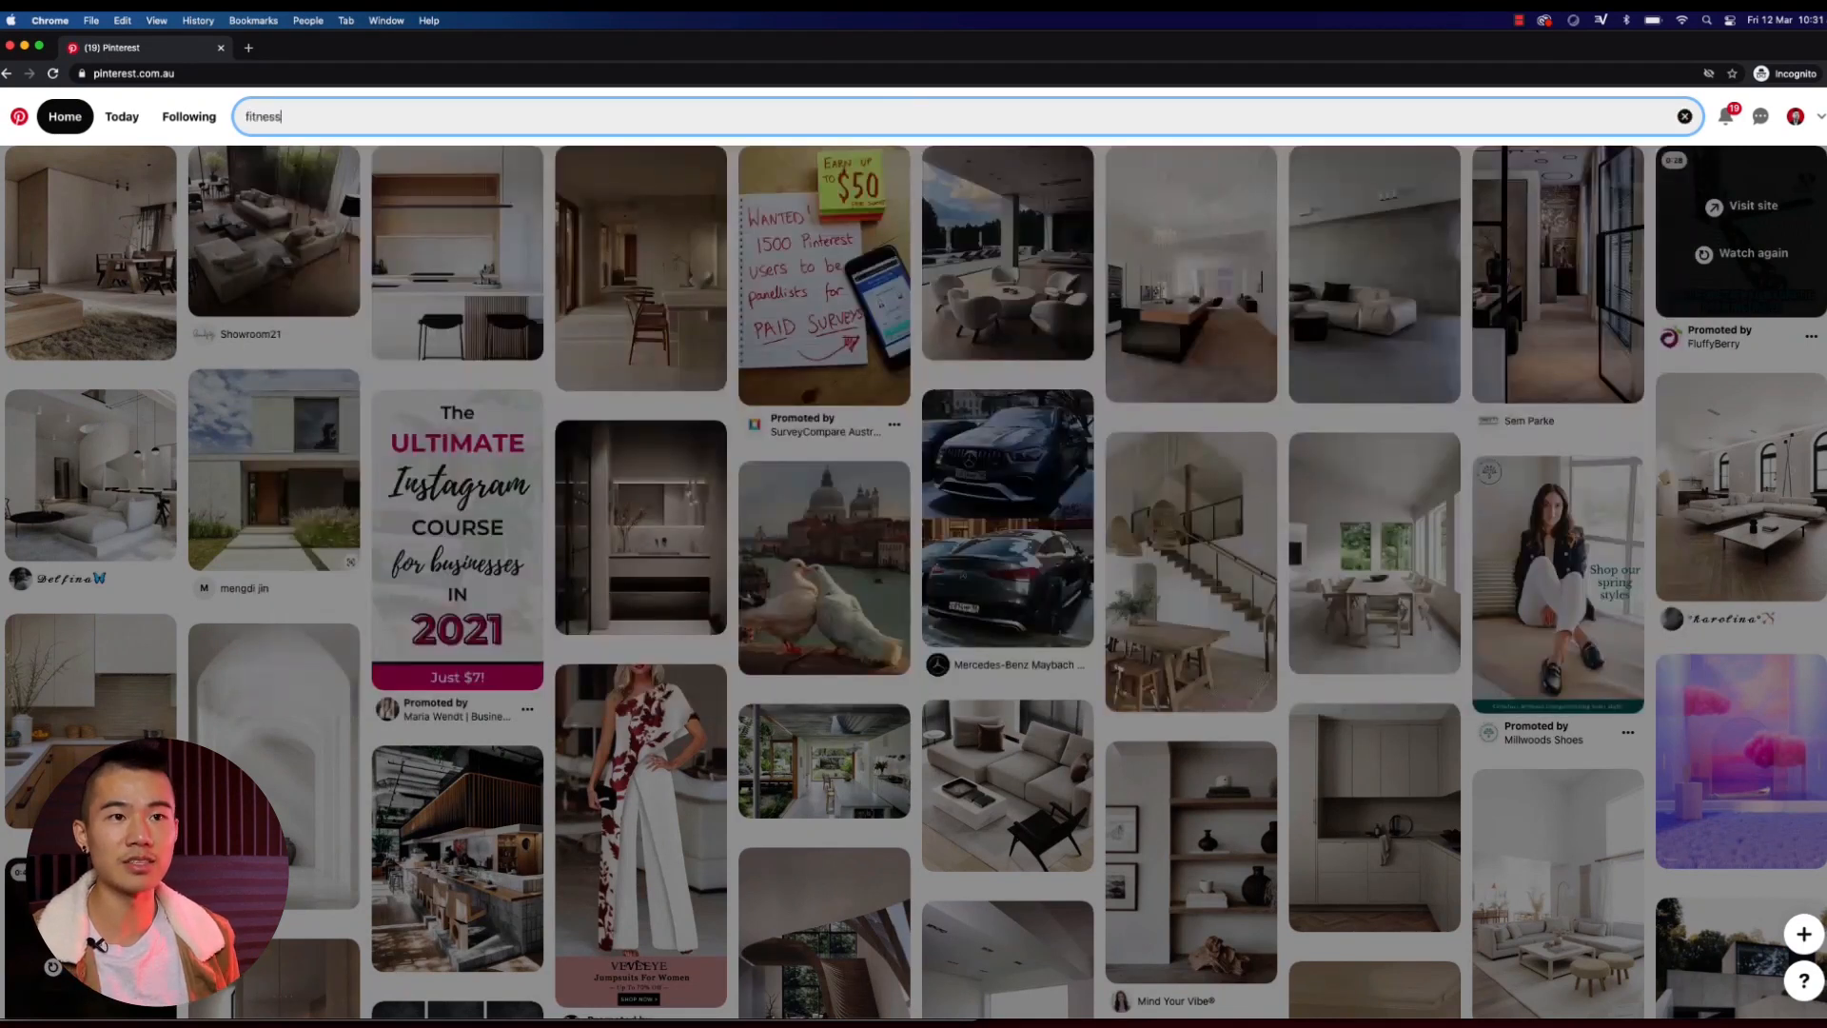
pyautogui.press('Return')
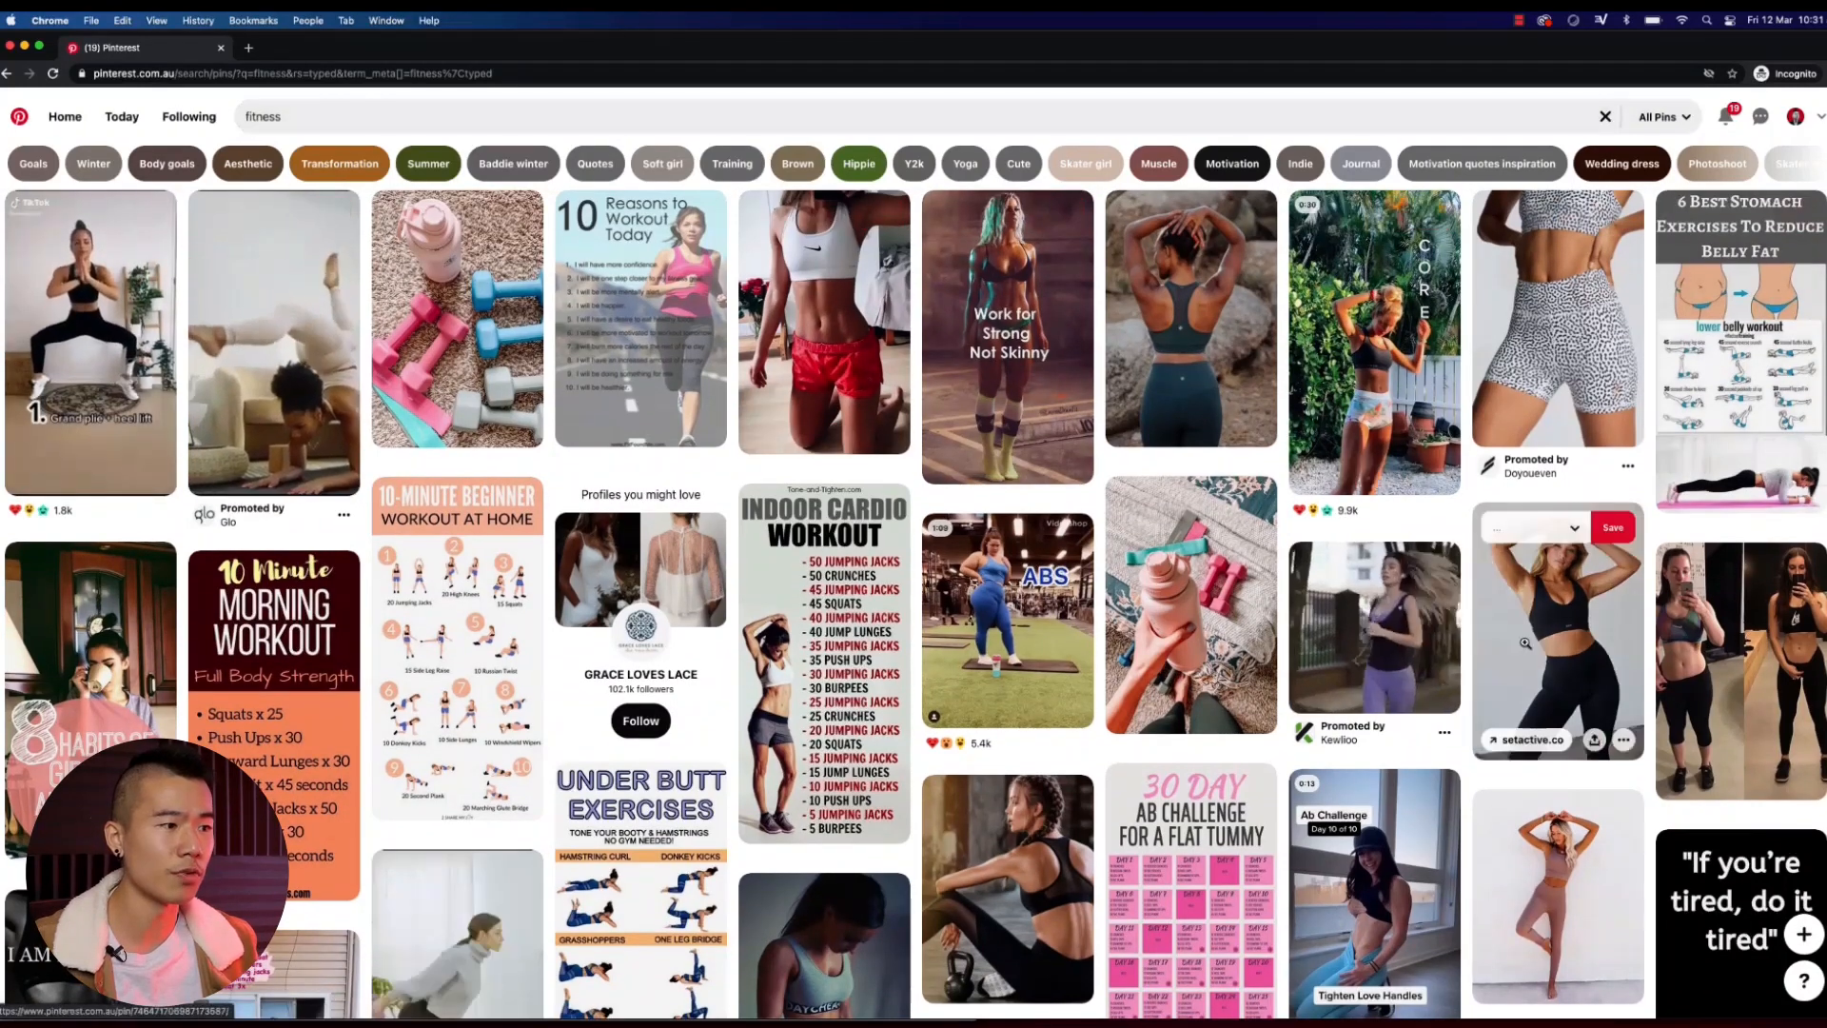
pyautogui.scroll(-2, 1524, 643)
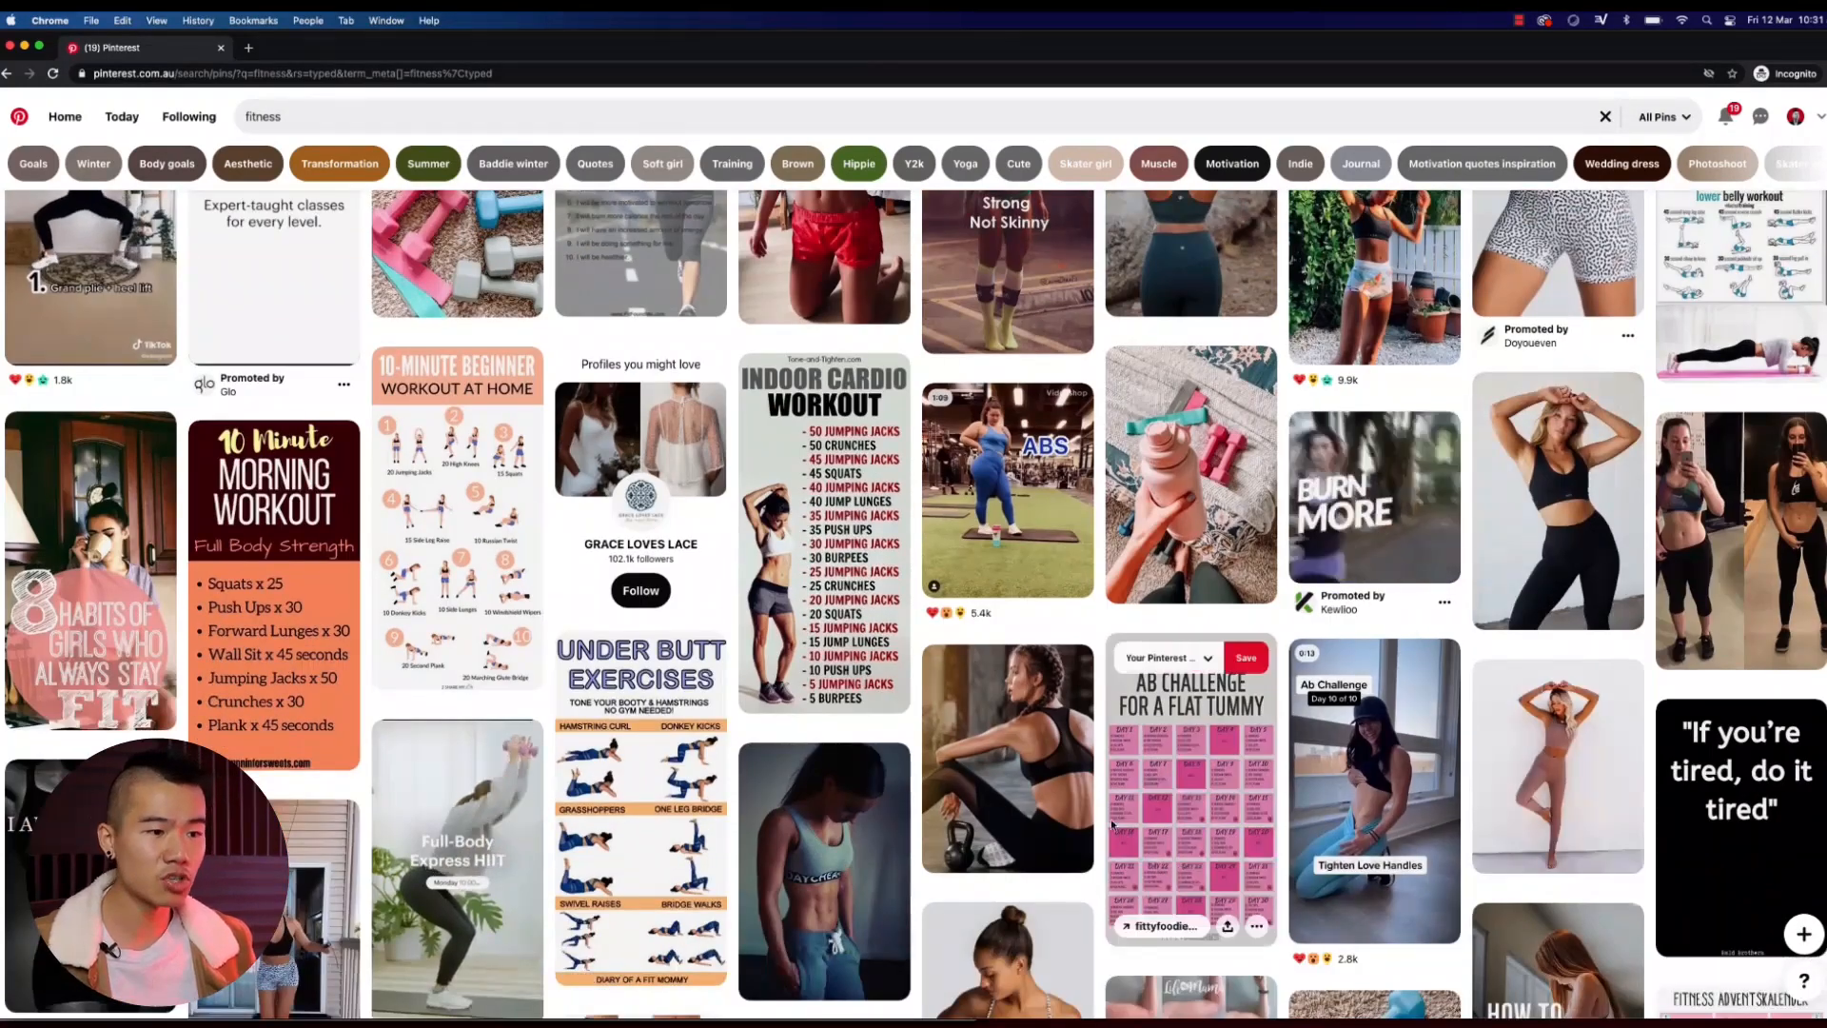
pyautogui.scroll(-1, 1111, 824)
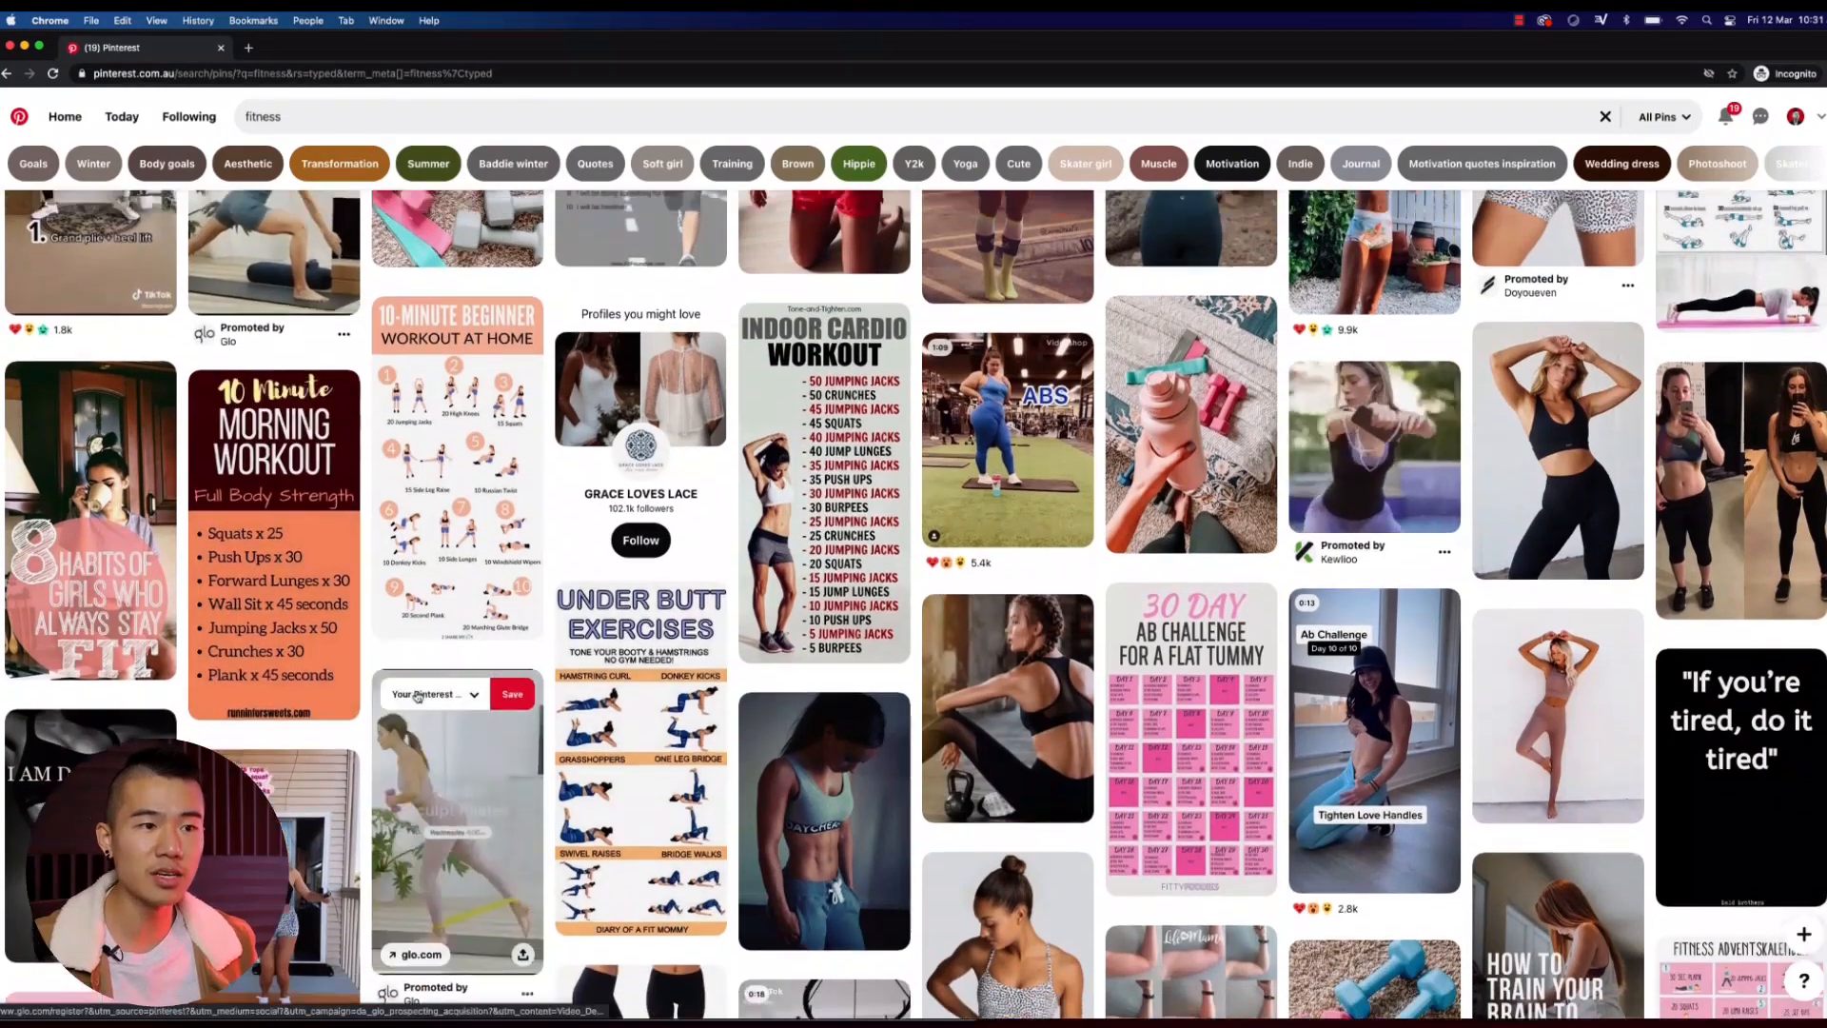
pyautogui.scroll(3, 417, 696)
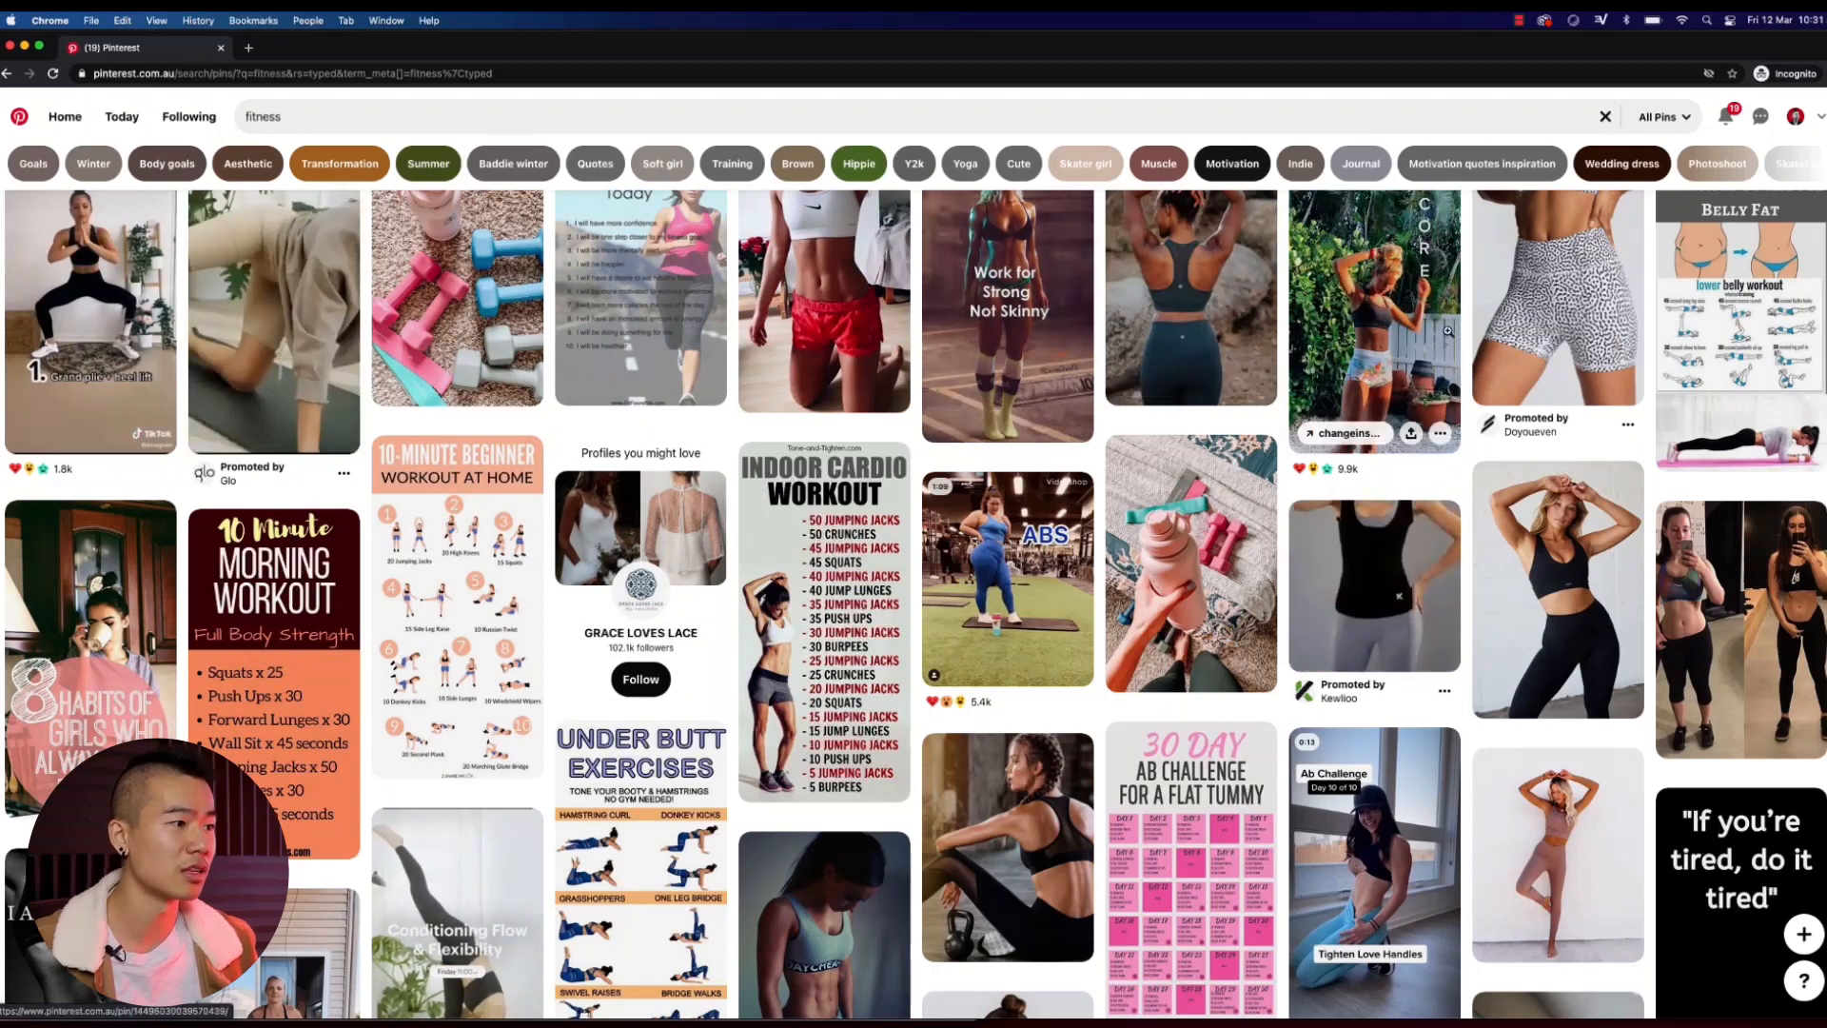
pyautogui.scroll(-15, 1447, 331)
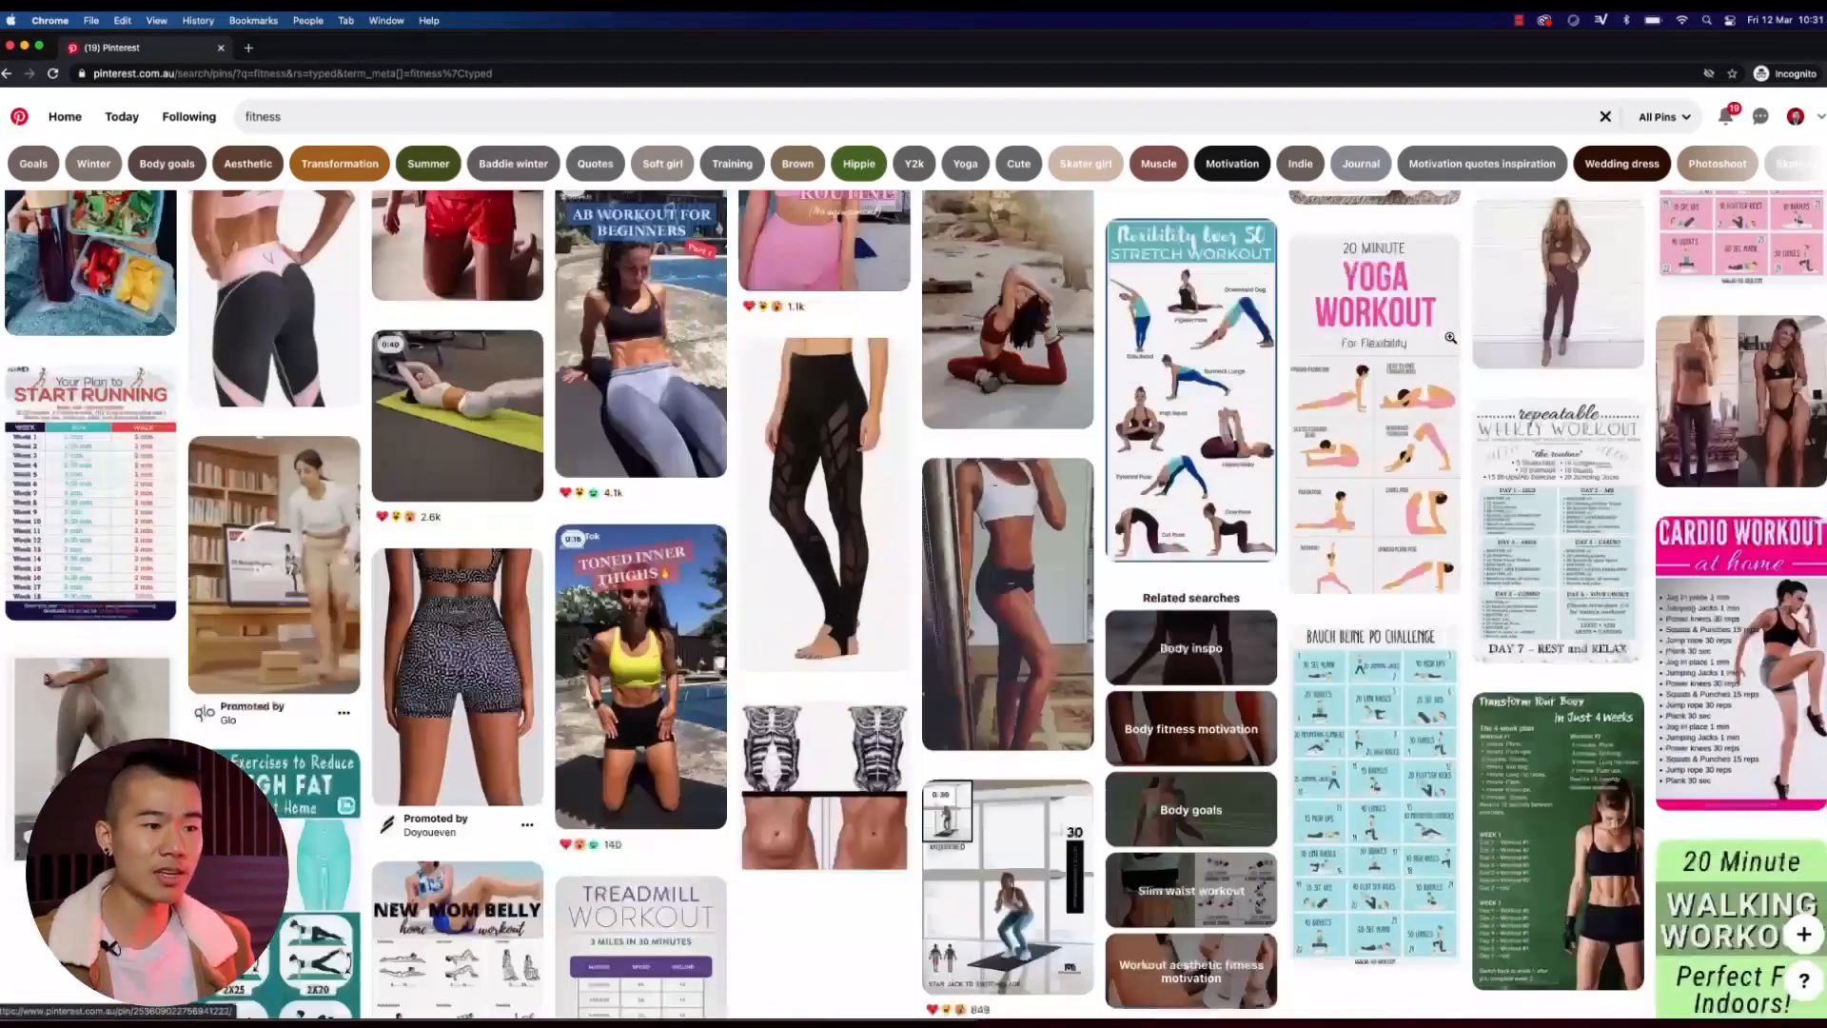
pyautogui.scroll(-1, 1432, 381)
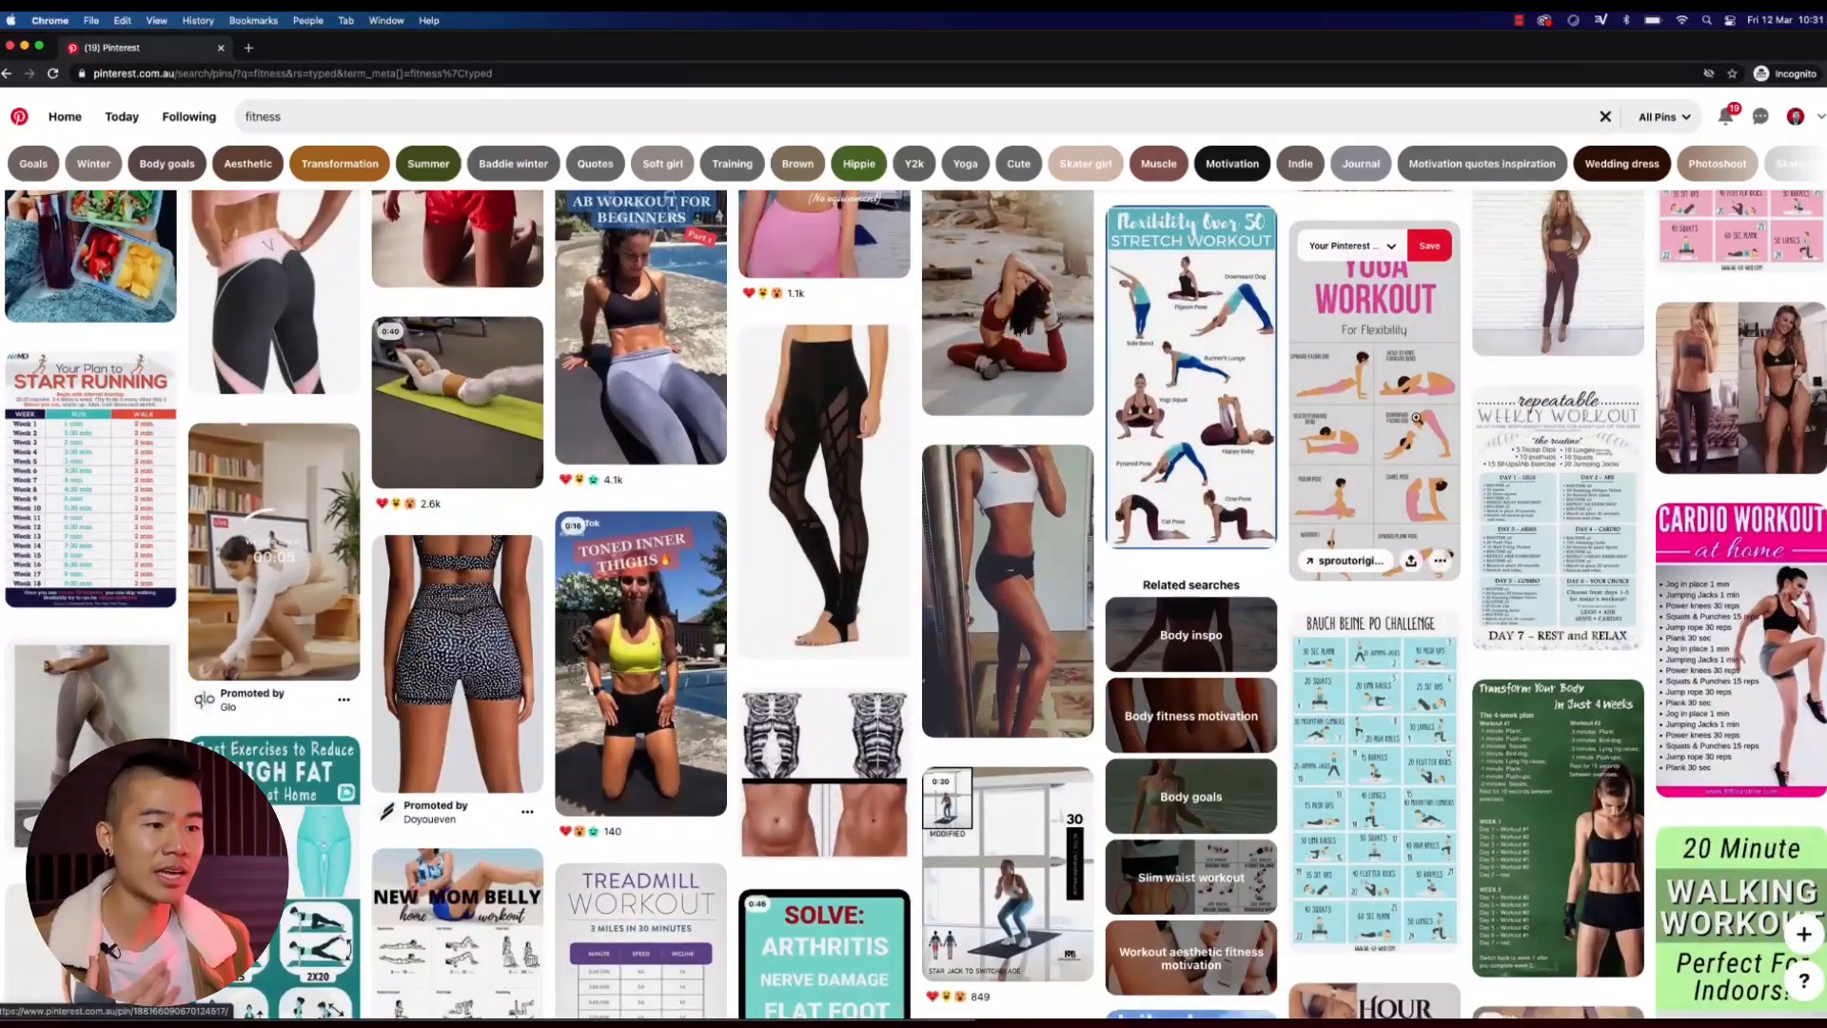
pyautogui.scroll(15, 1416, 417)
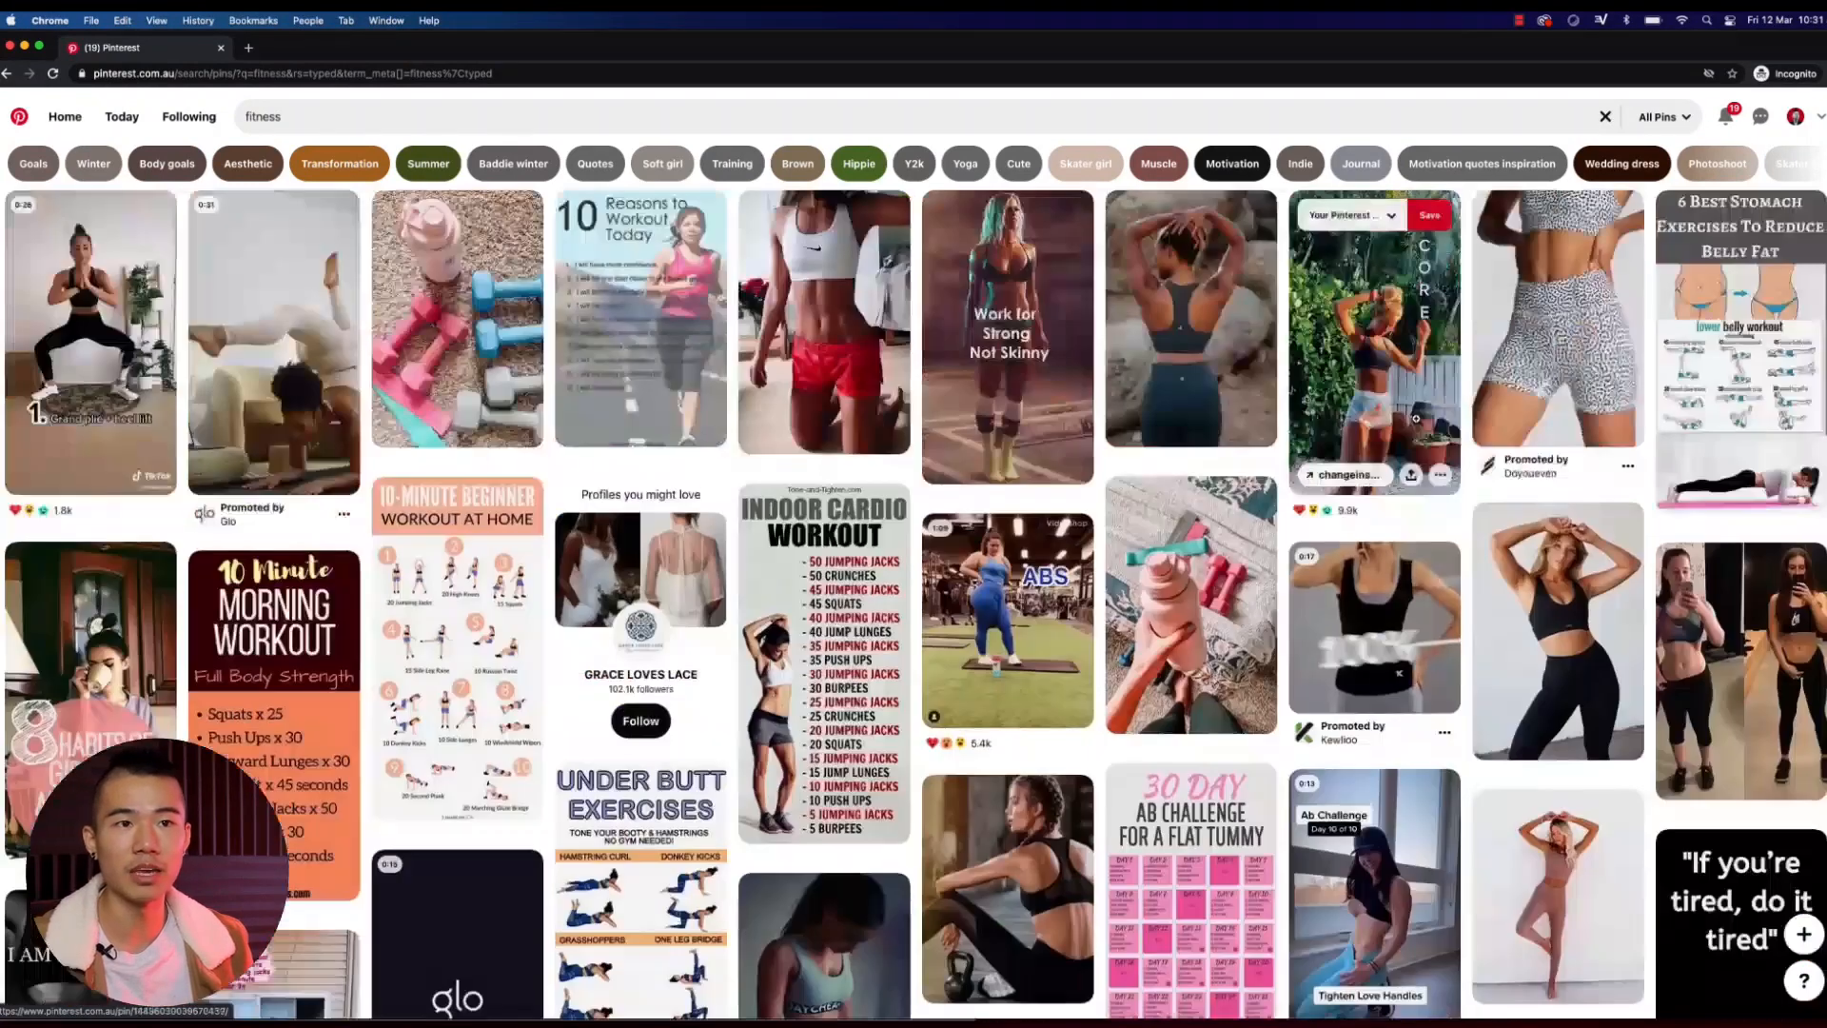
# Step: Replace the search term with "gyms" and look through the resulting gym interior images
pyautogui.click(637, 110)
pyautogui.press('super+a')
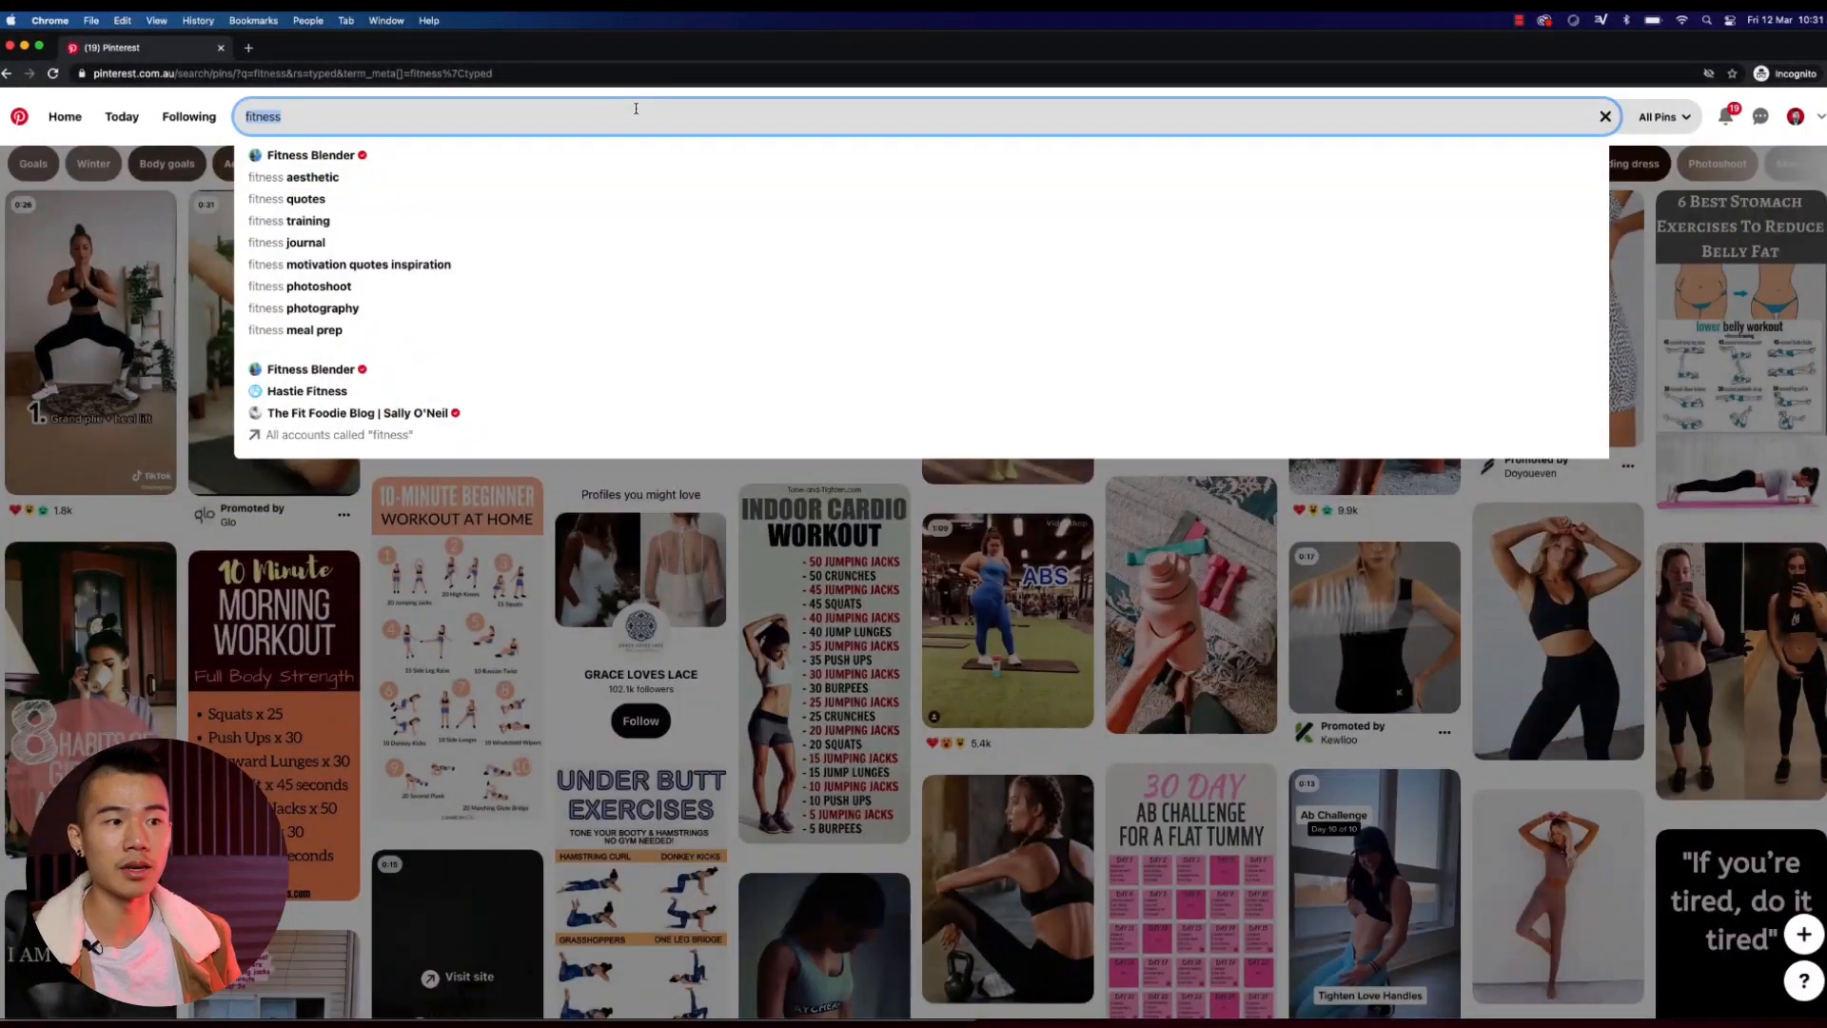
pyautogui.press('Escape')
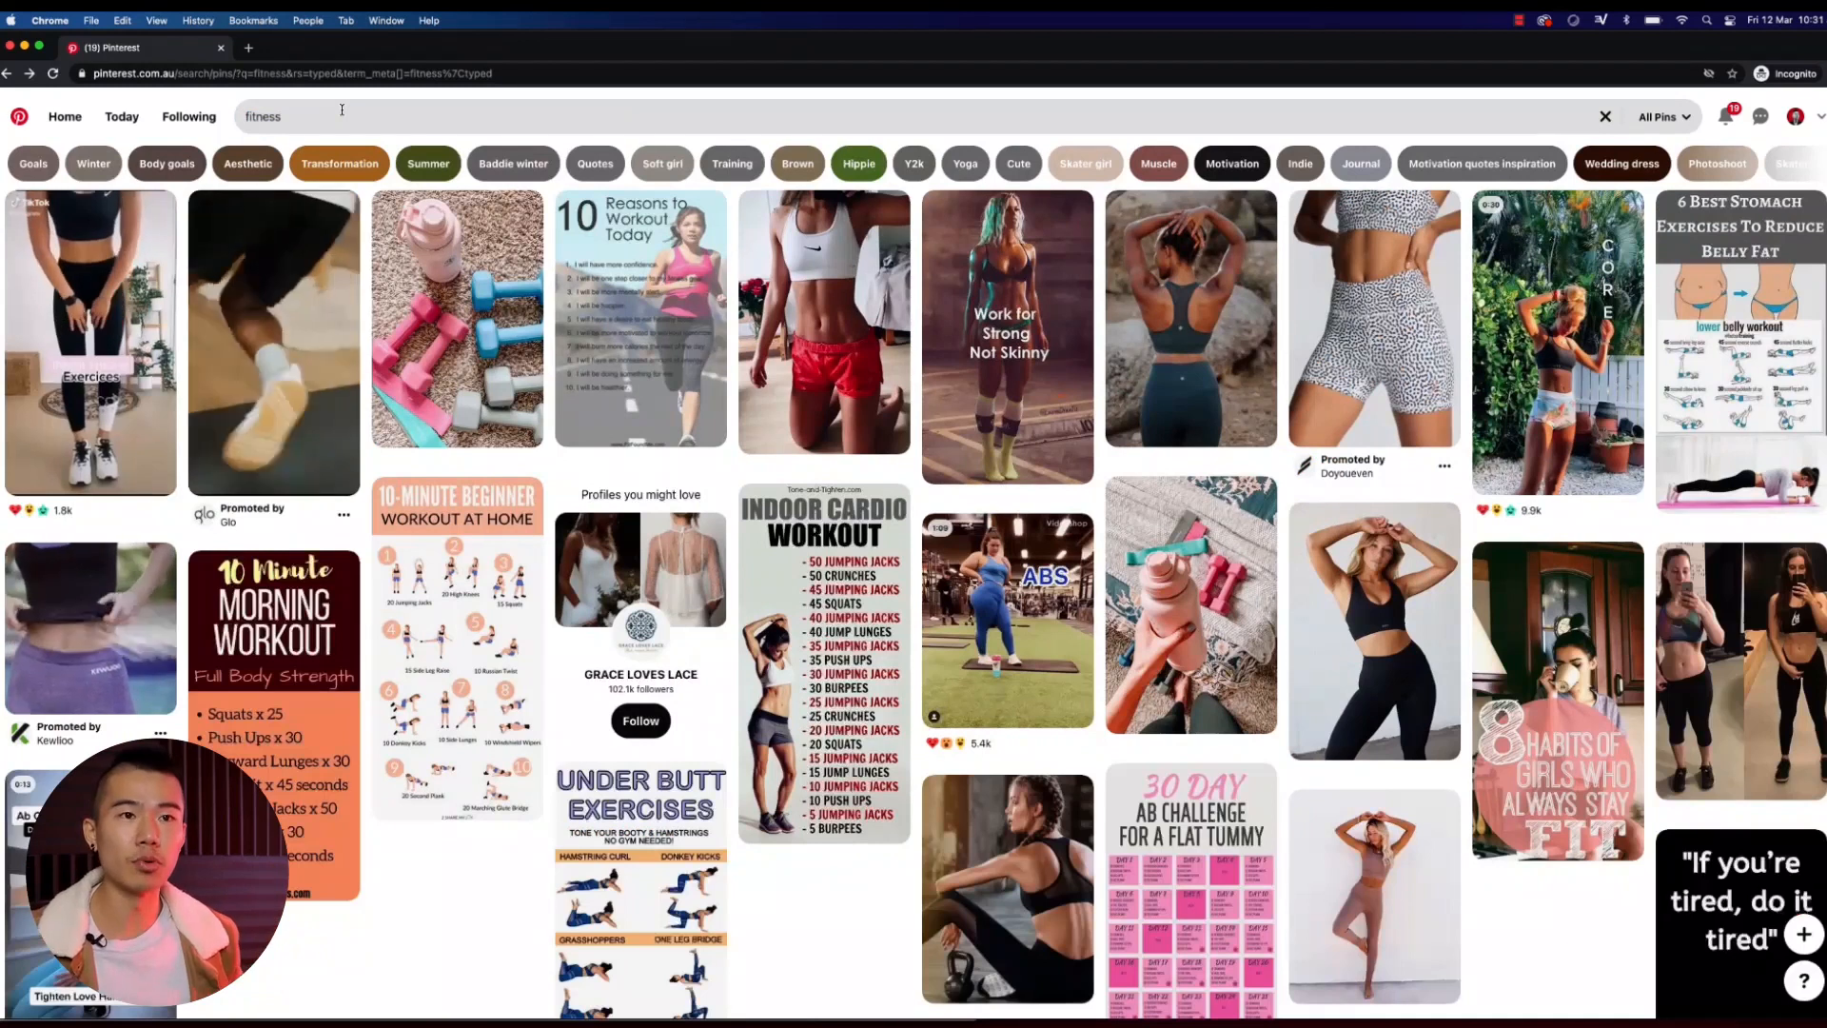
pyautogui.click(342, 109)
pyautogui.write('gyms')
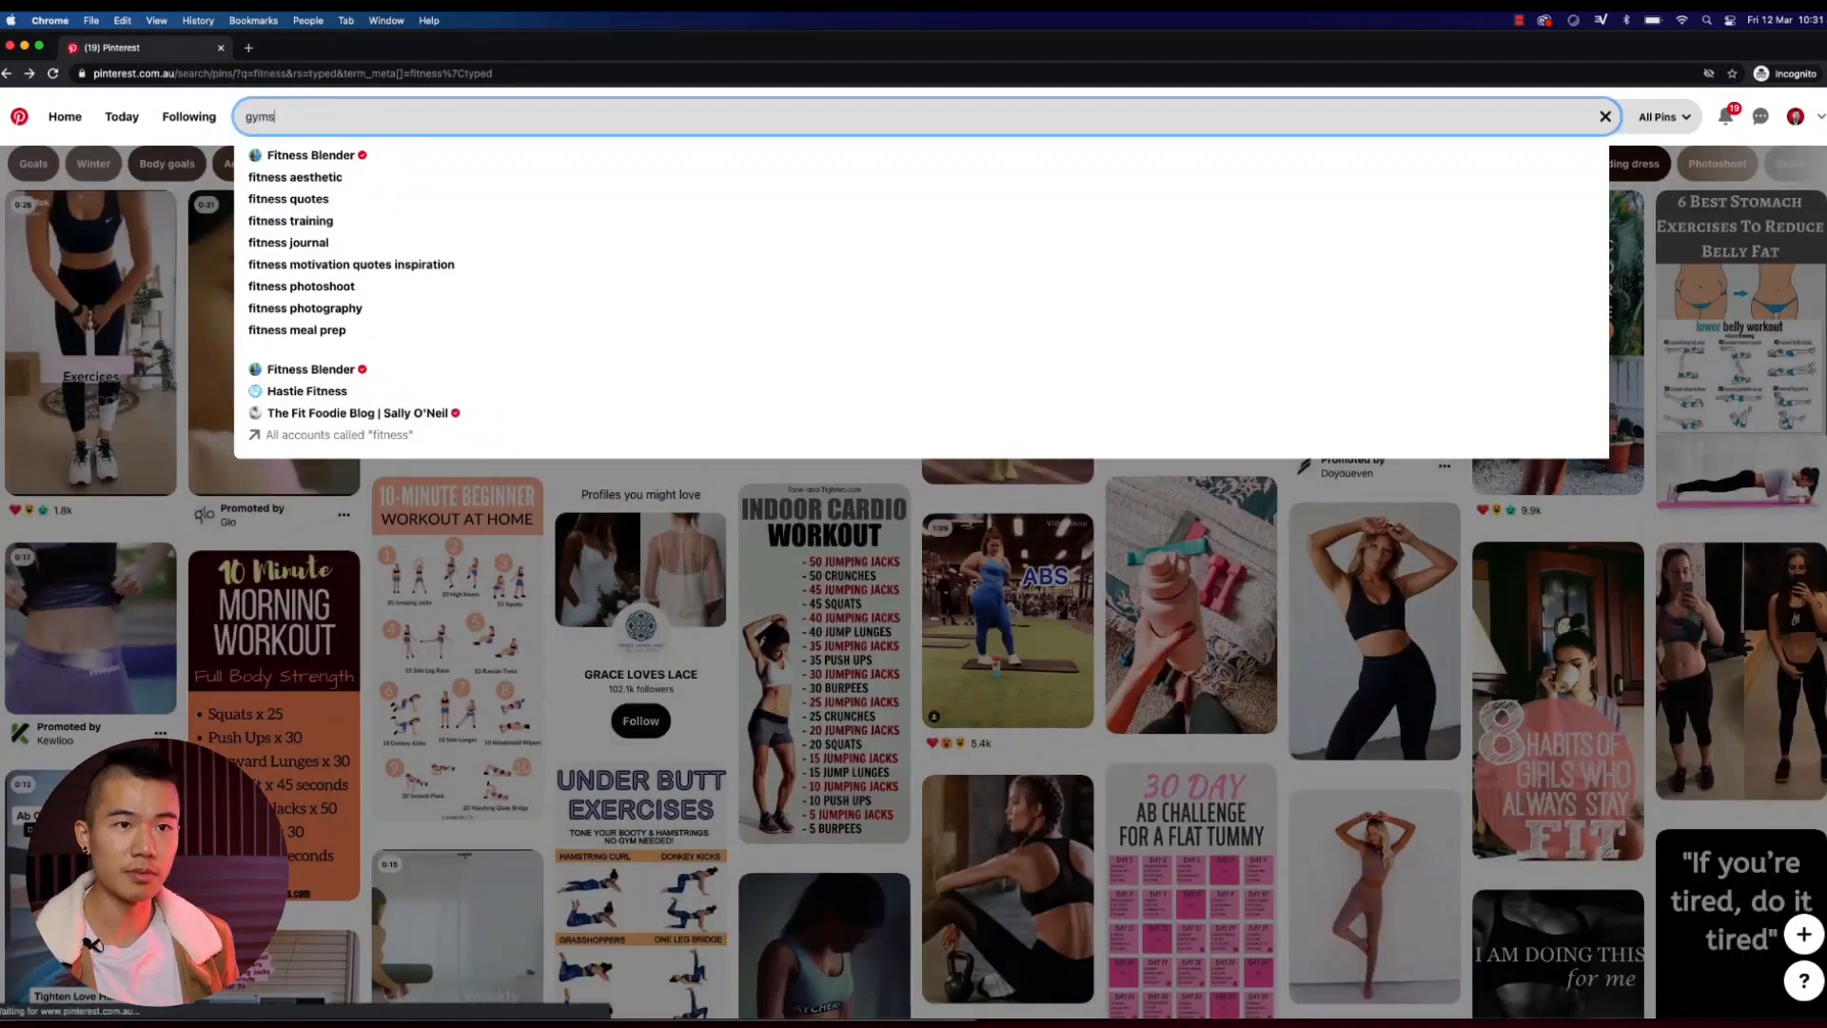
pyautogui.press('Return')
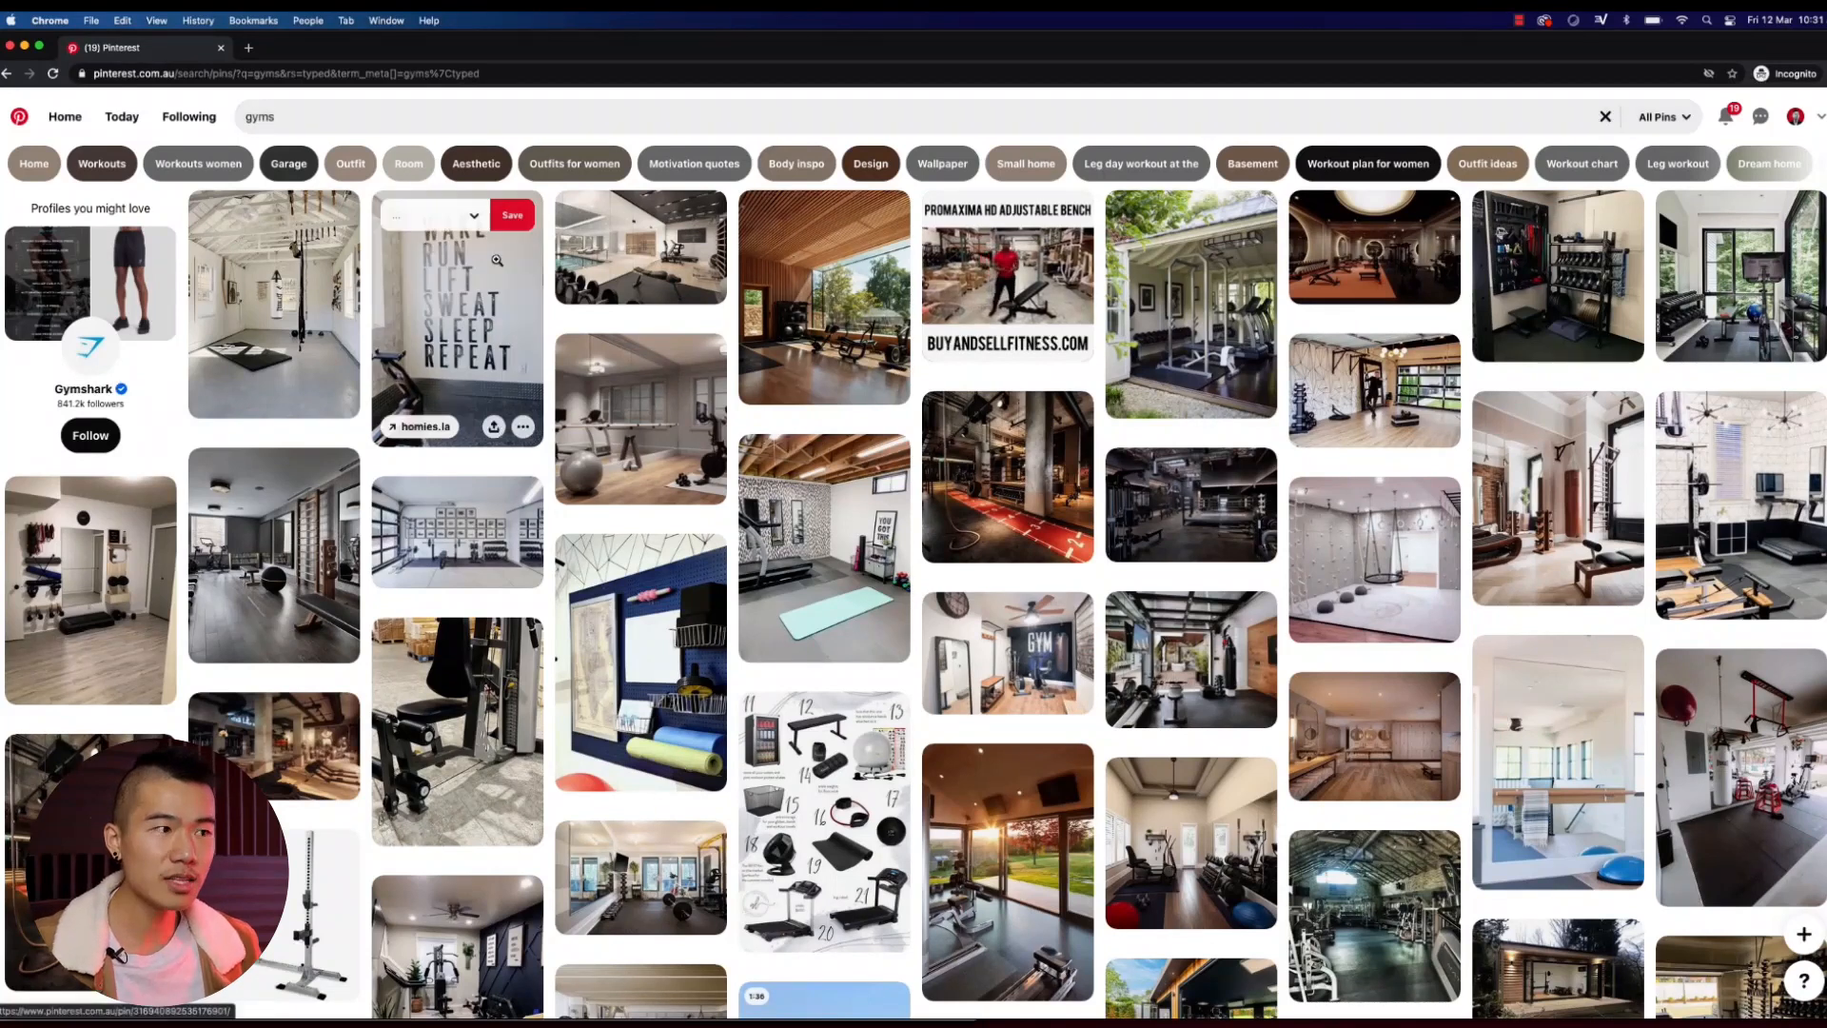
pyautogui.scroll(-2, 971, 367)
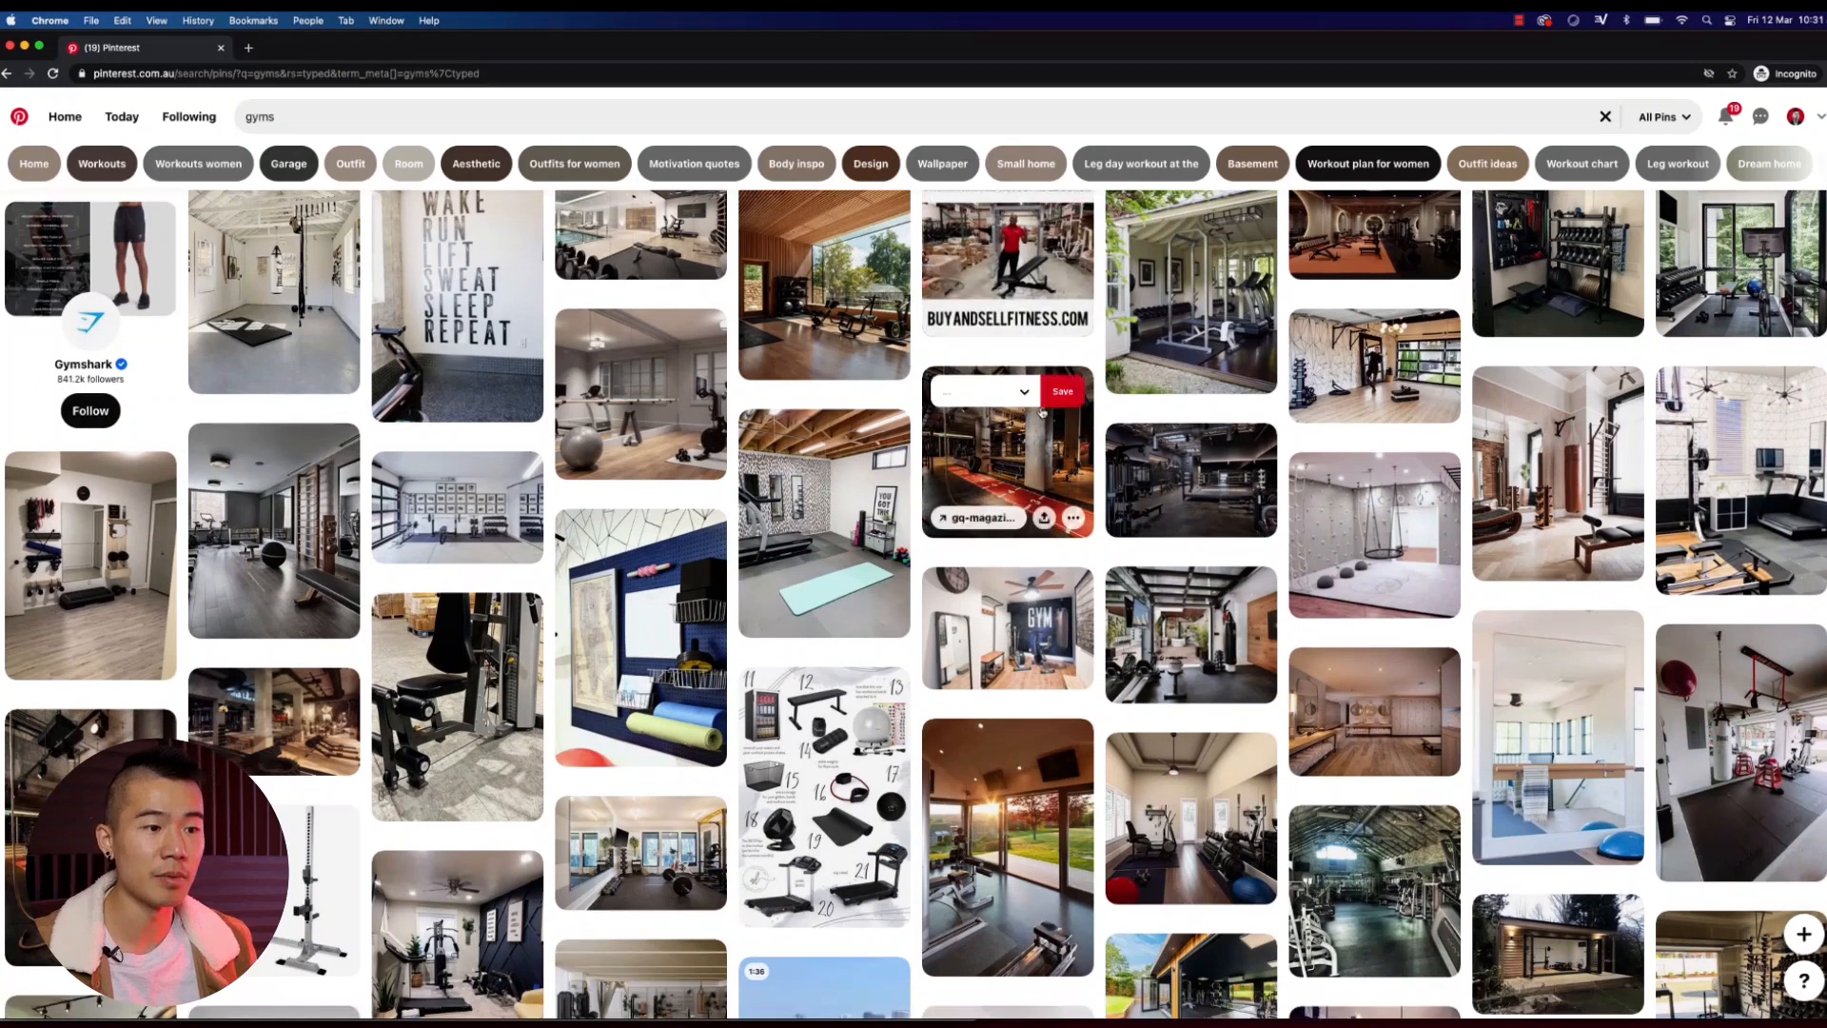
pyautogui.scroll(-3, 1042, 411)
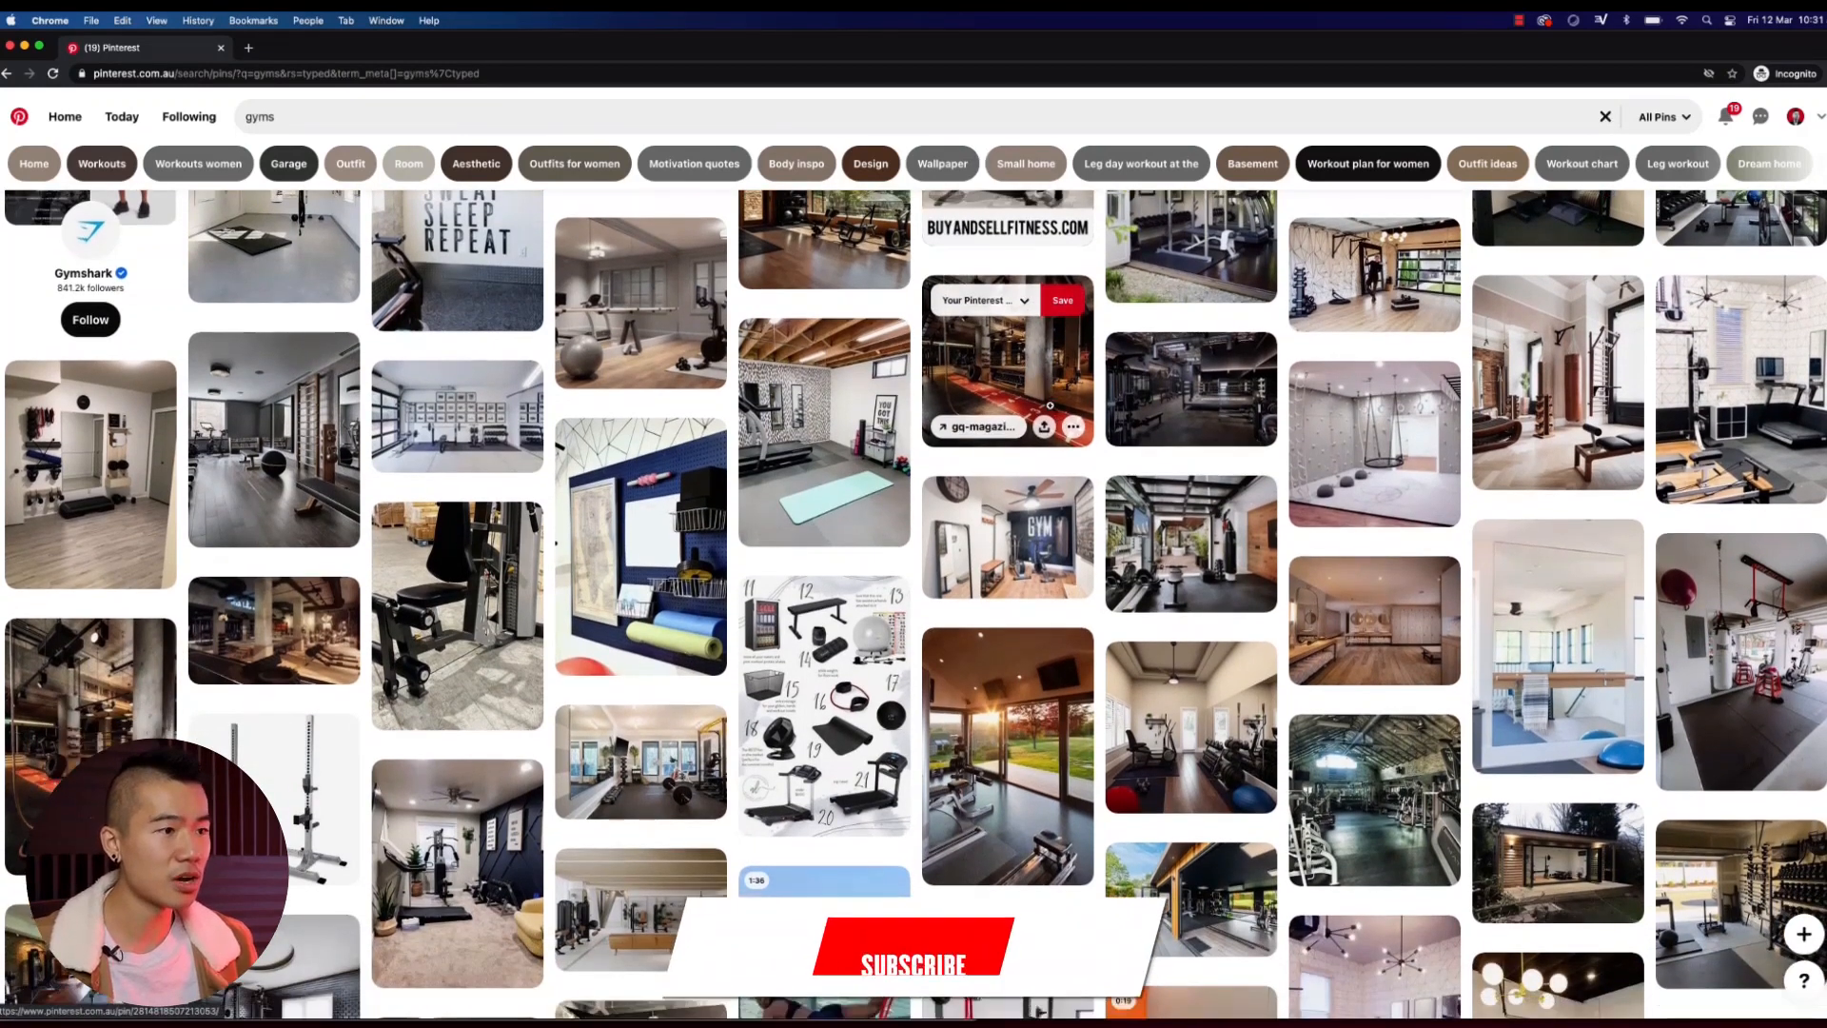
pyautogui.scroll(3, 1377, 528)
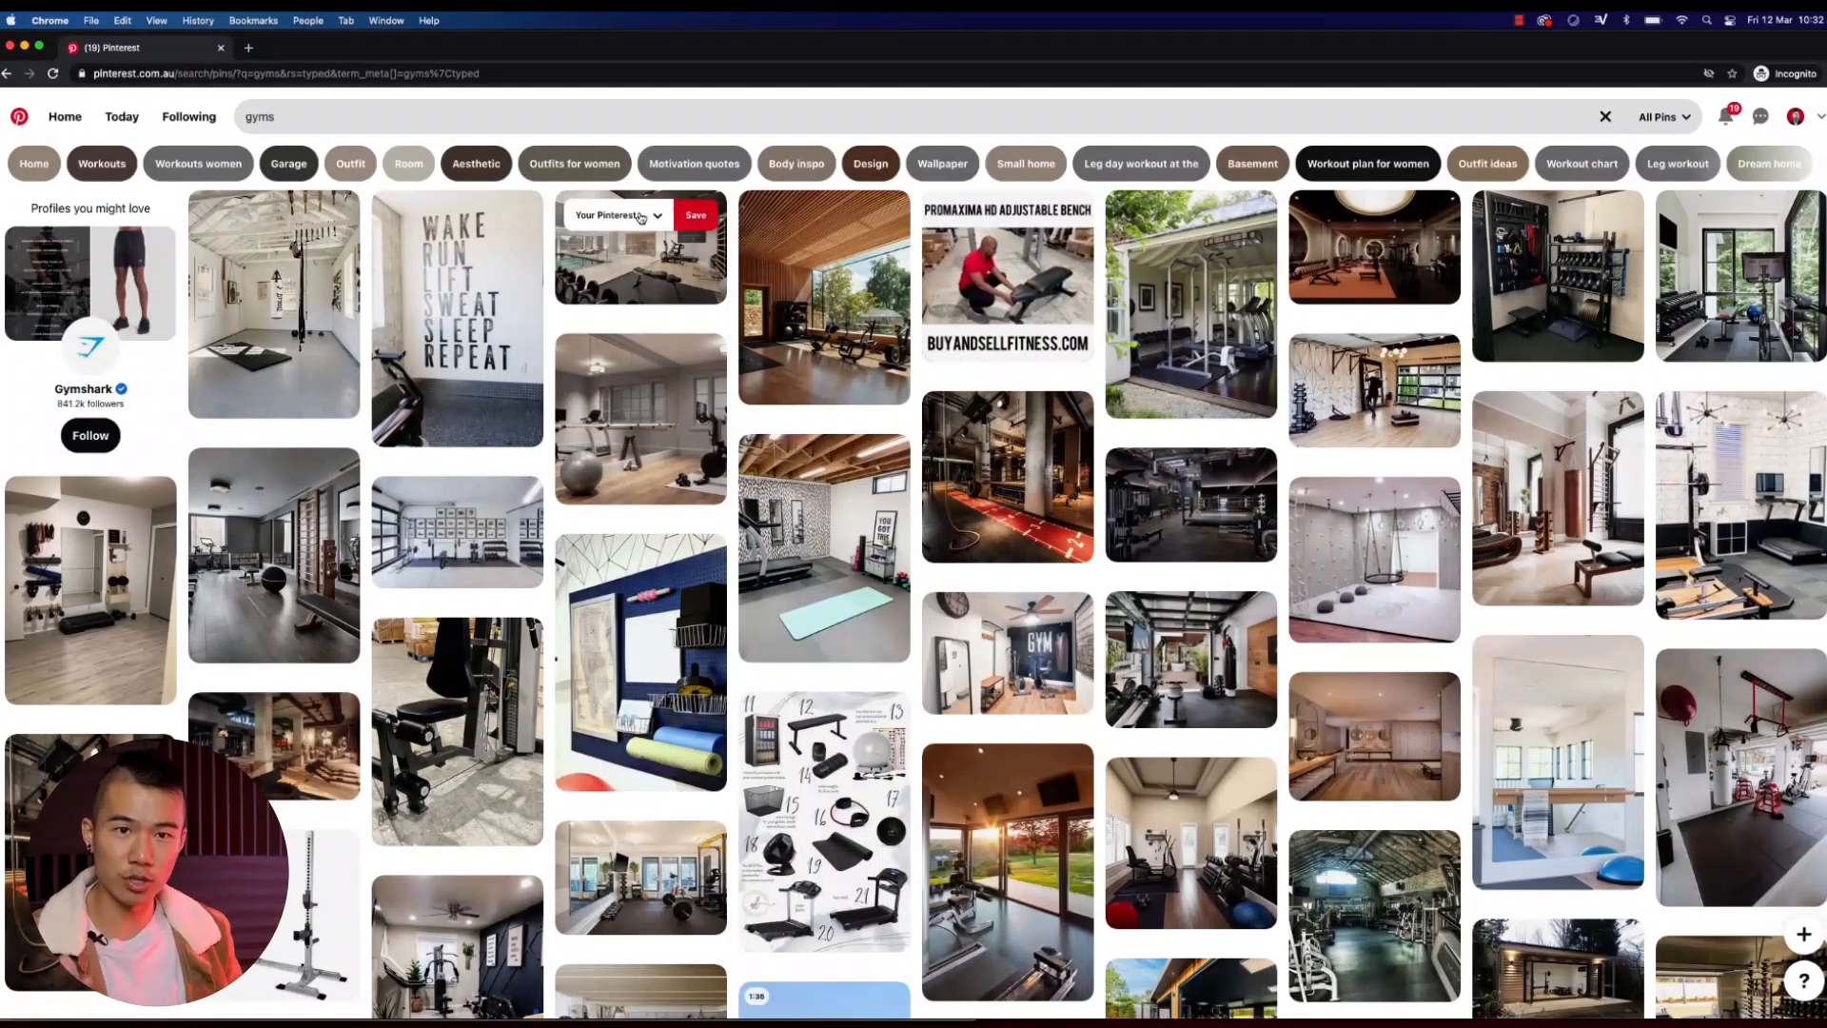
# Step: Narrow the pin search to "minimal gyms"
pyautogui.click(567, 114)
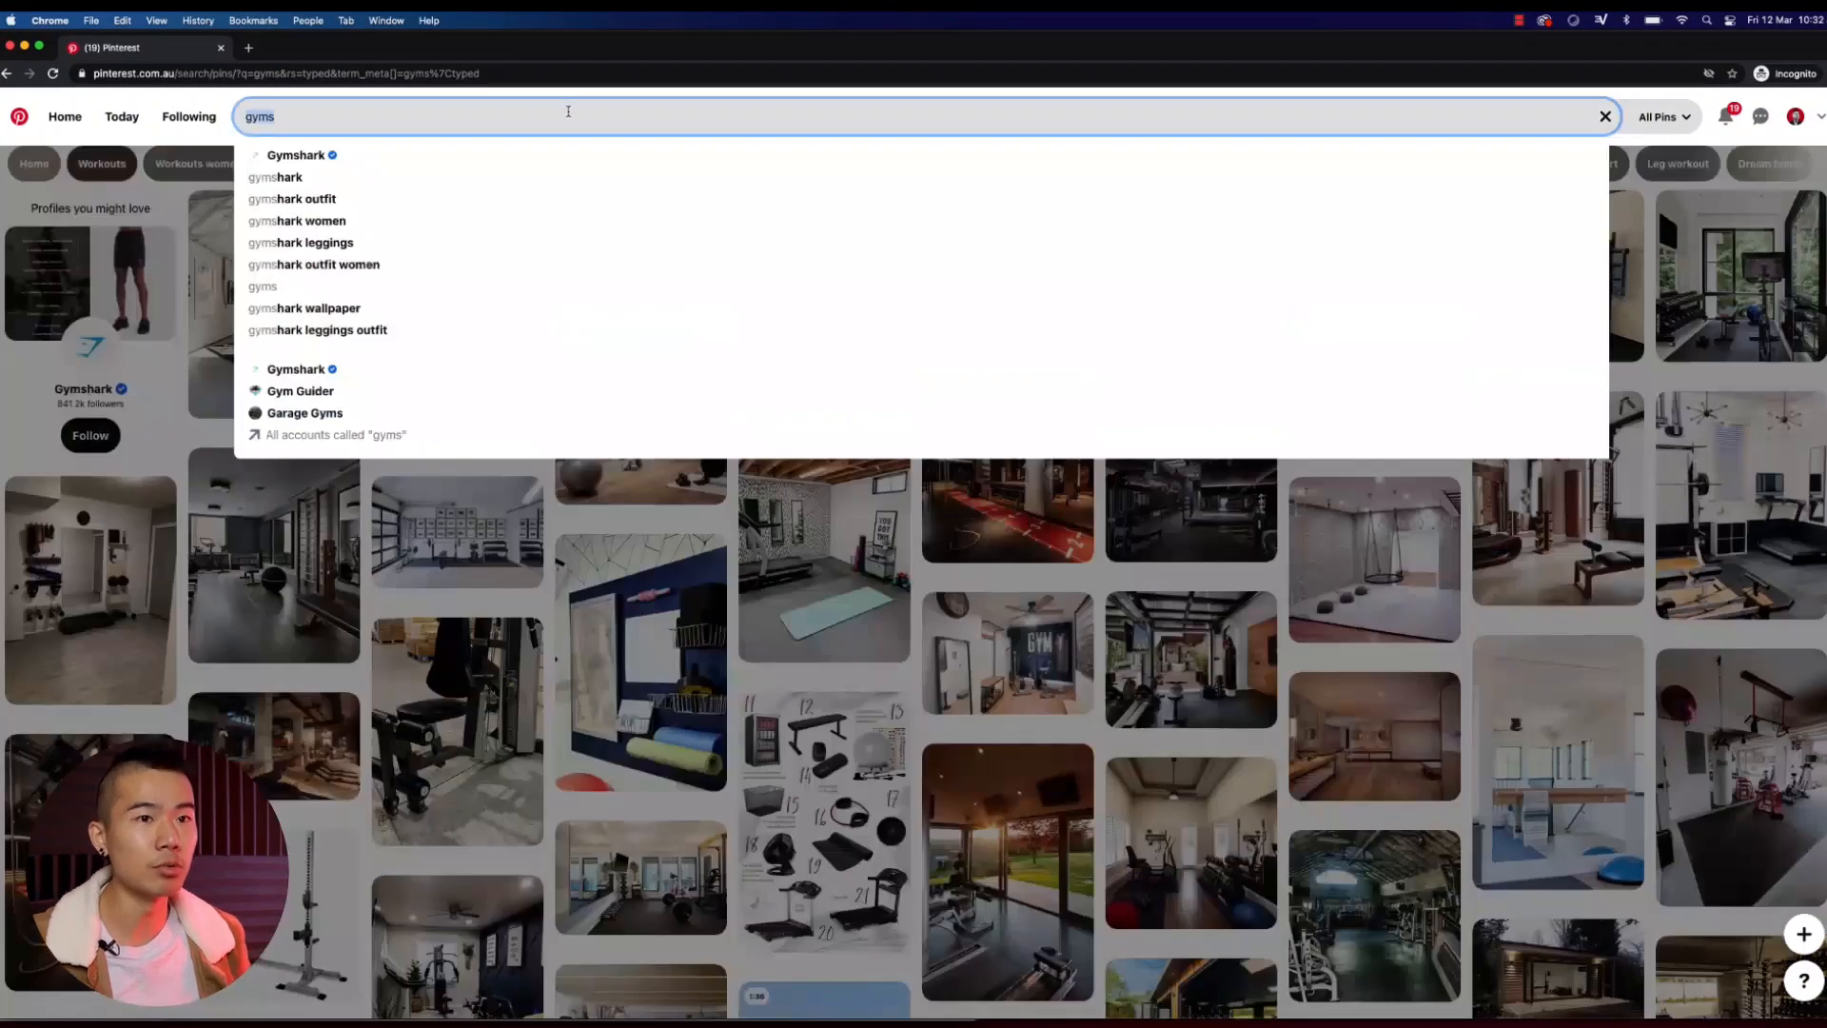
pyautogui.write('minimal')
pyautogui.press('Return')
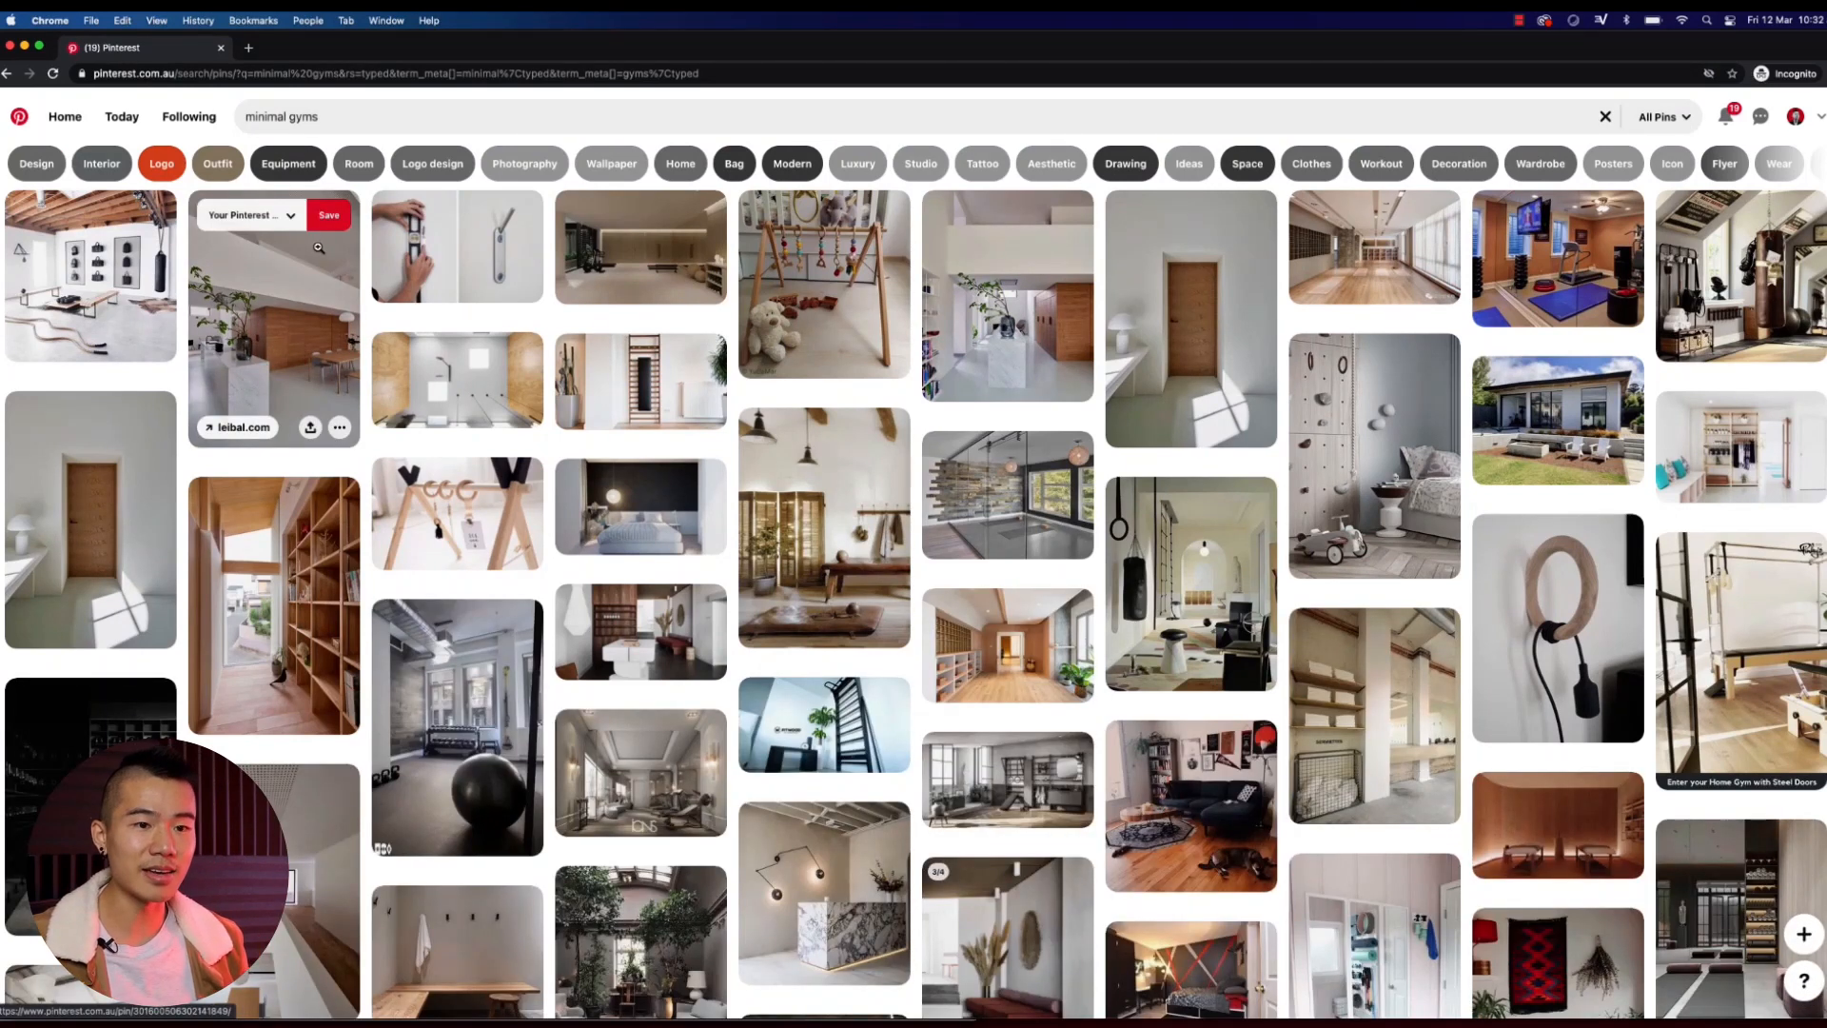
# Step: Examine the minimal gym results at length for interiors and objects that suit a minimal visual style
pyautogui.click(474, 391)
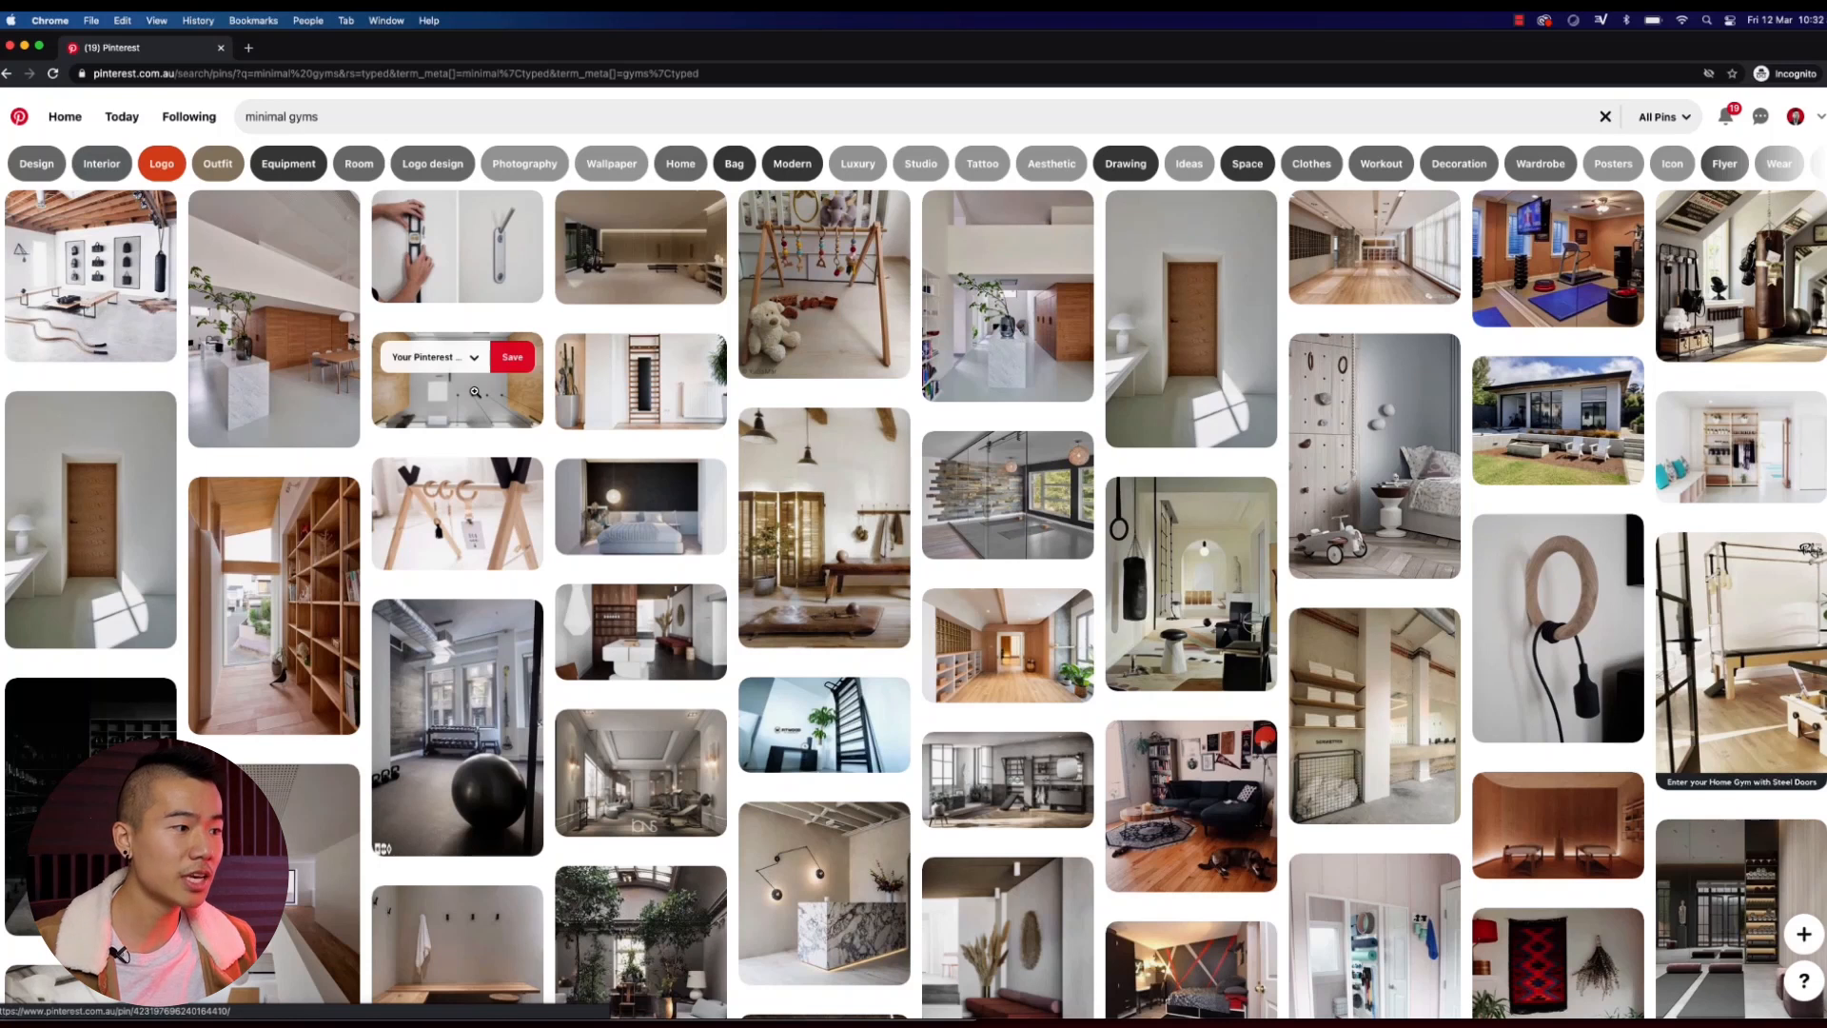
pyautogui.scroll(-3, 701, 444)
pyautogui.scroll(-4, 700, 444)
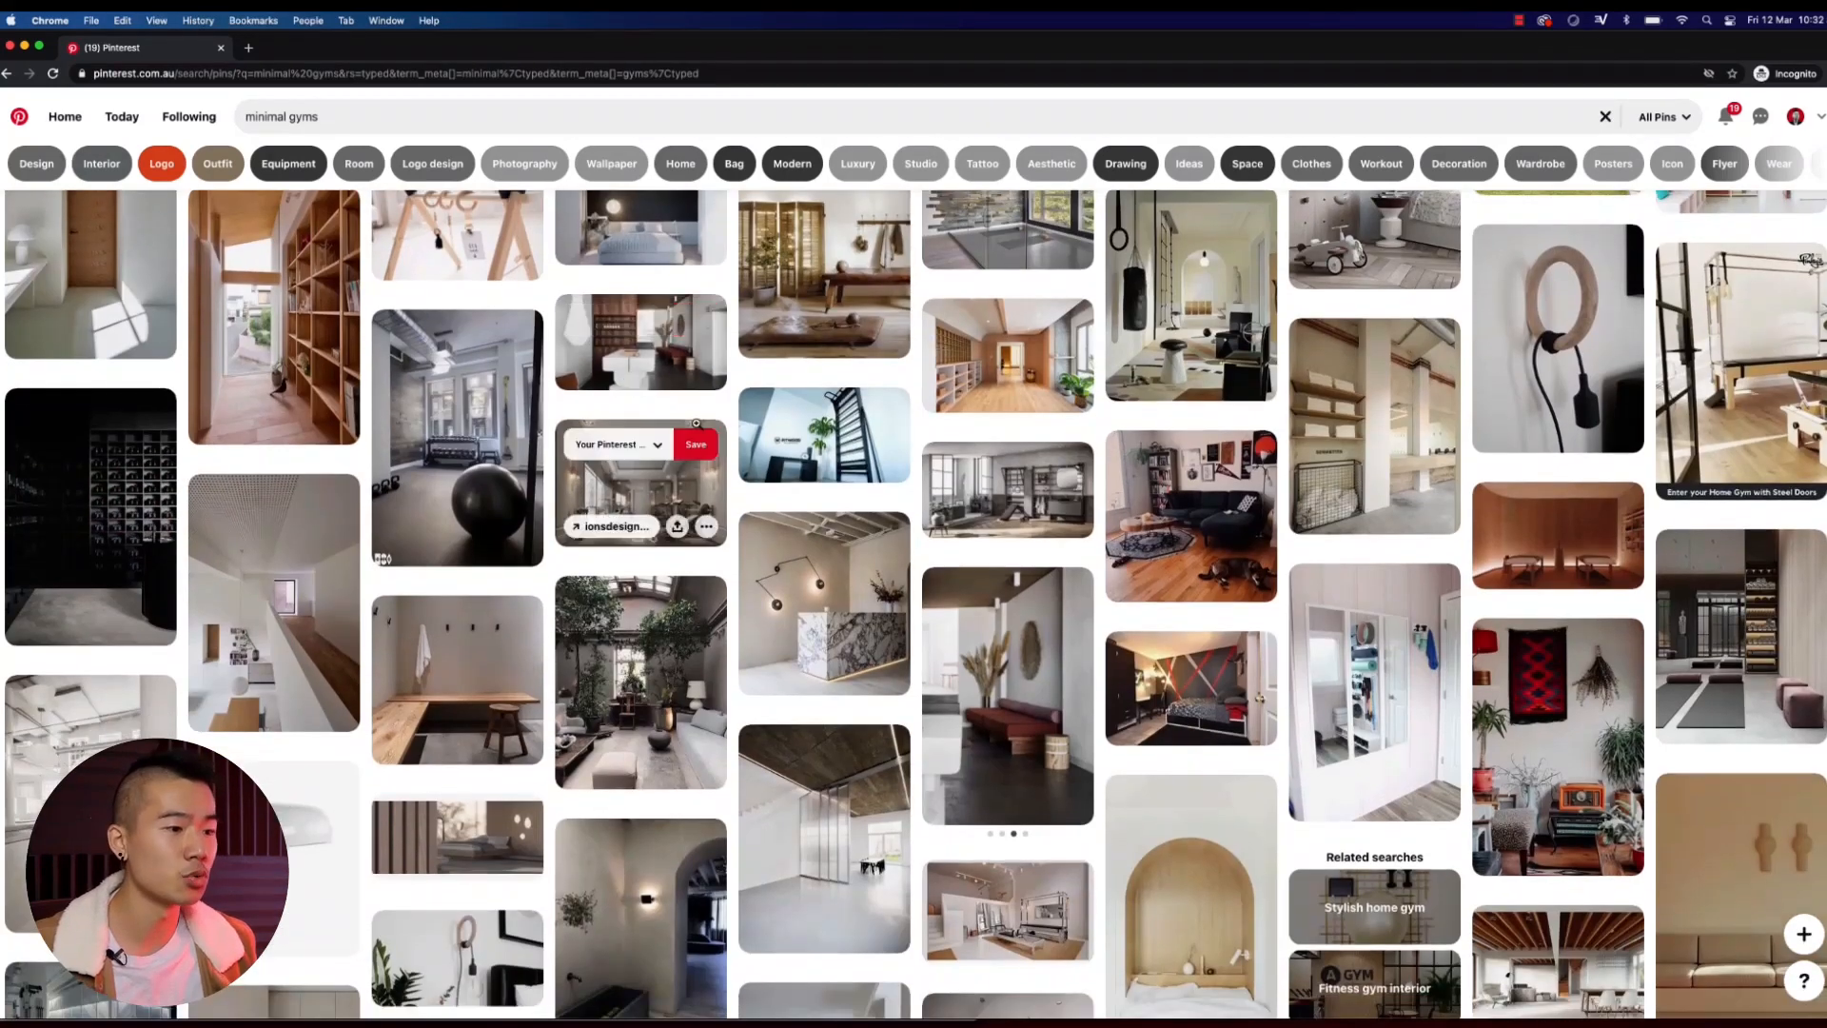
pyautogui.scroll(-9, 696, 423)
pyautogui.scroll(-7, 695, 393)
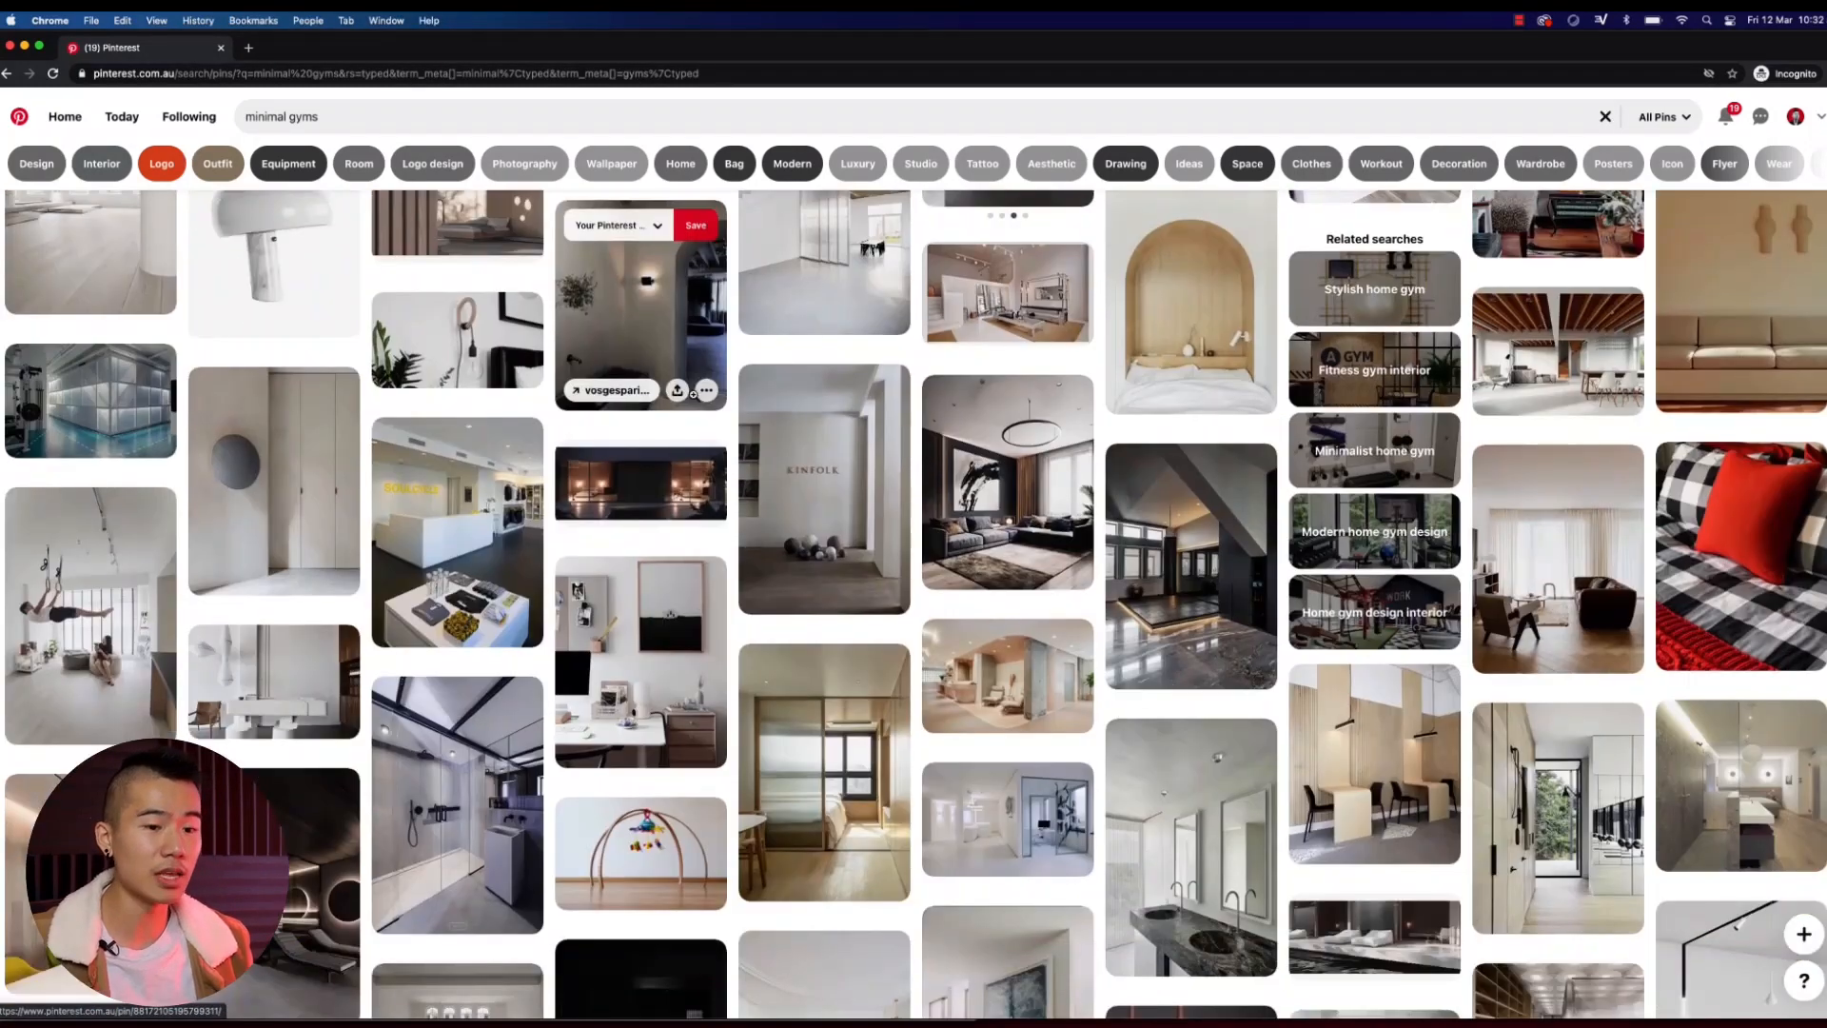
pyautogui.scroll(7, 693, 392)
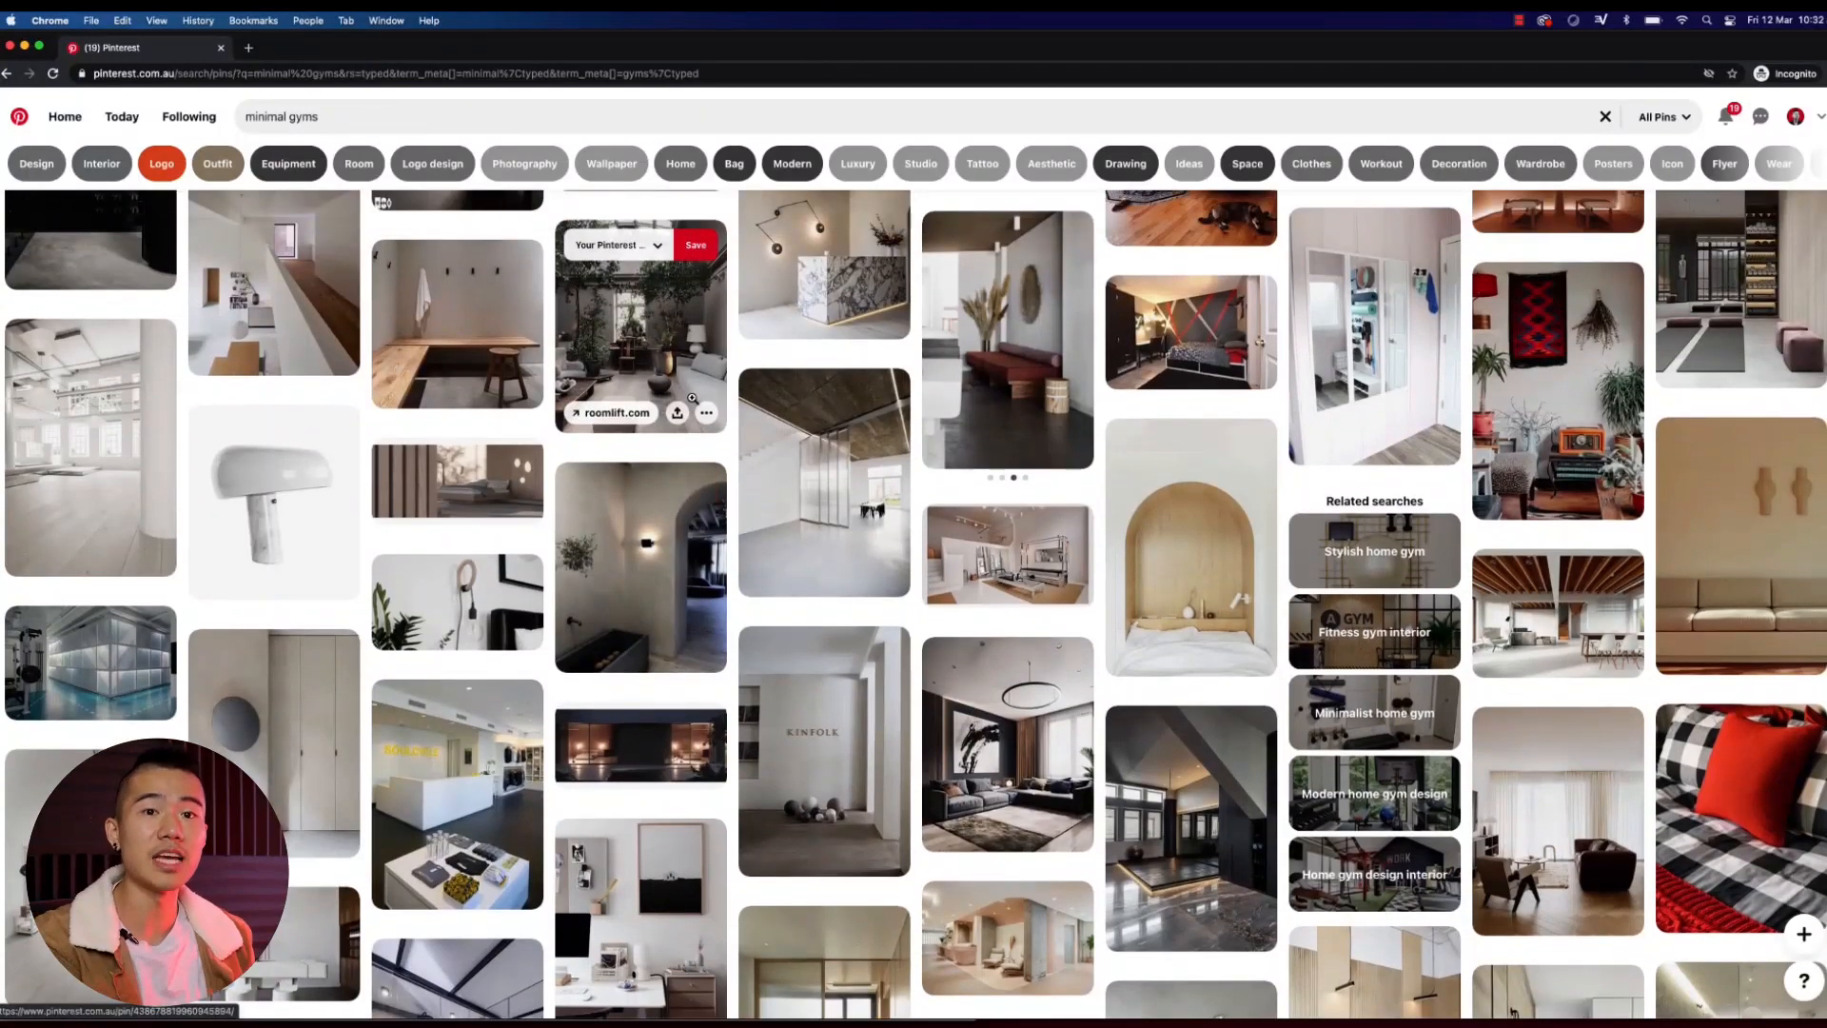
pyautogui.scroll(15, 696, 390)
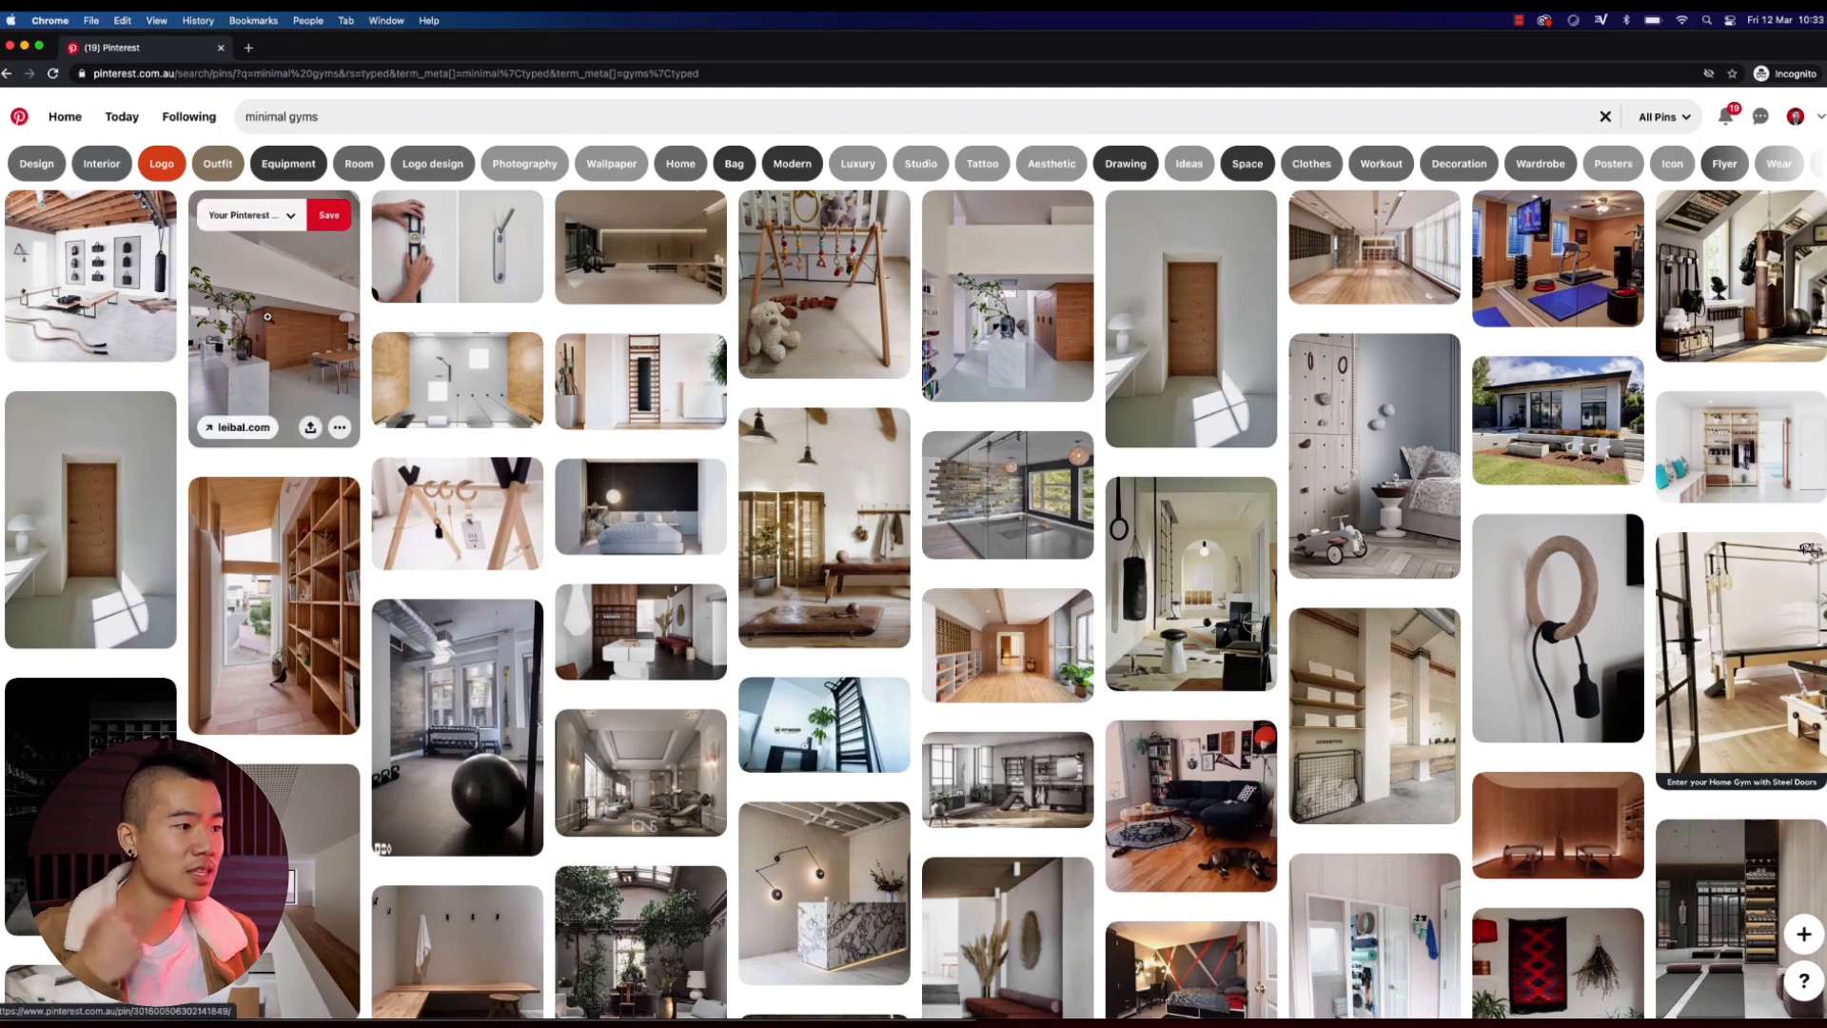
pyautogui.scroll(-10, 267, 316)
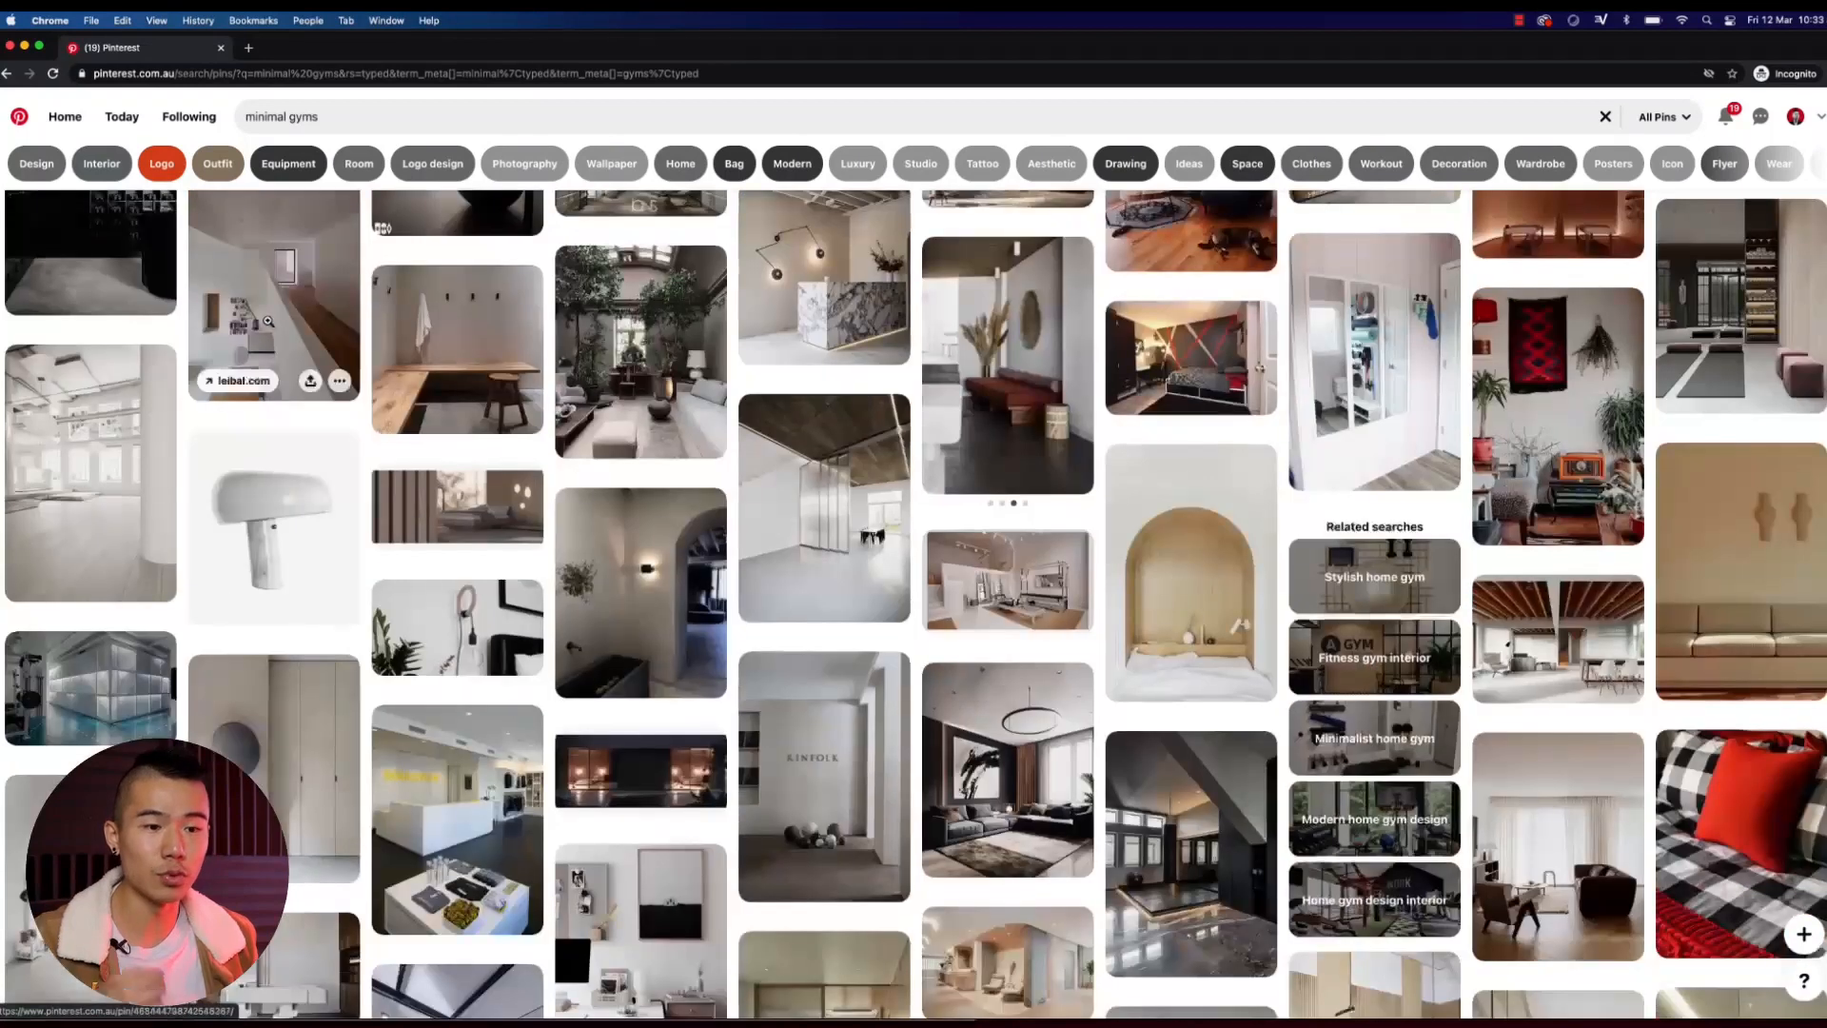
pyautogui.scroll(-5, 268, 322)
pyautogui.scroll(-6, 268, 322)
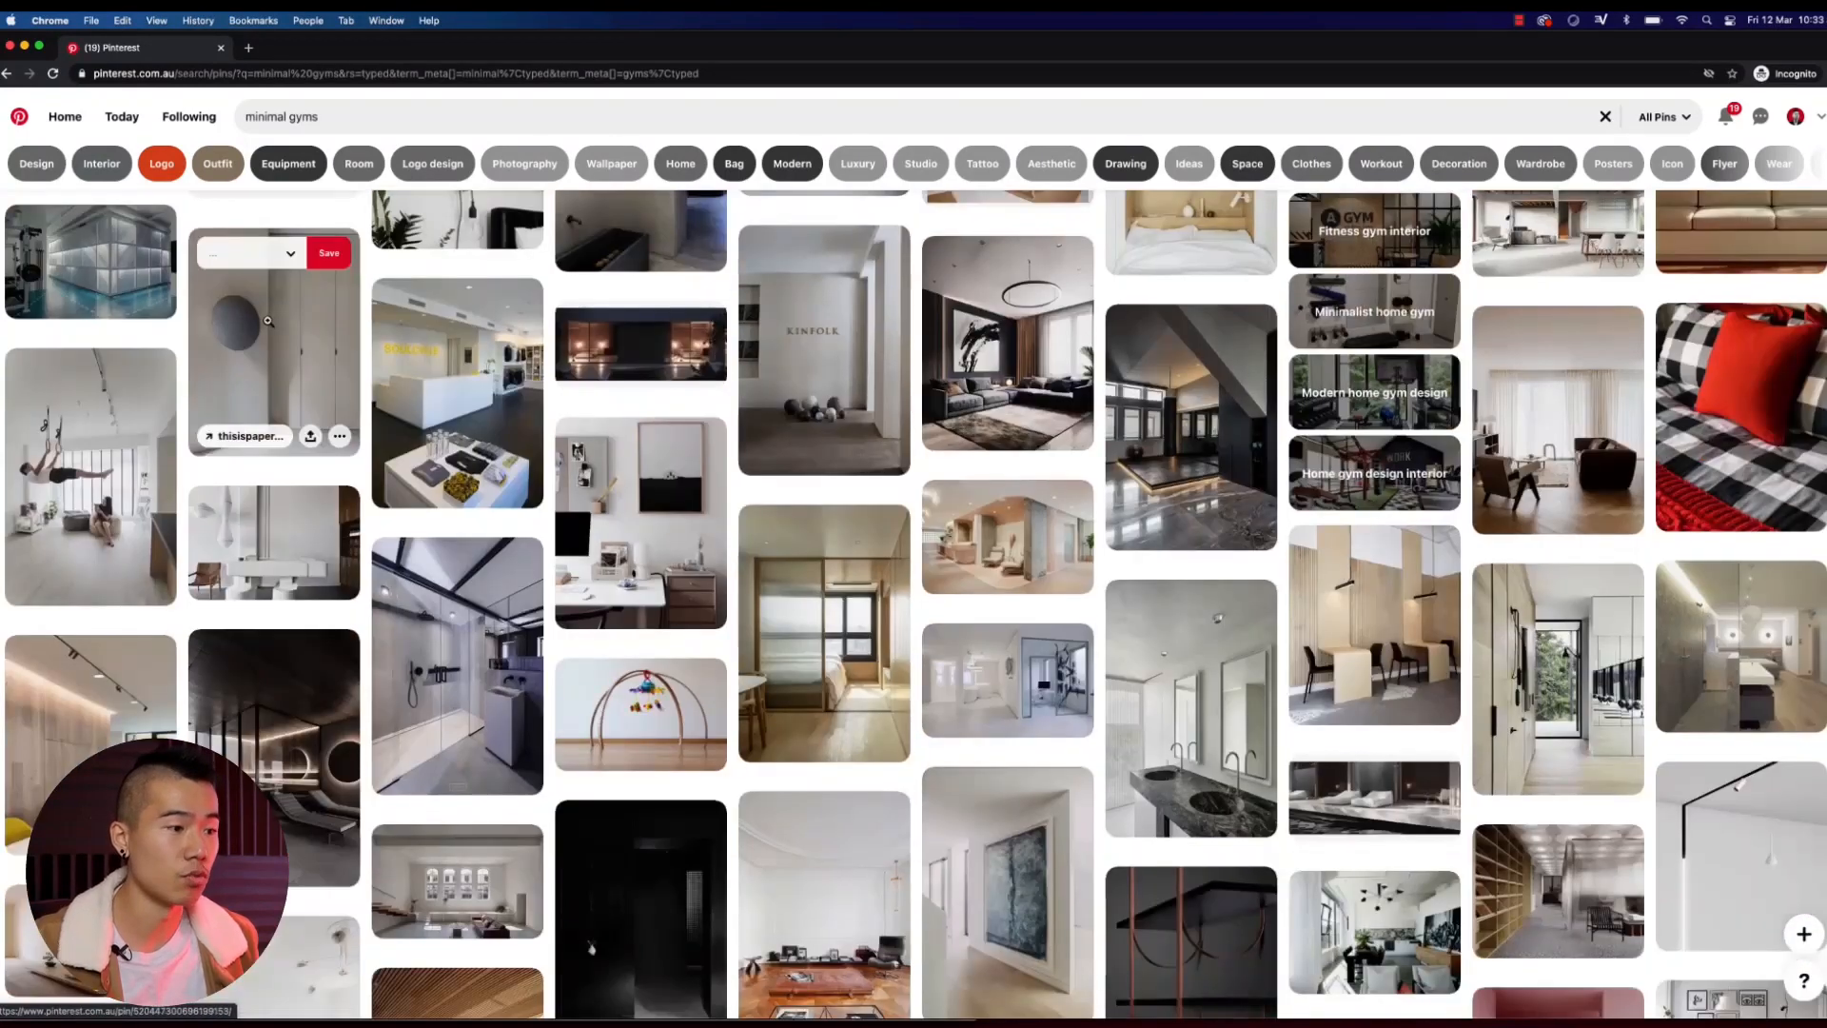
pyautogui.scroll(-6, 268, 322)
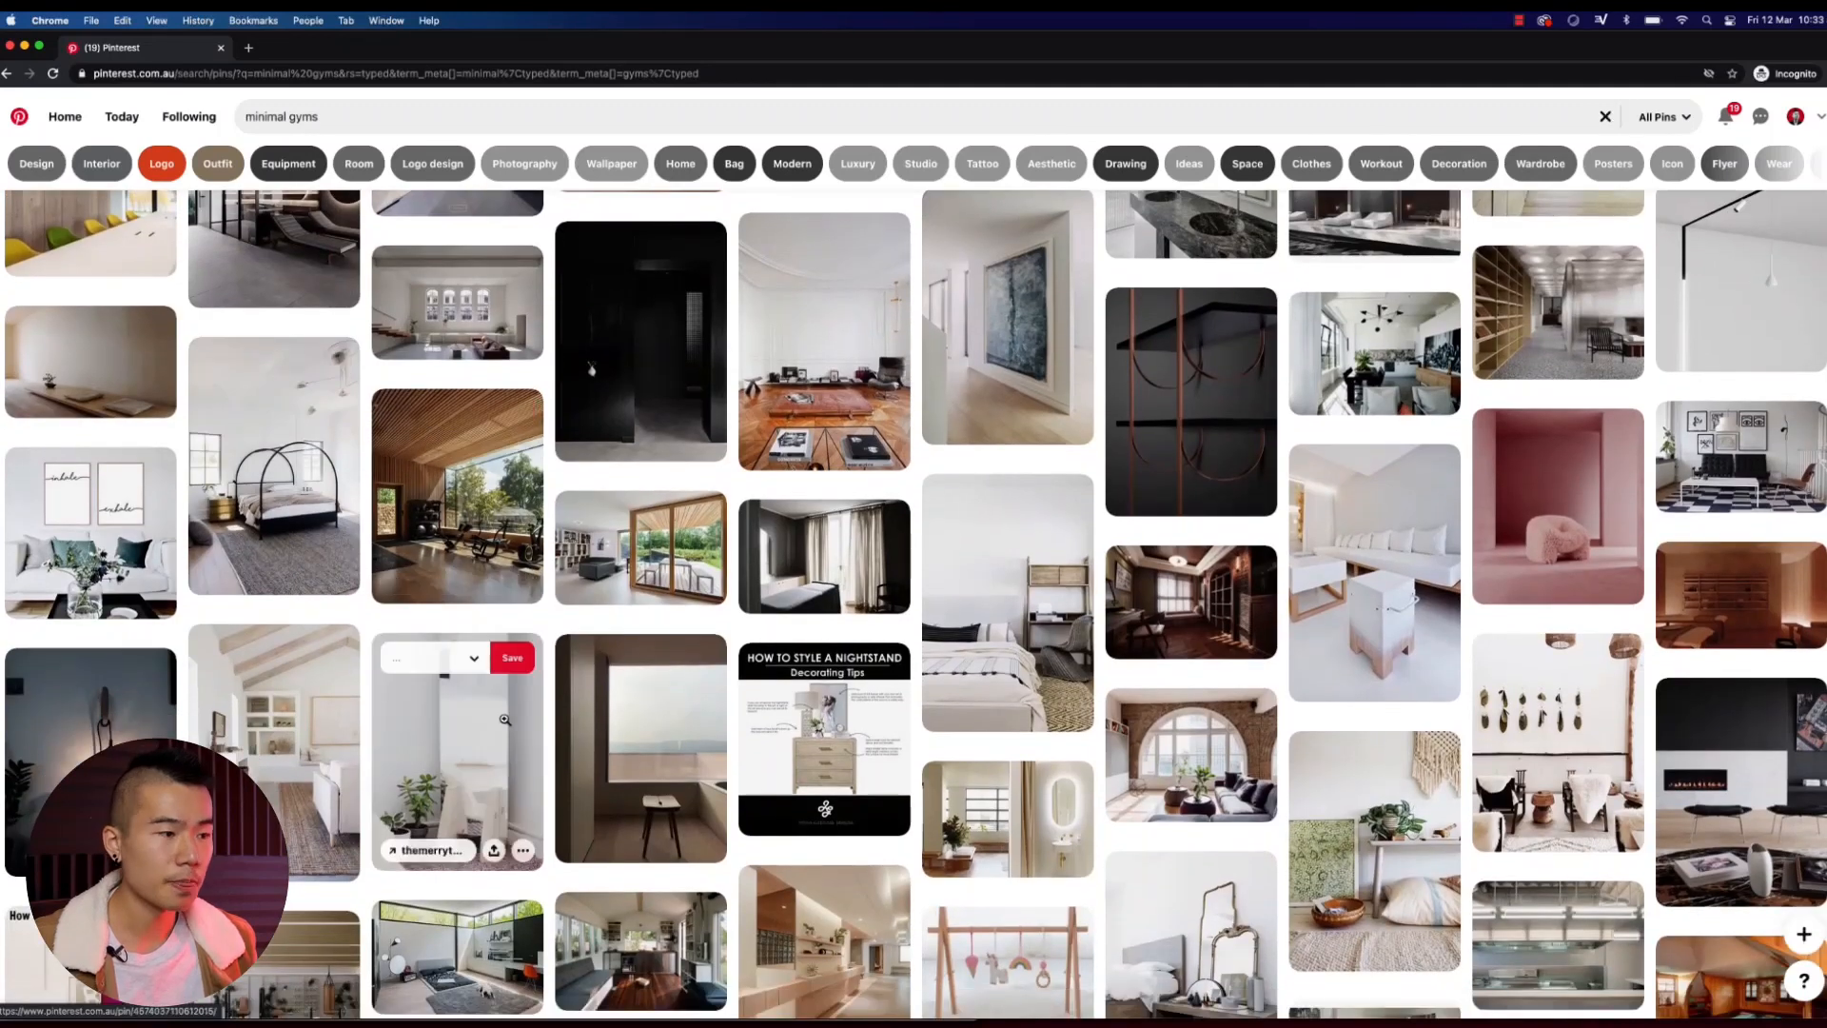
# Step: Open the DIY Minimal Floor Mirror pin and look through the related pins suggested for it
pyautogui.click(505, 720)
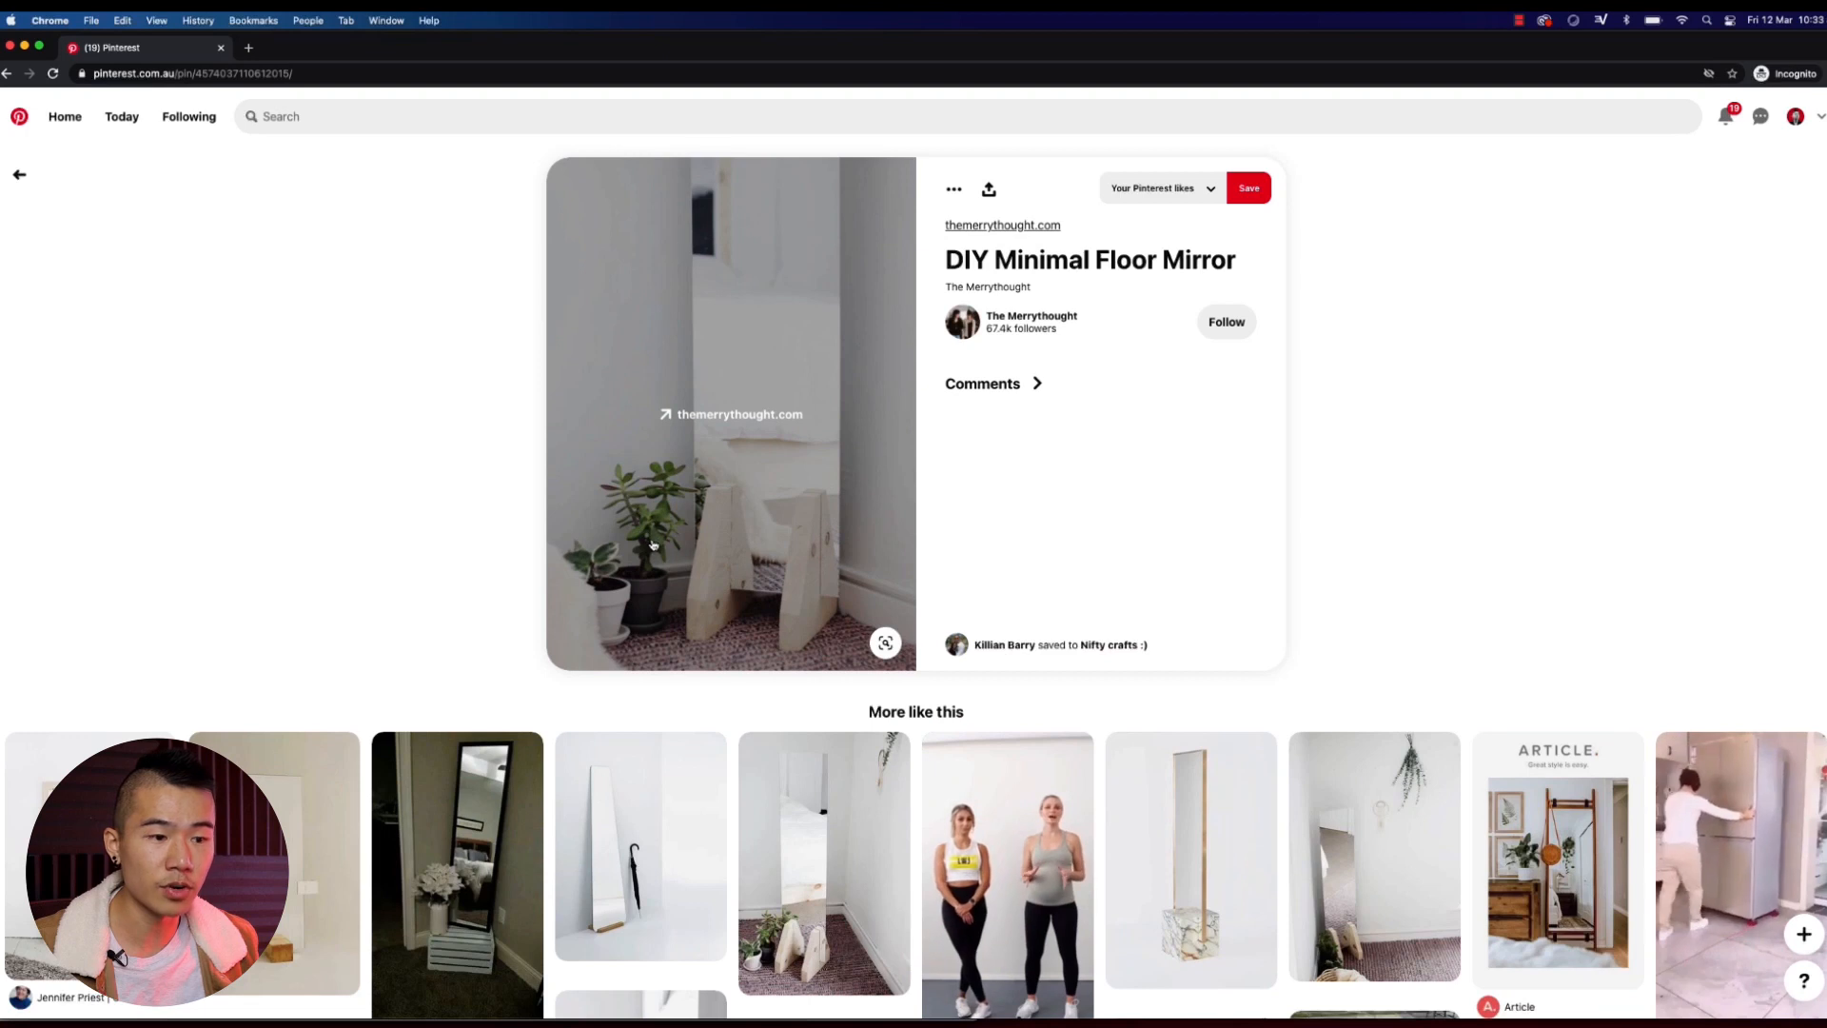
pyautogui.scroll(-3, 399, 533)
pyautogui.scroll(-8, 400, 537)
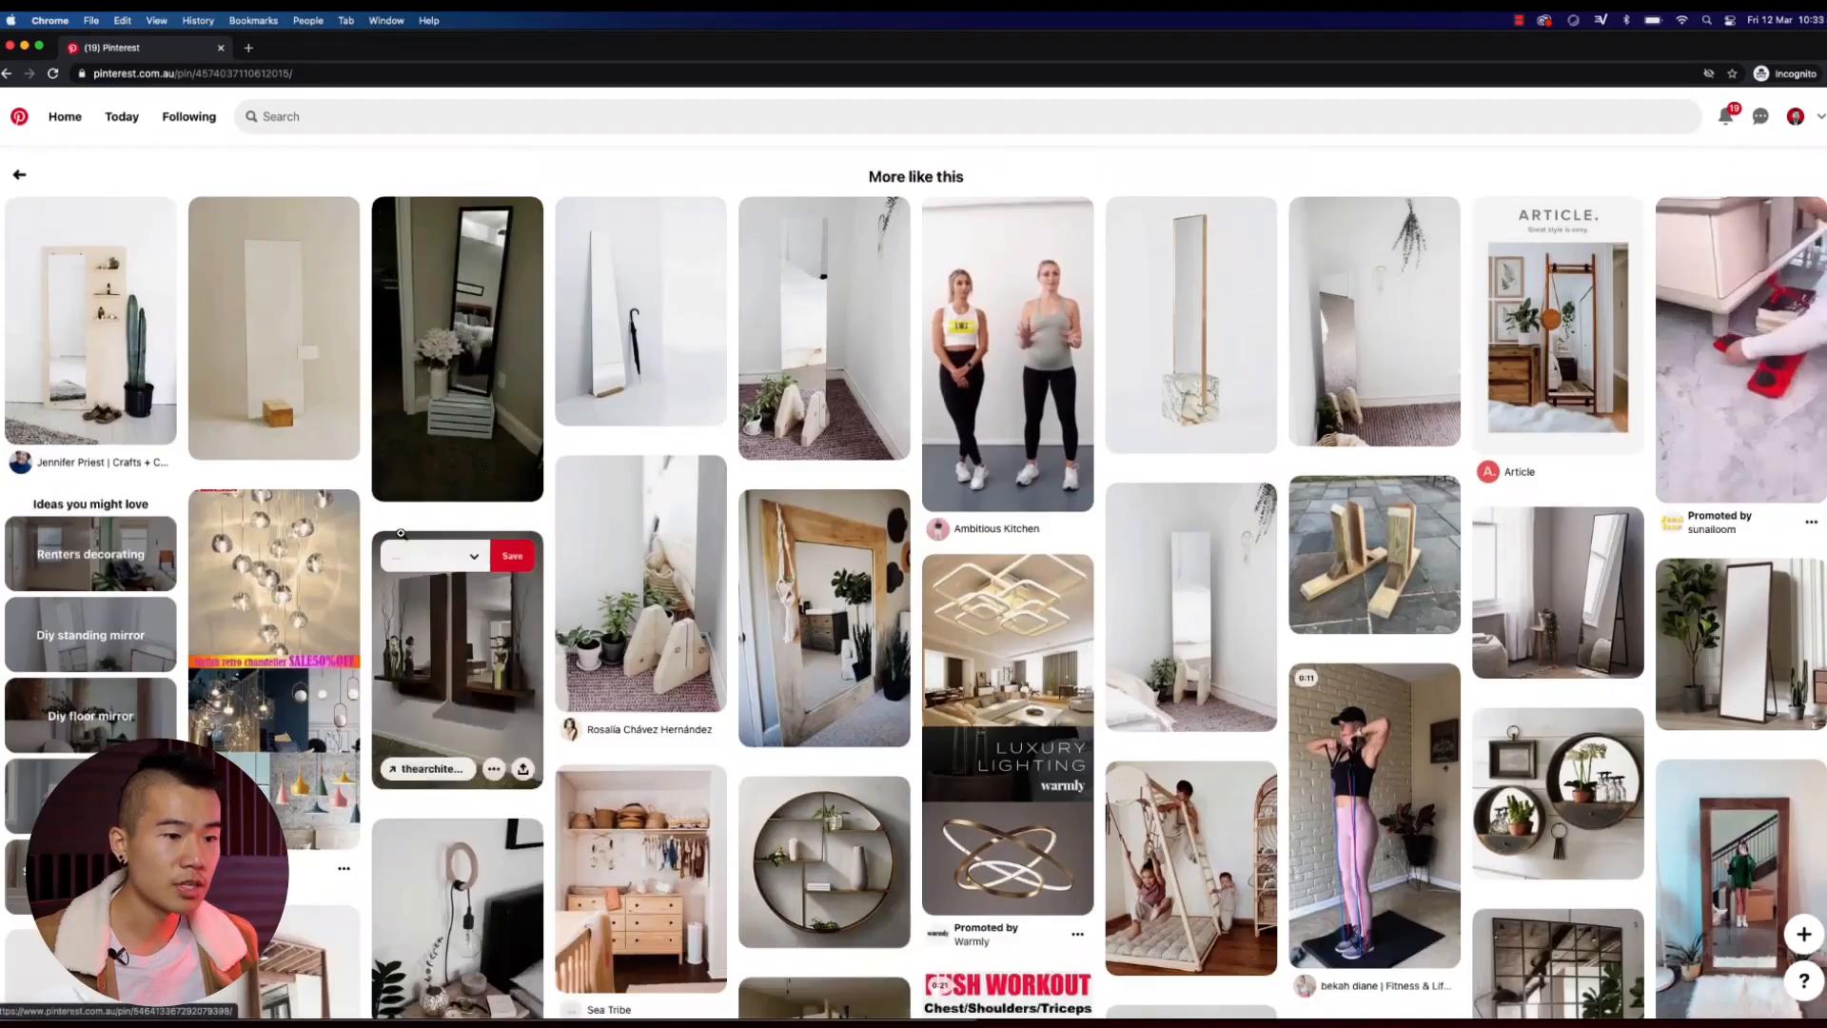
pyautogui.scroll(-6, 400, 538)
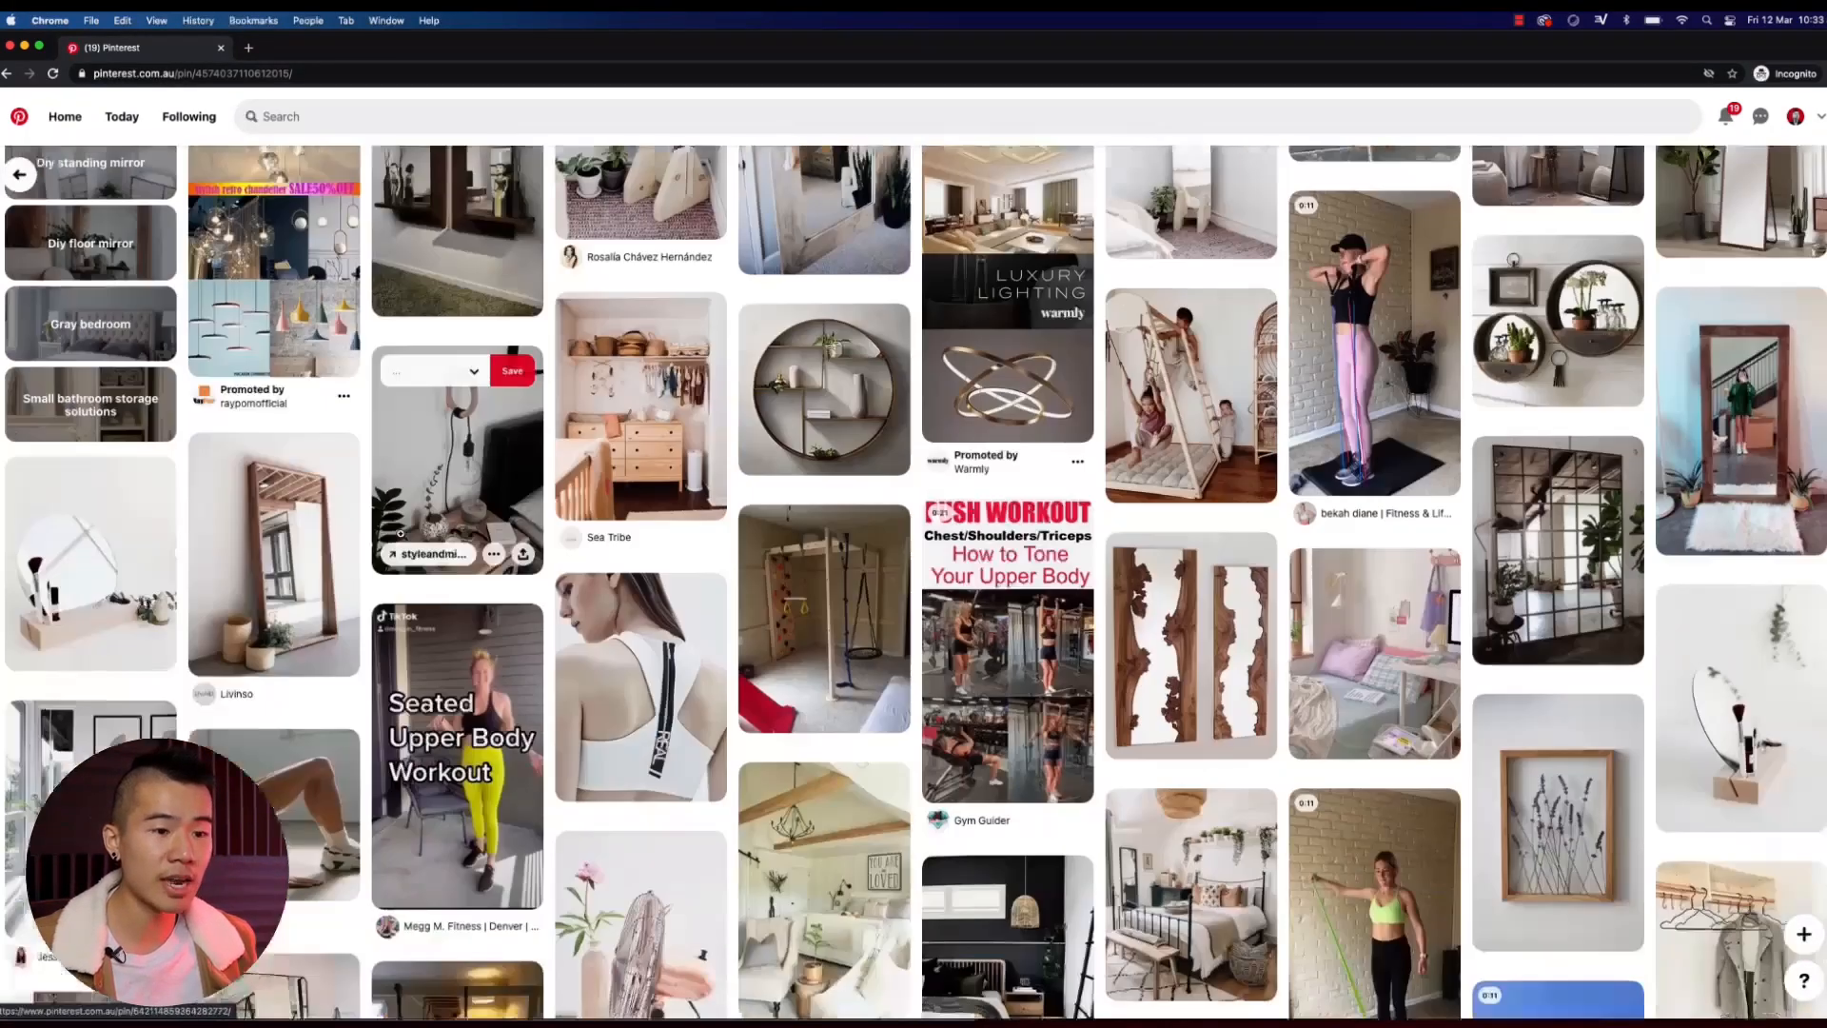
pyautogui.scroll(-4, 275, 438)
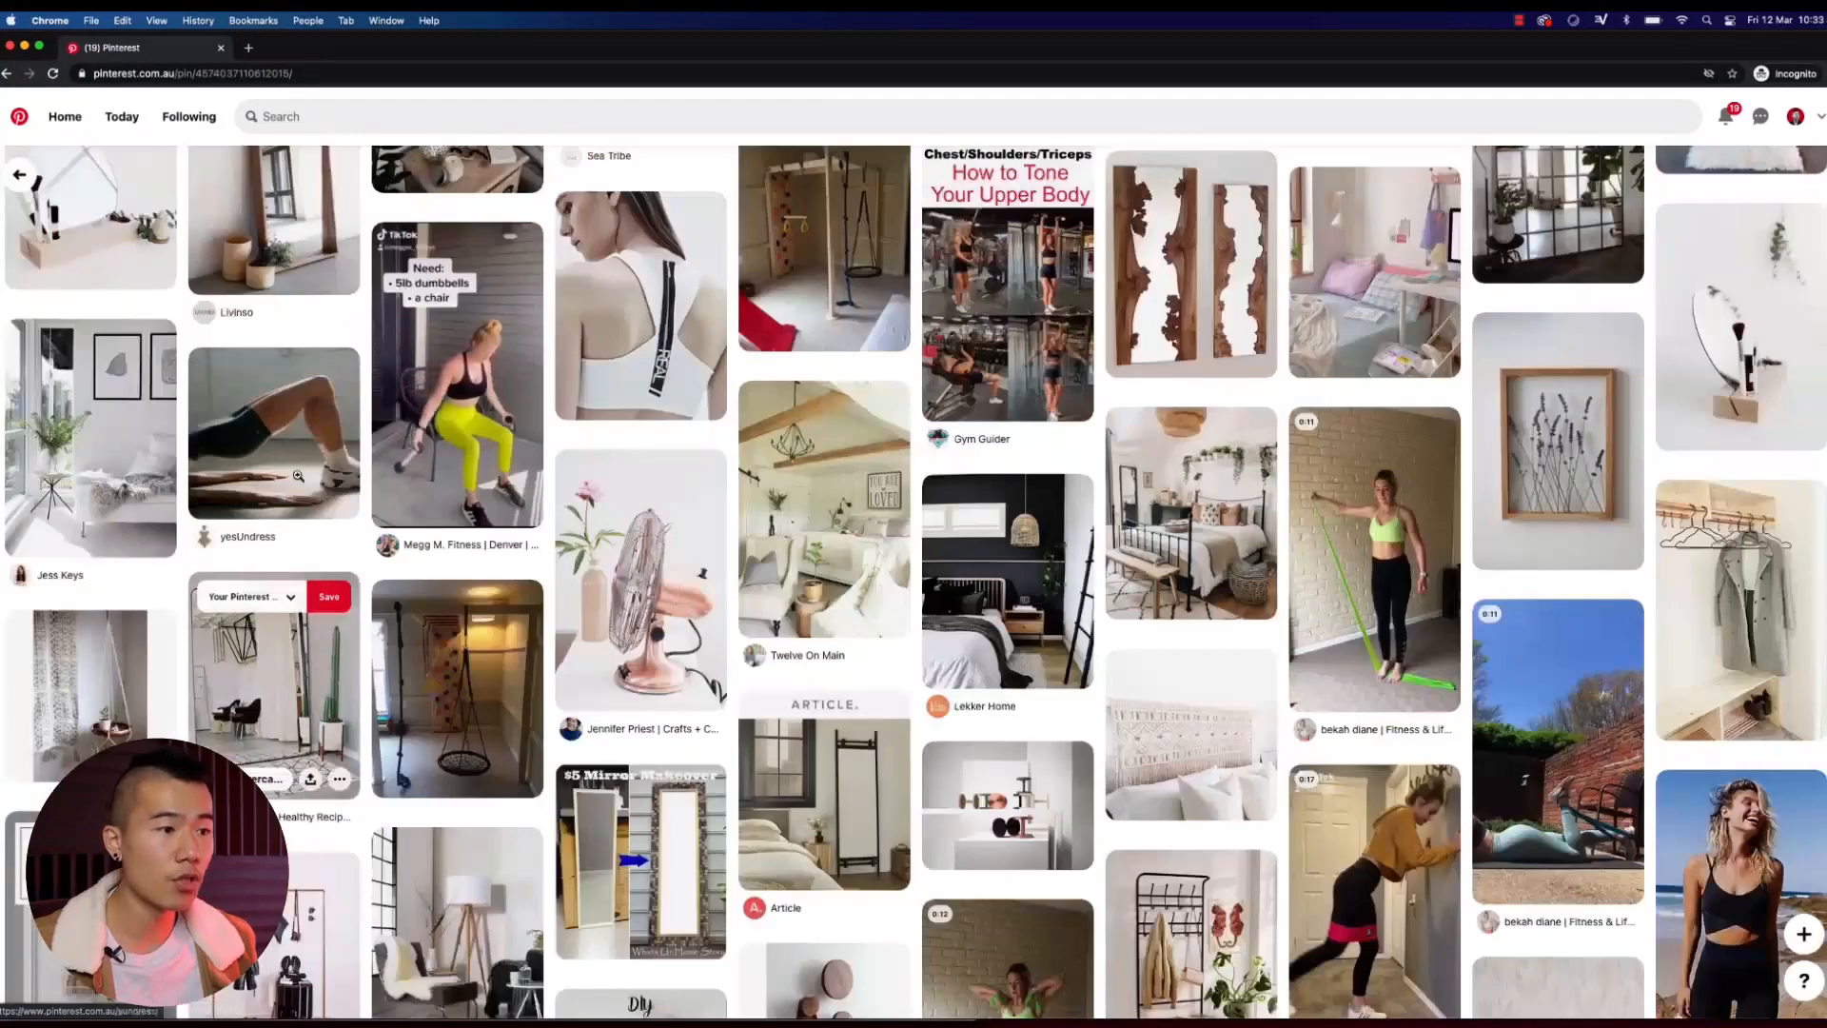
pyautogui.scroll(-2, 1009, 409)
pyautogui.scroll(-7, 1087, 407)
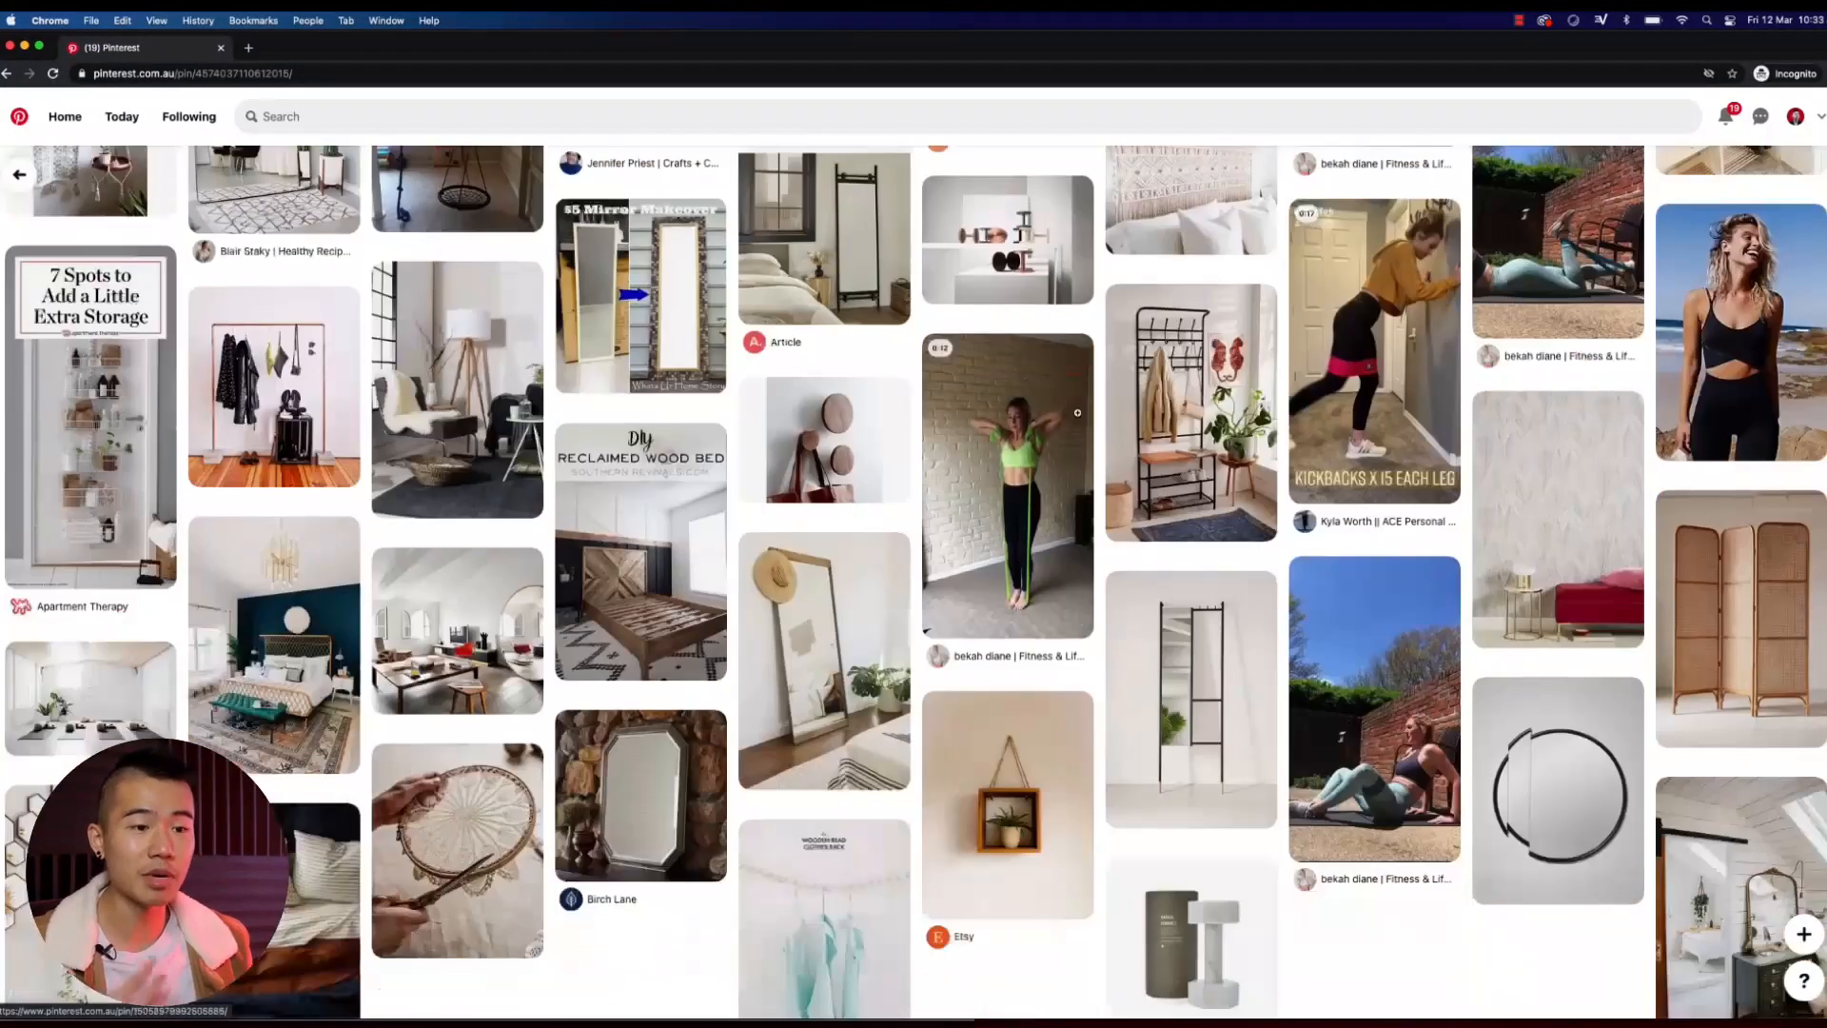
pyautogui.scroll(-3, 1067, 412)
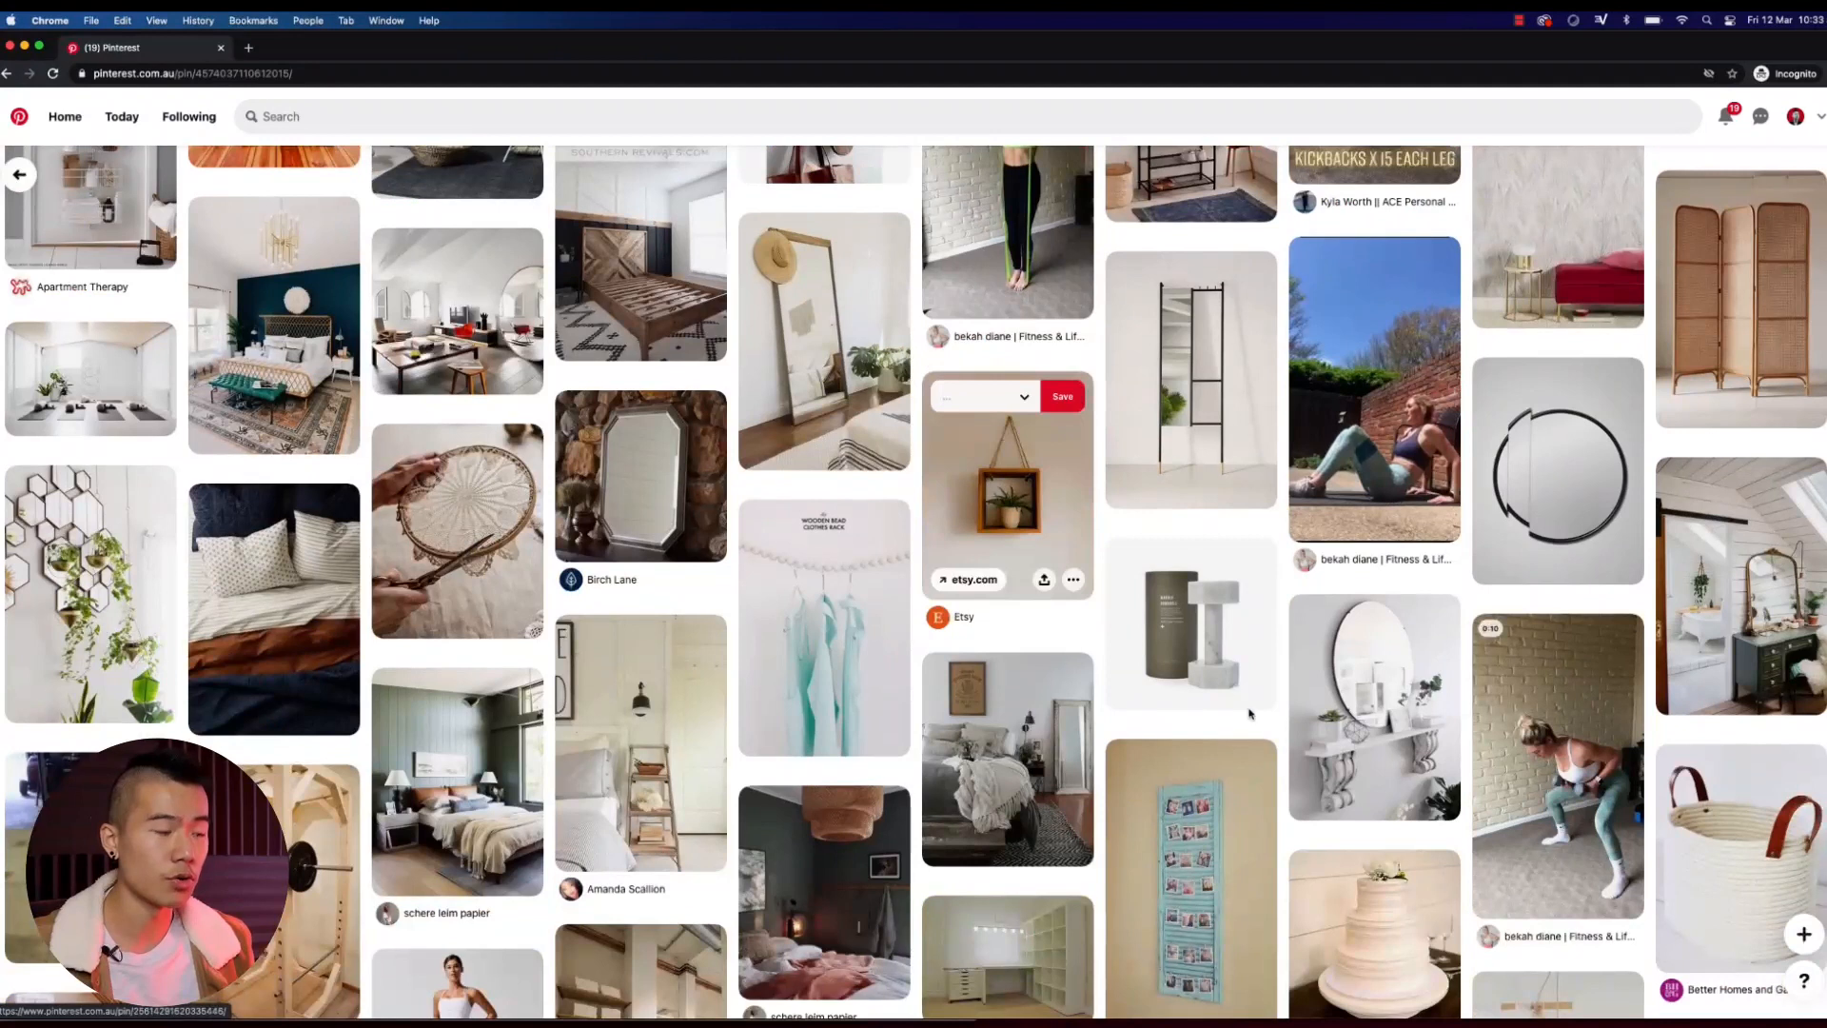
pyautogui.scroll(-1, 1040, 514)
pyautogui.scroll(-3, 1040, 514)
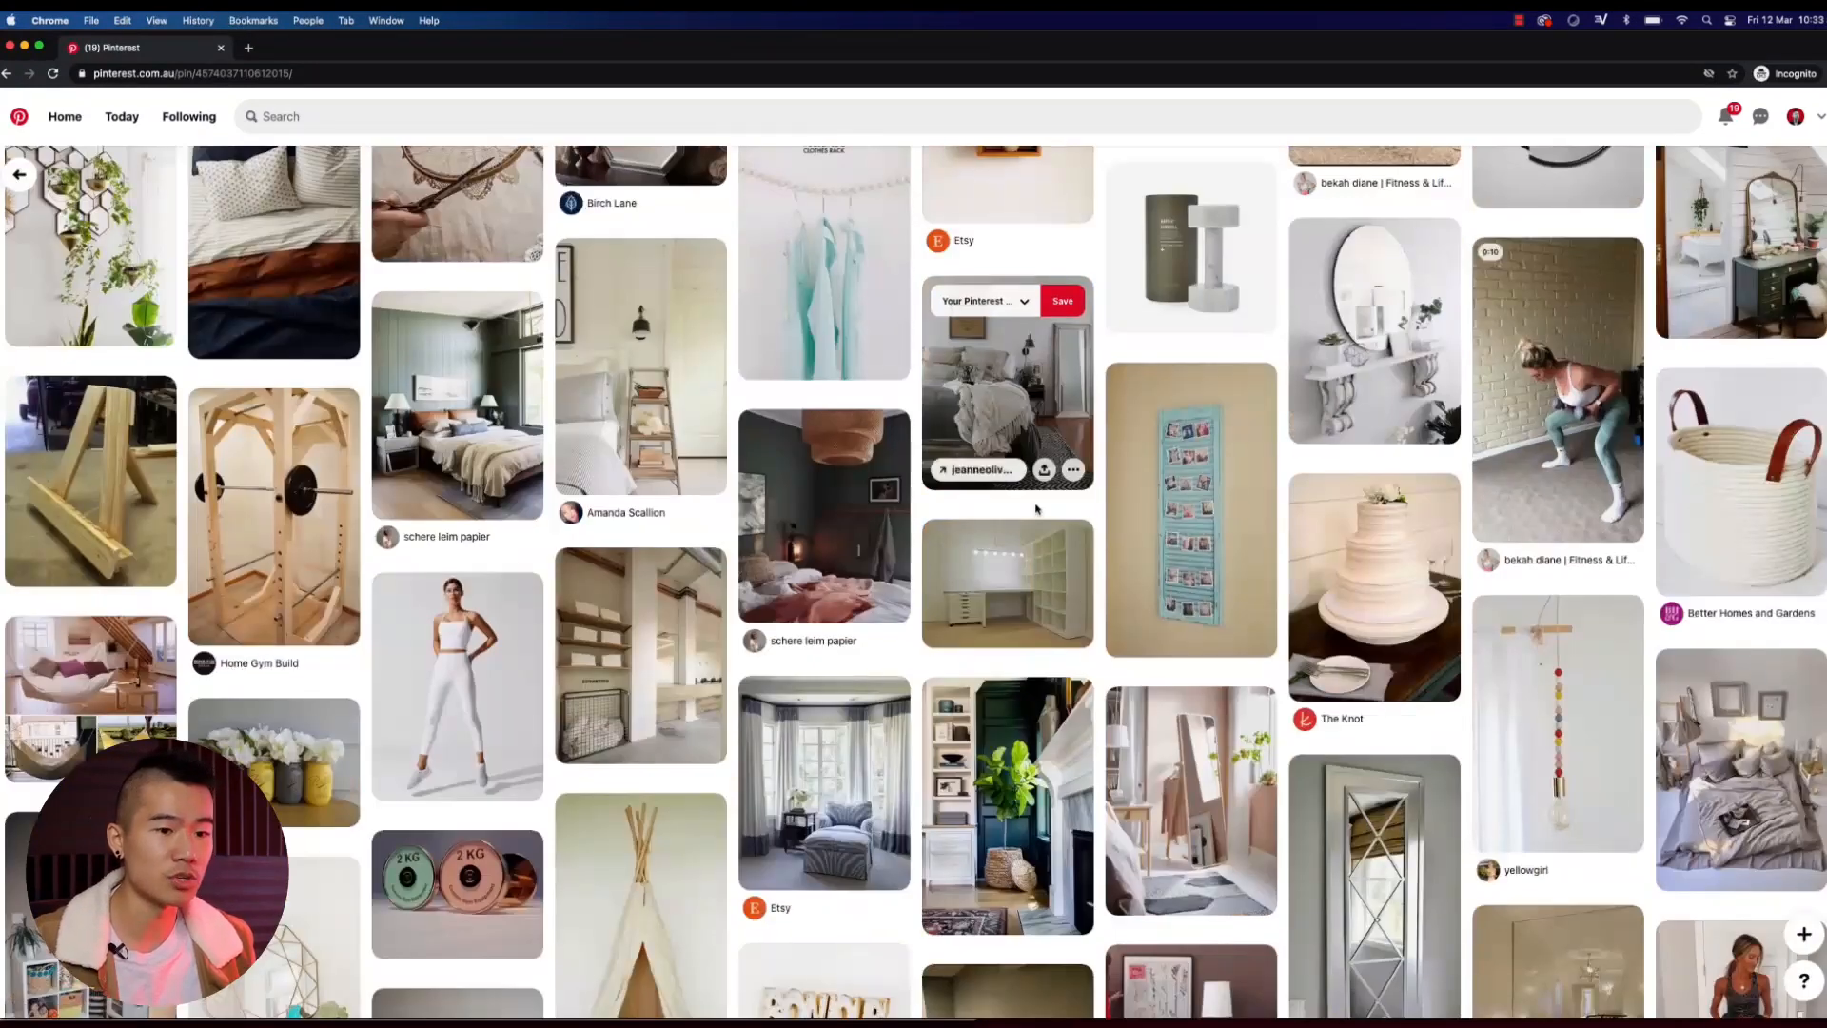
pyautogui.scroll(-2, 1037, 509)
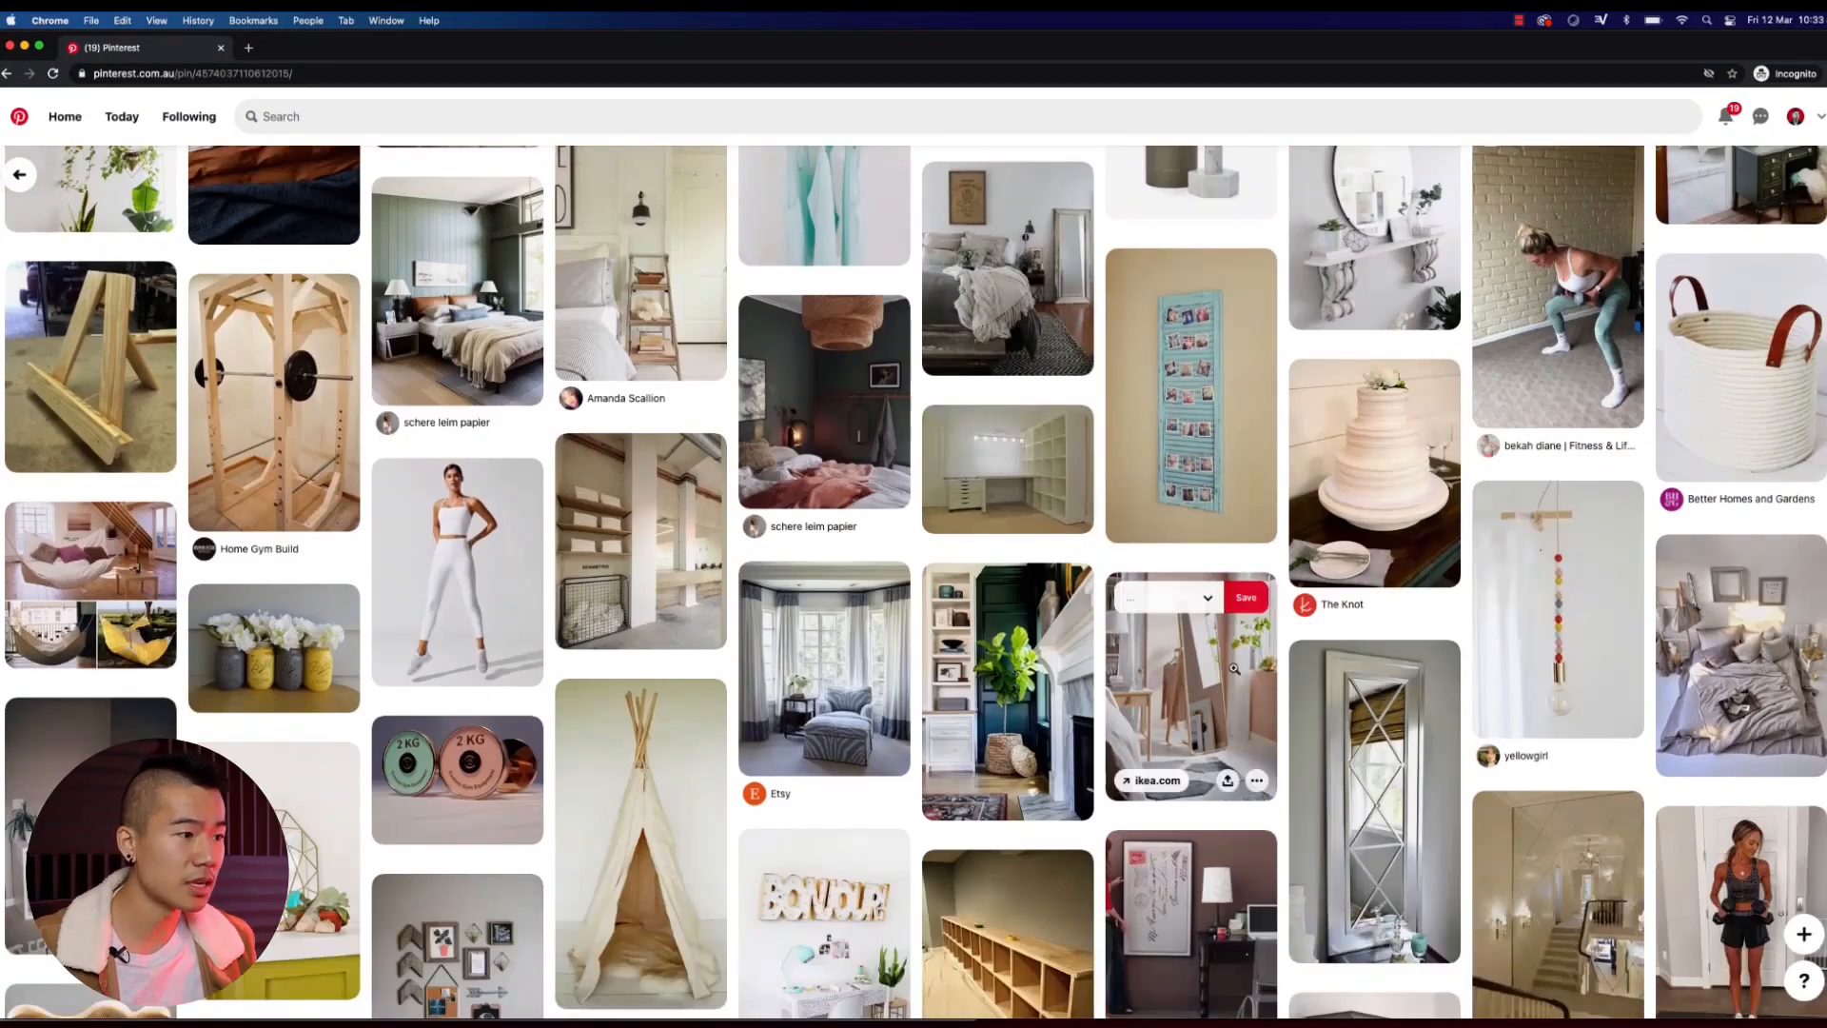
pyautogui.scroll(-1, 1047, 666)
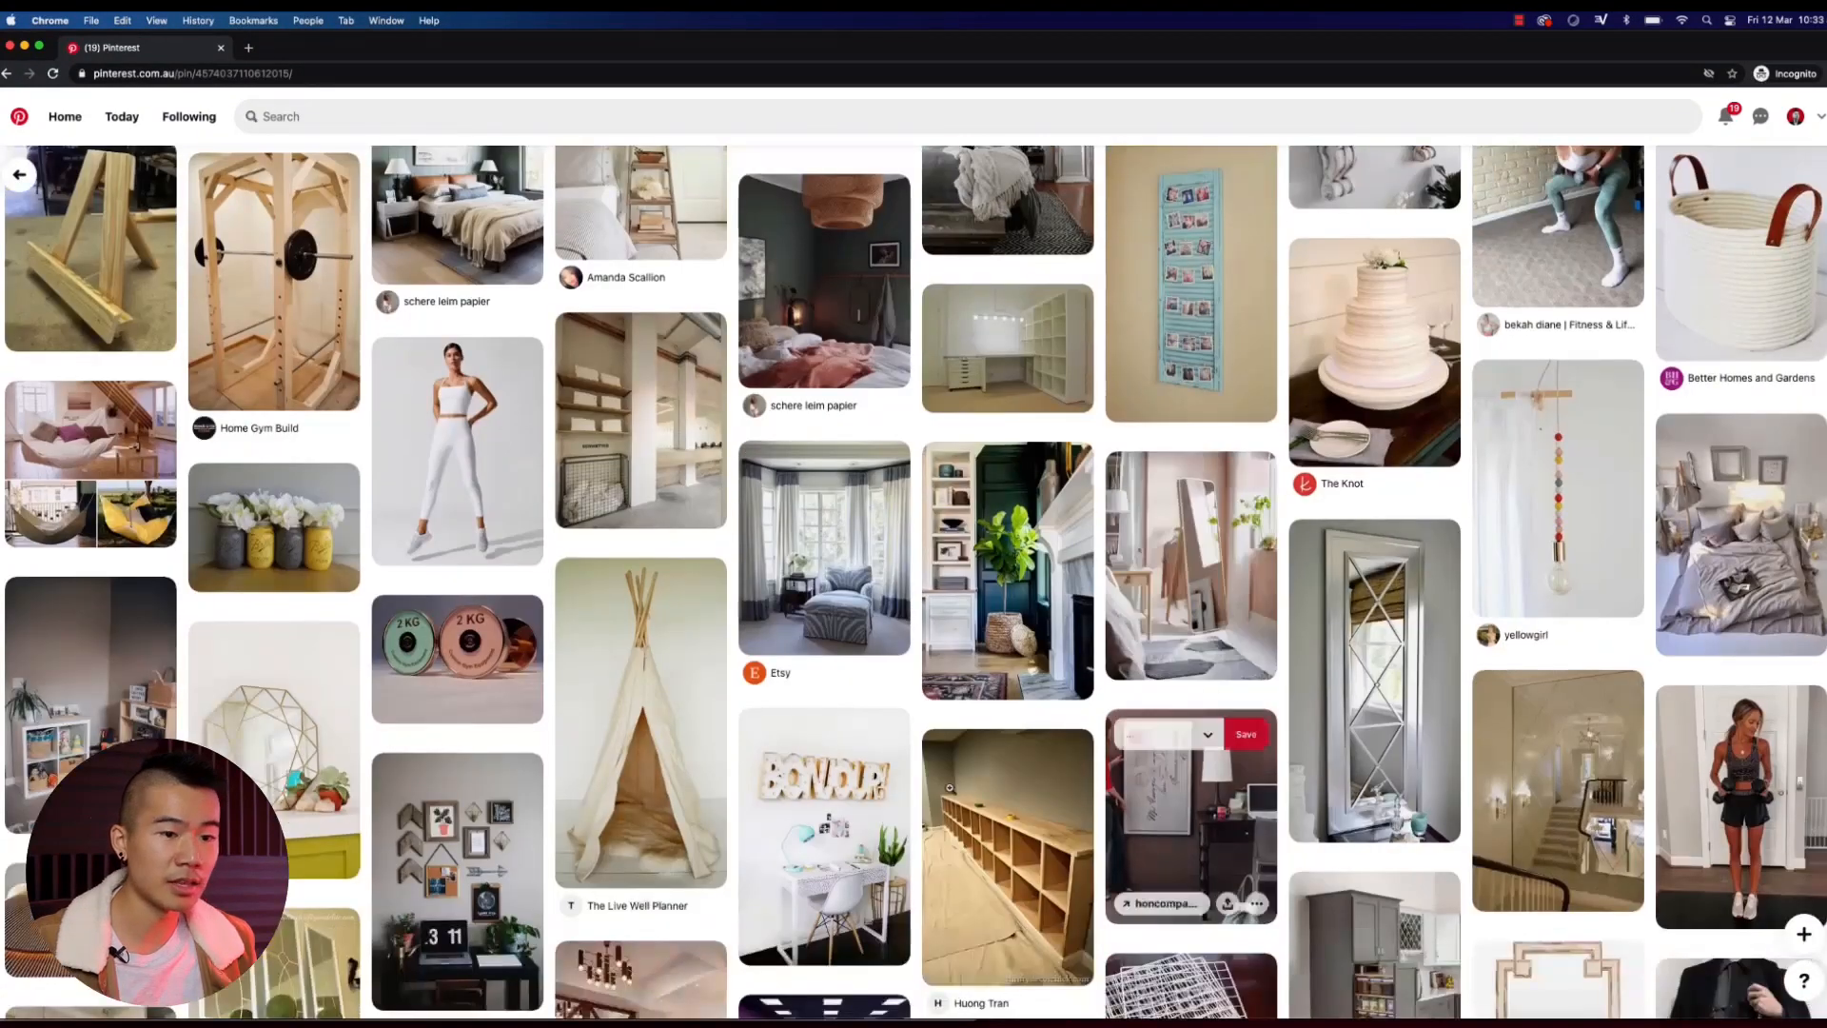
# Step: Return to the "minimal gyms" results and look further through the interior images
pyautogui.click(19, 174)
pyautogui.scroll(-4, 647, 352)
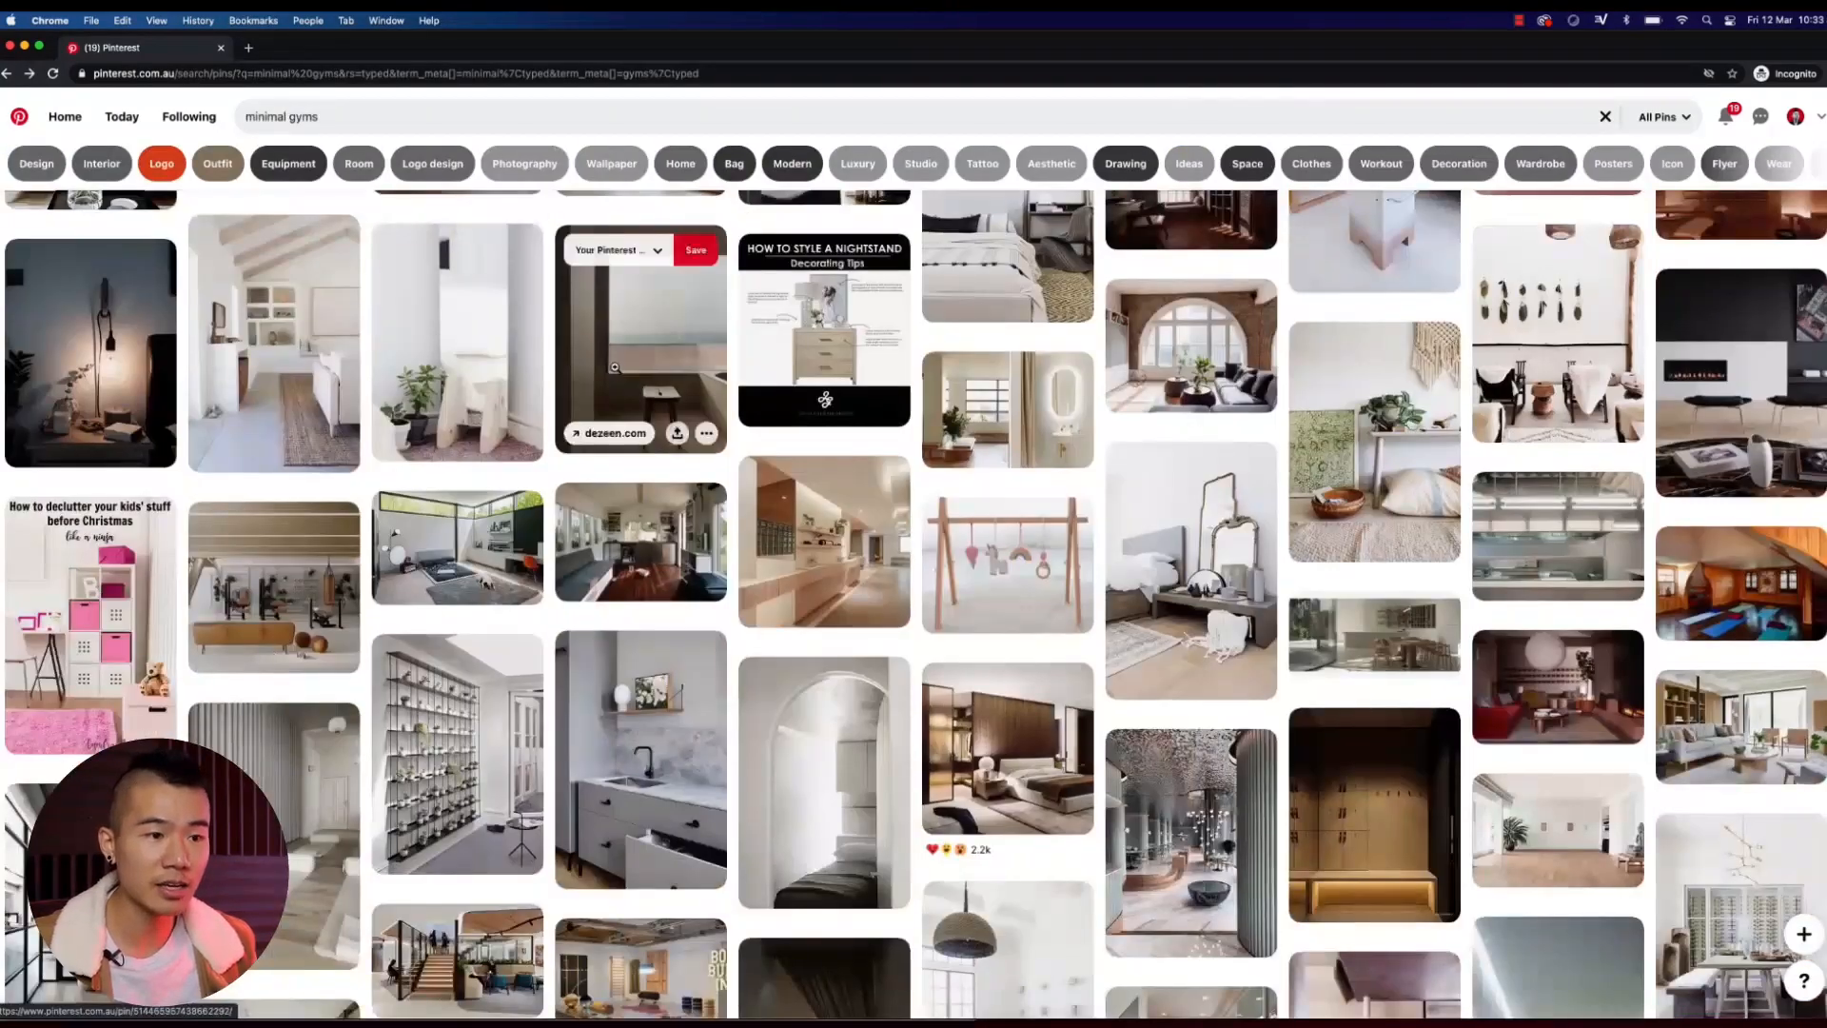
pyautogui.scroll(-4, 1618, 609)
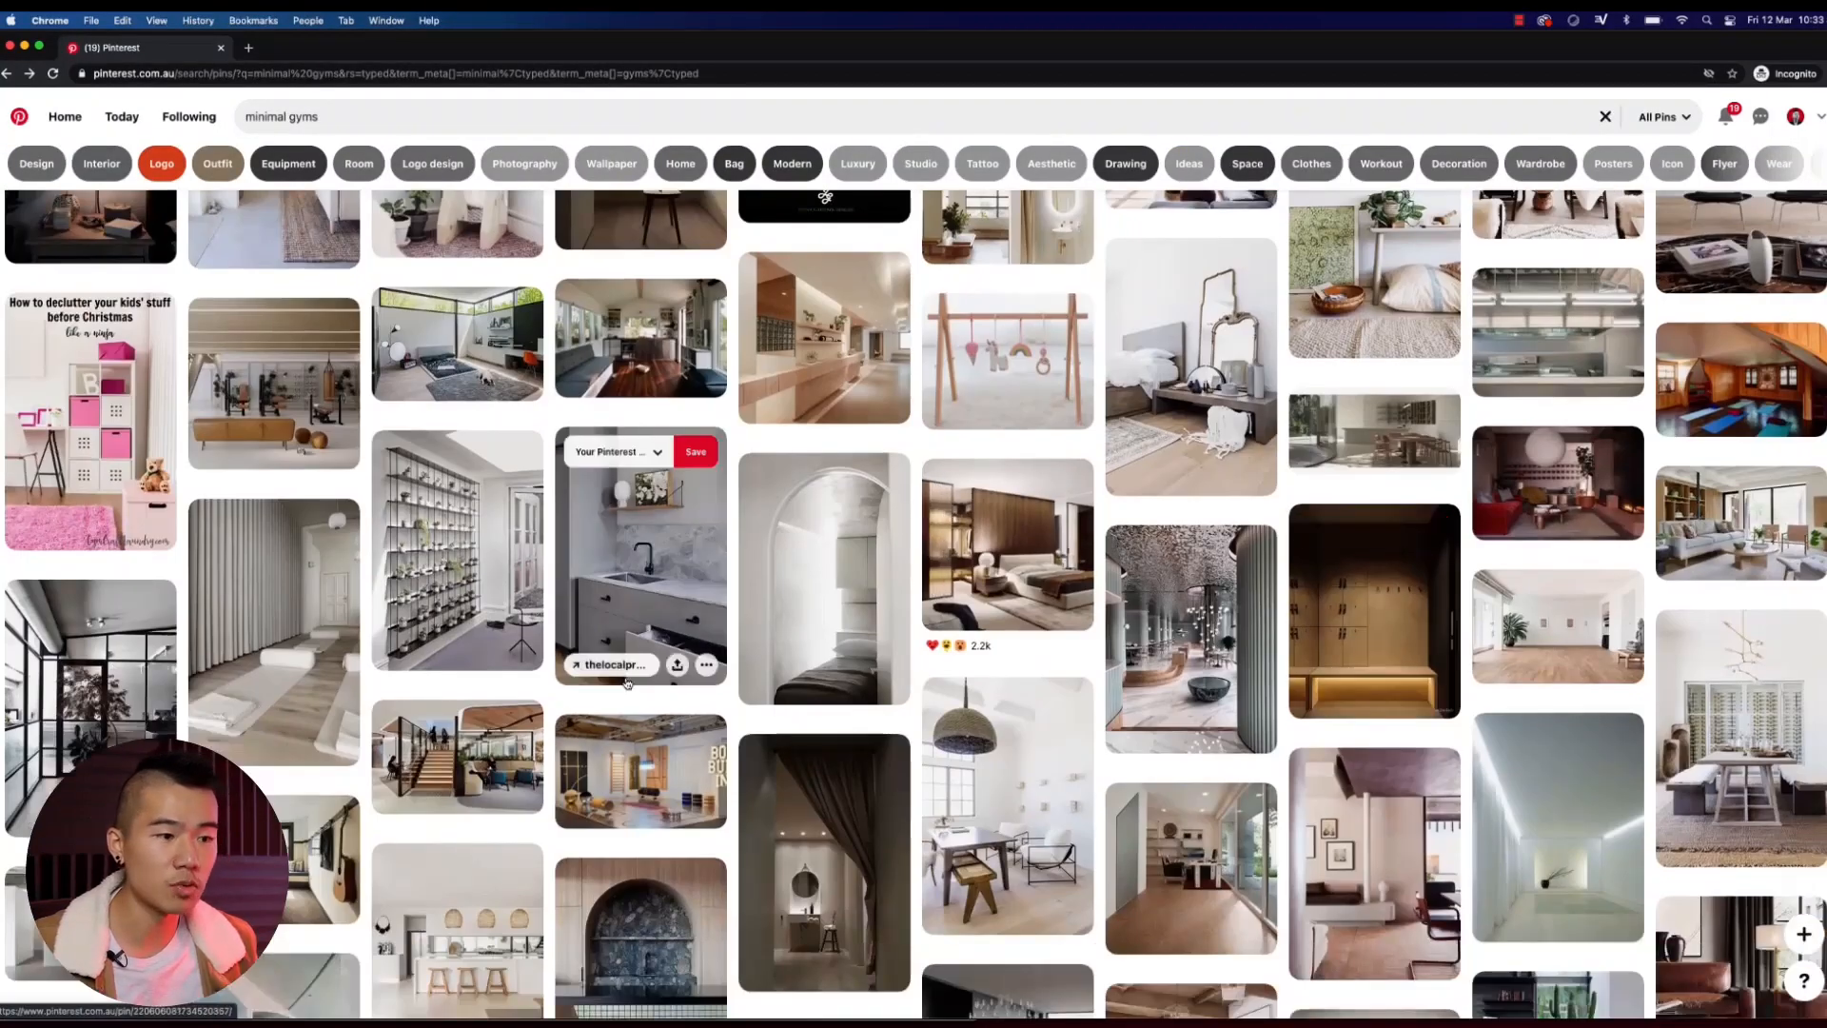
pyautogui.scroll(-3, 614, 668)
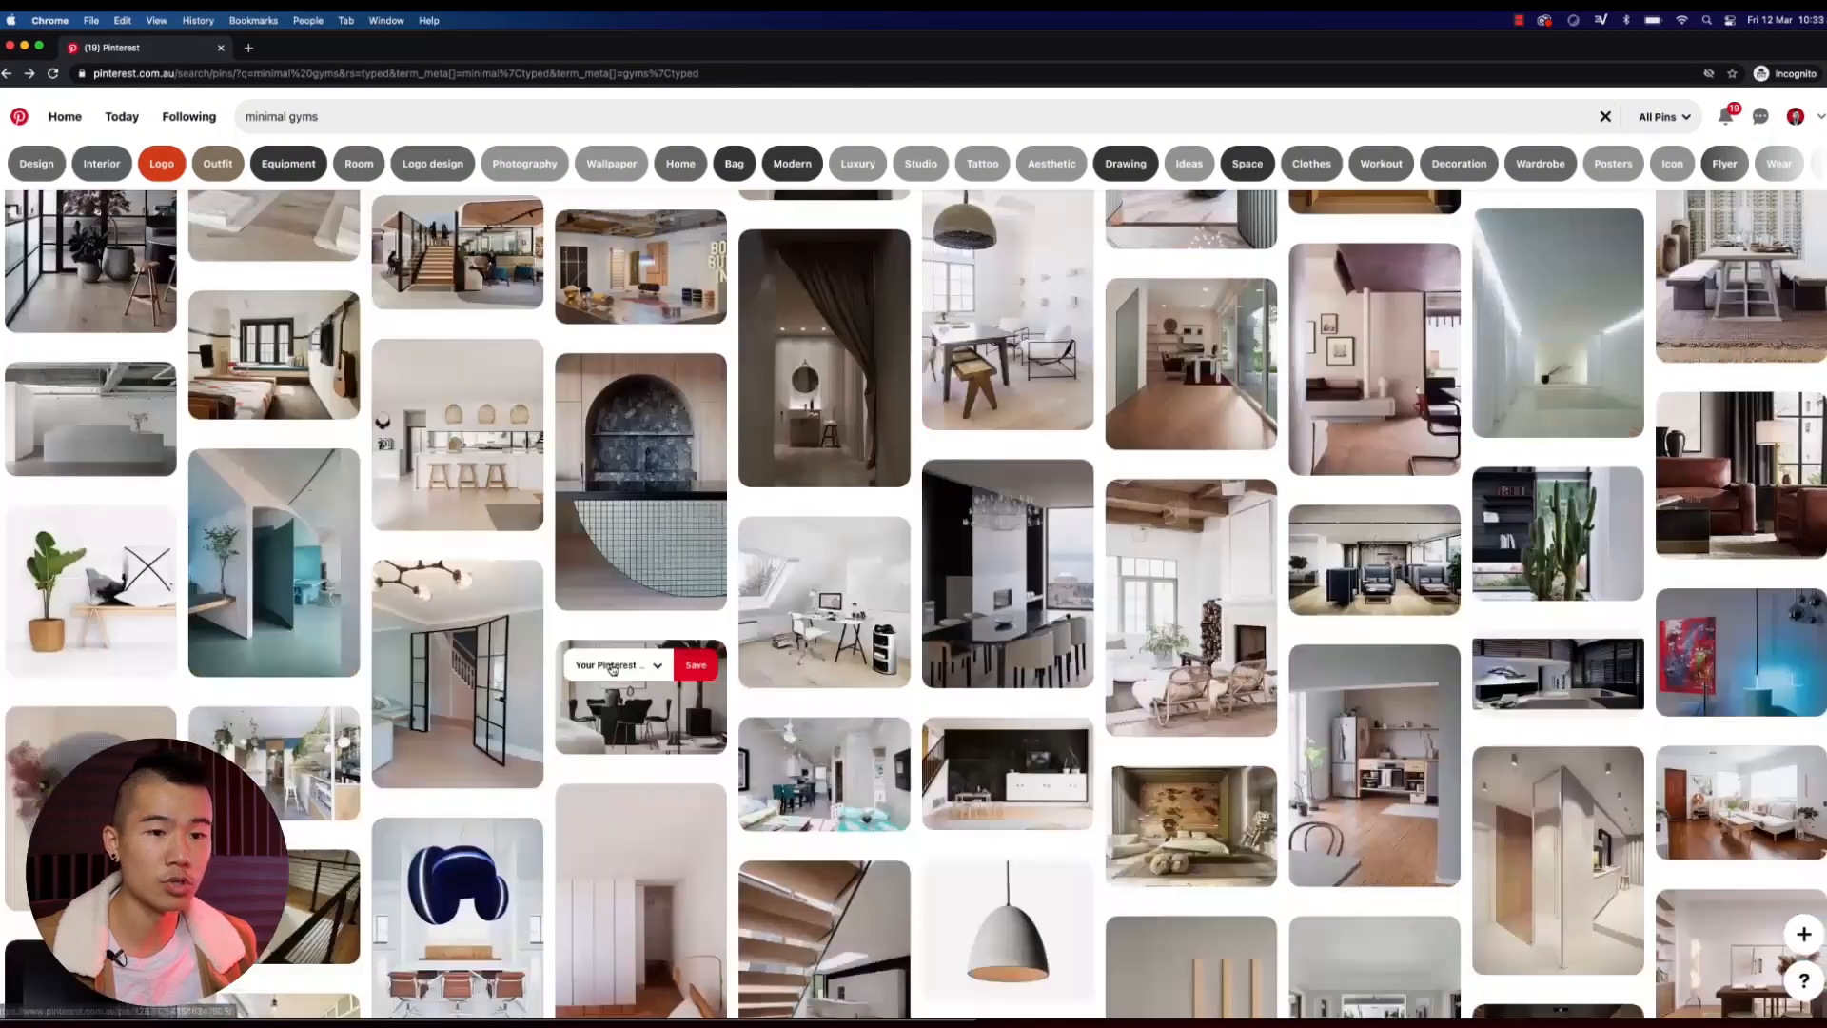
# Step: Open the thedesignchaser.com pin of a potted plant beside a bench, look through its related pins, and return to the results
pyautogui.click(68, 602)
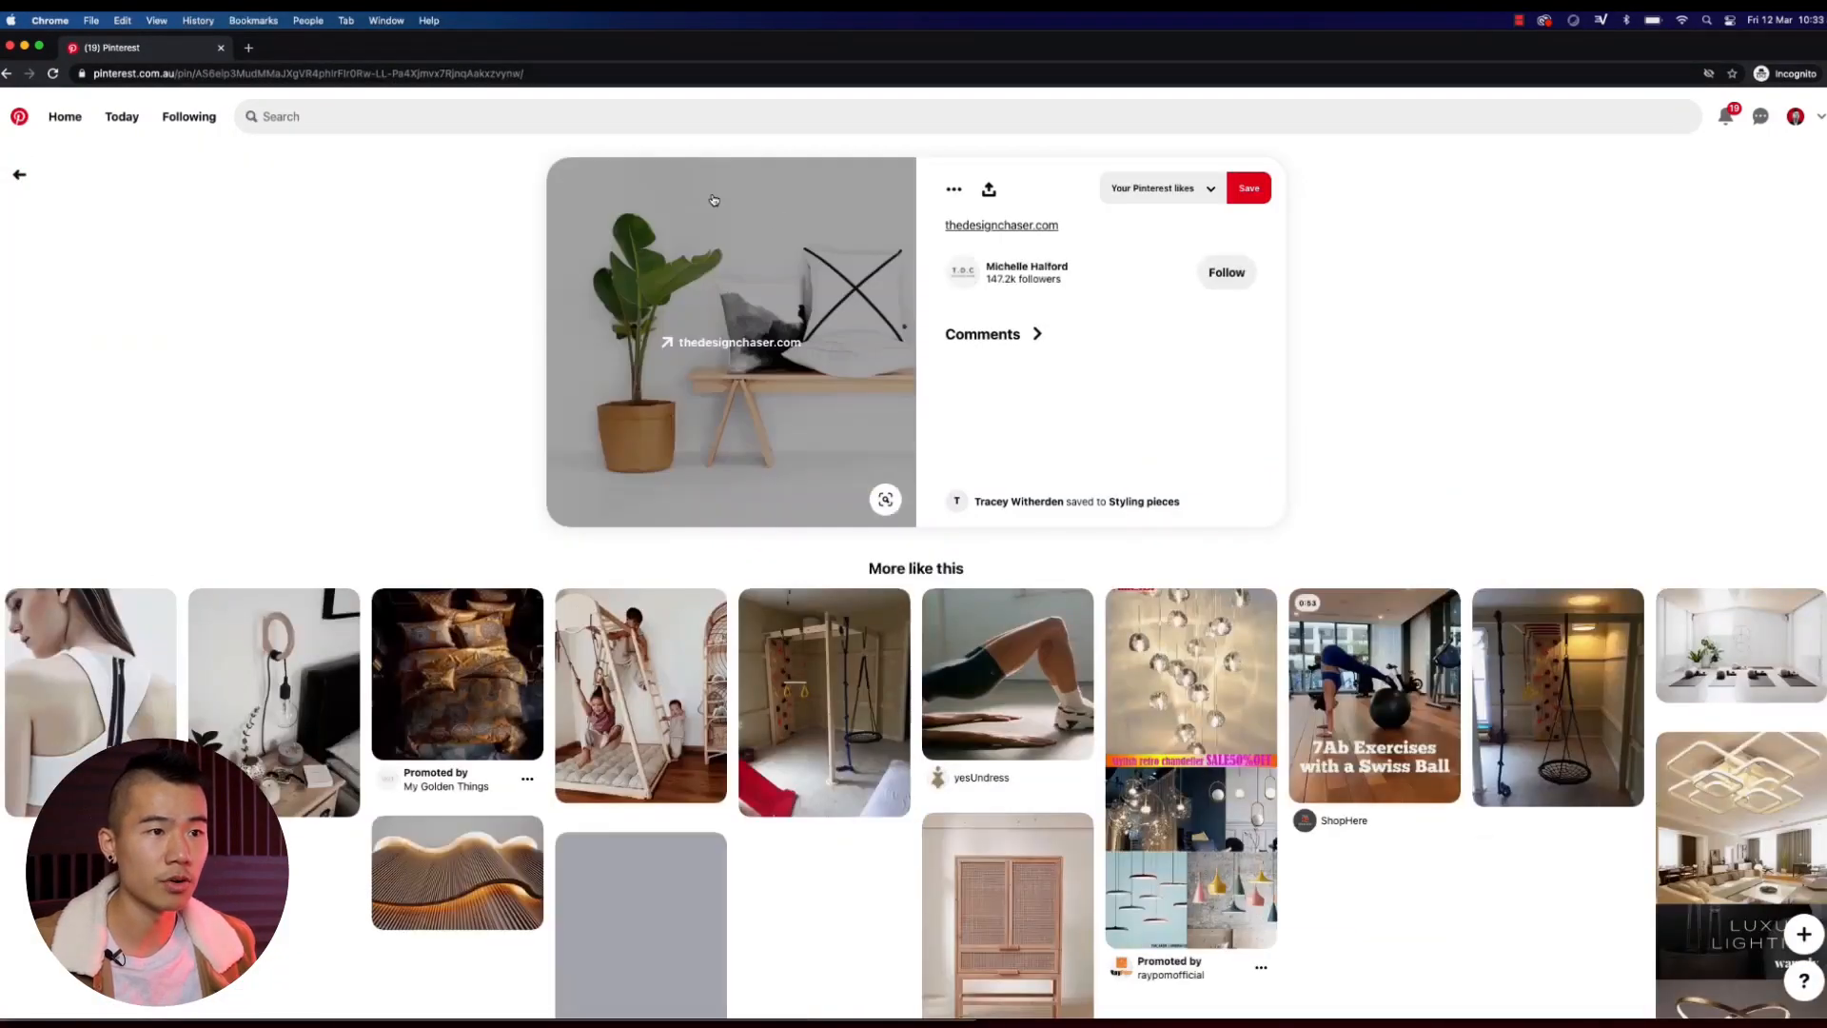
pyautogui.scroll(-6, 533, 433)
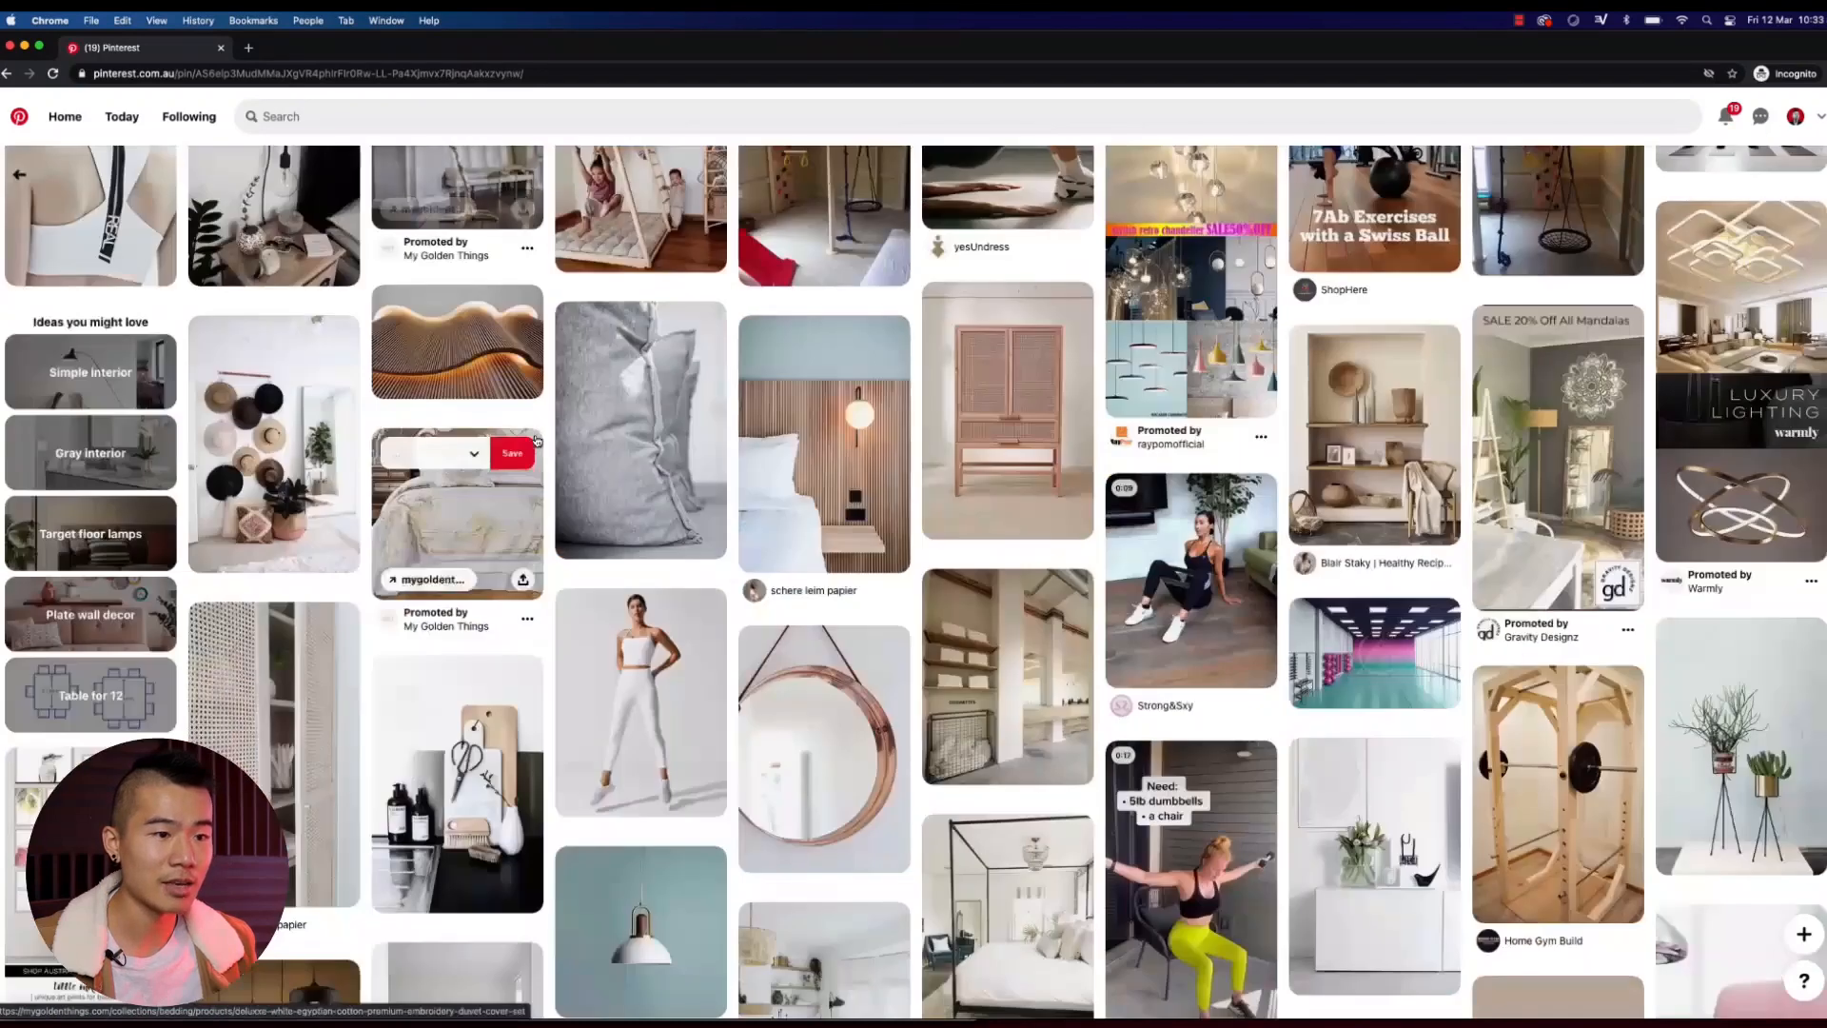
pyautogui.scroll(-10, 536, 438)
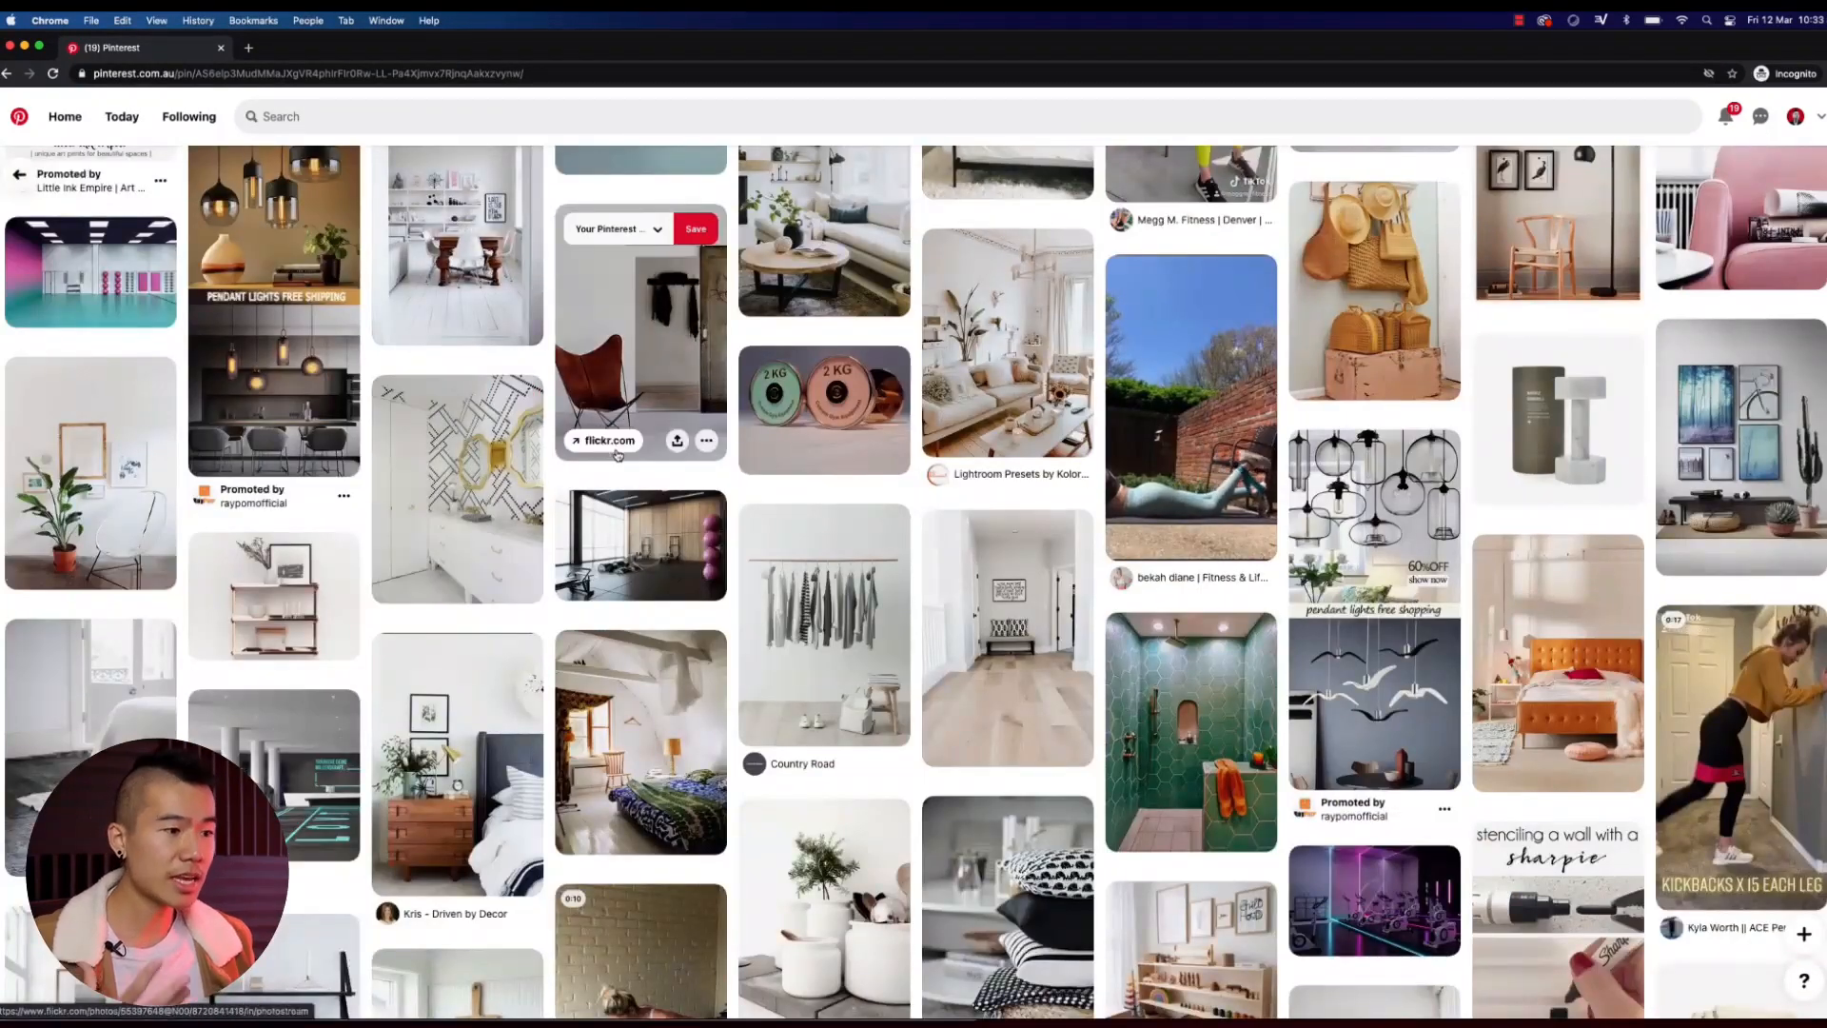
pyautogui.scroll(-10, 618, 450)
pyautogui.scroll(15, 82, 213)
pyautogui.click(19, 175)
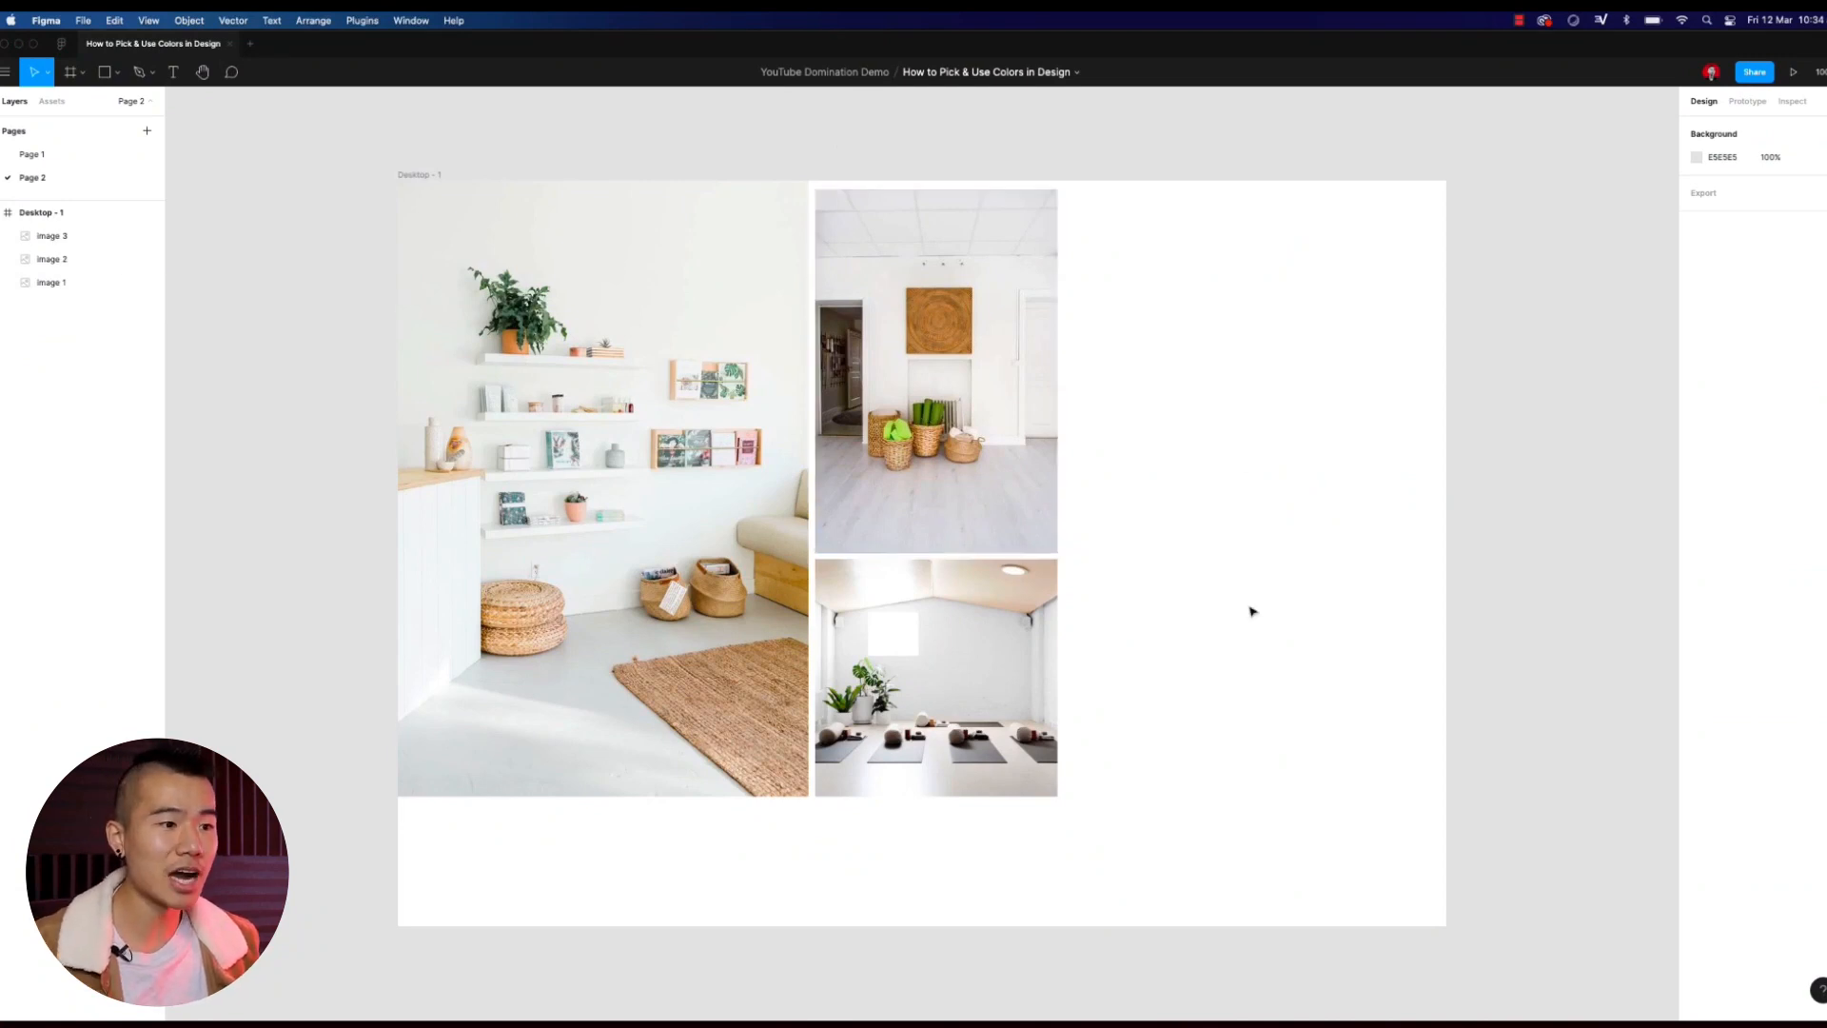
pyautogui.moveTo(1158, 747)
pyautogui.mouseDown()
pyautogui.moveTo(1116, 743)
pyautogui.moveTo(1133, 757)
pyautogui.mouseUp()
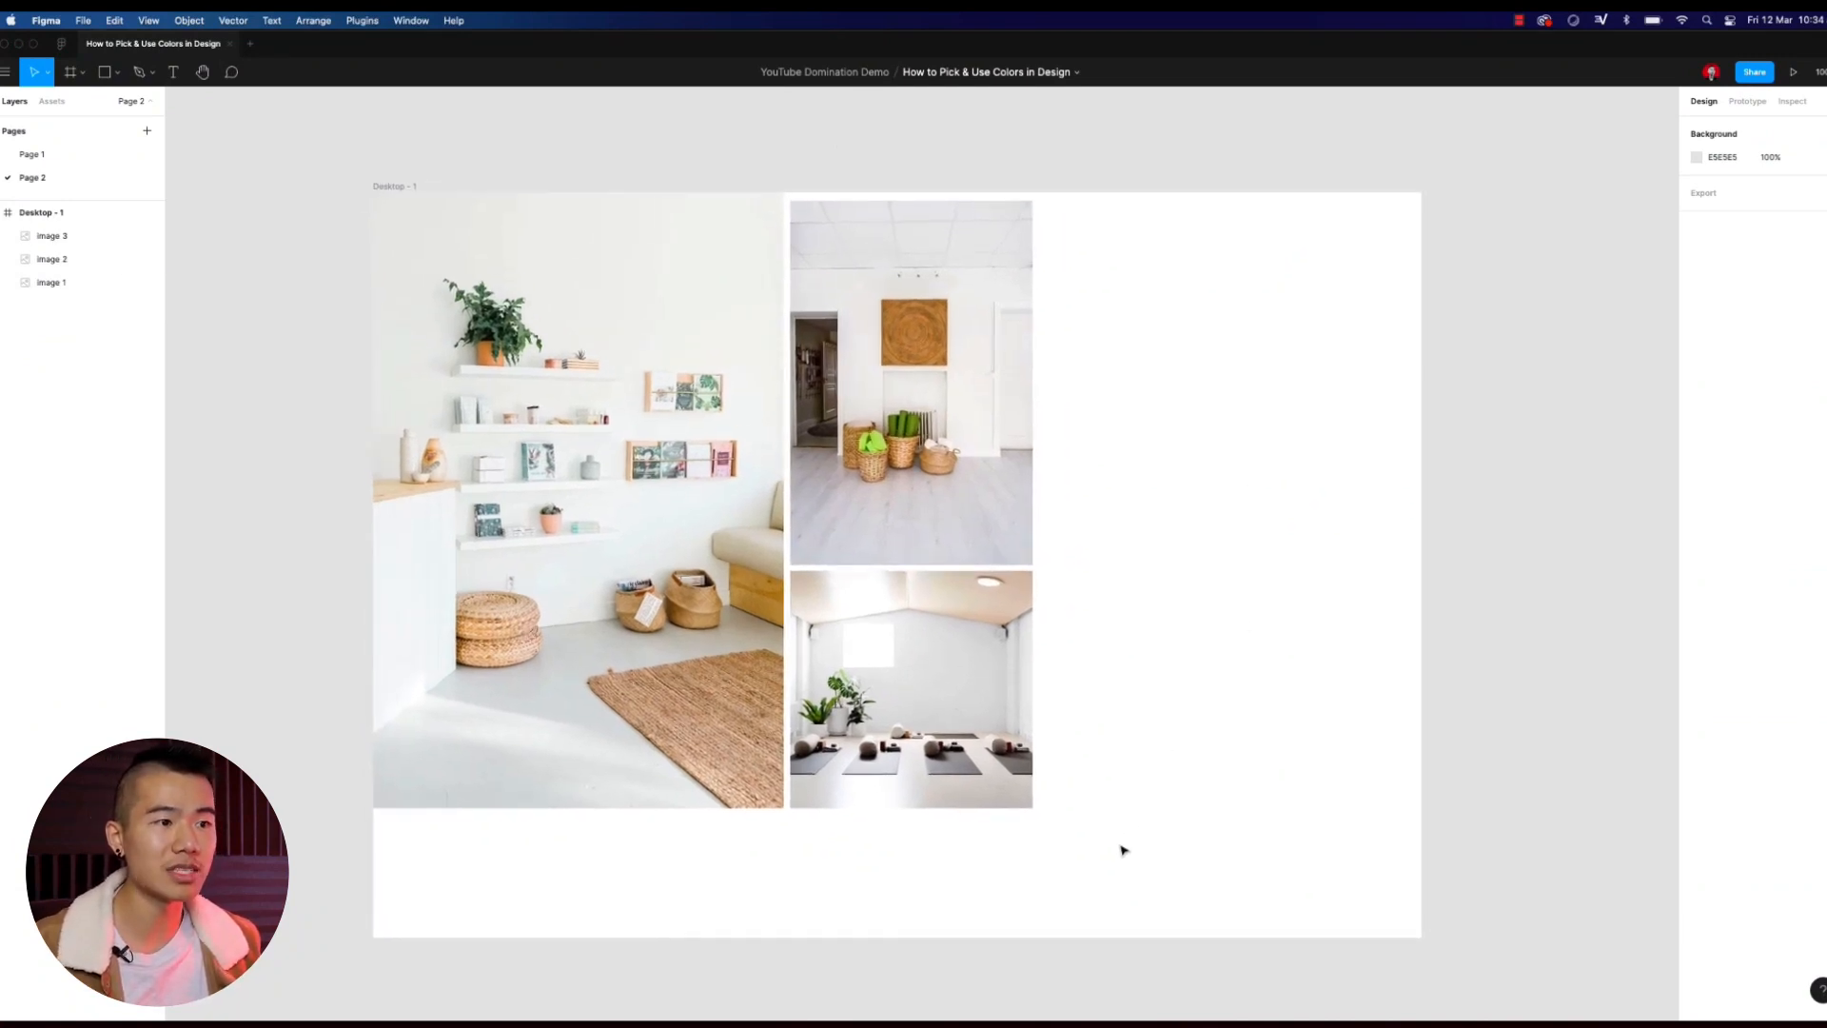
pyautogui.moveTo(1141, 841); pyautogui.dragTo(1133, 834)
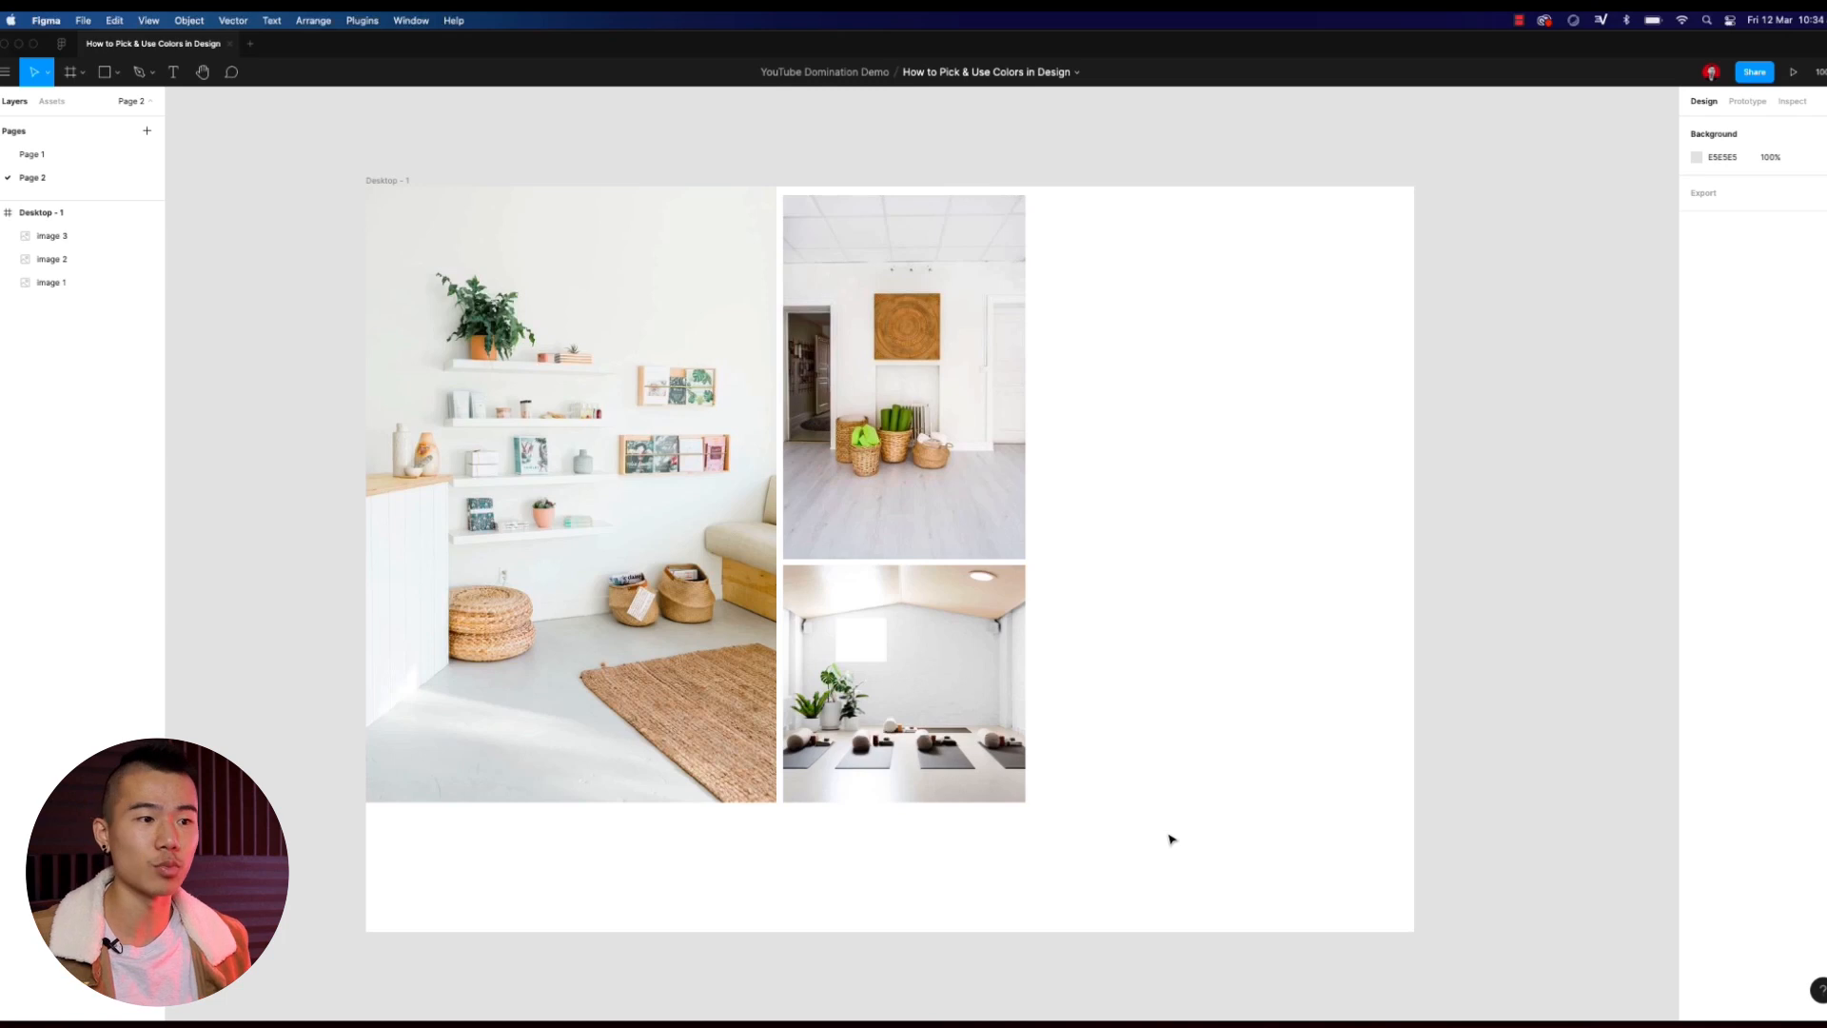
pyautogui.moveTo(1174, 791); pyautogui.dragTo(1140, 800)
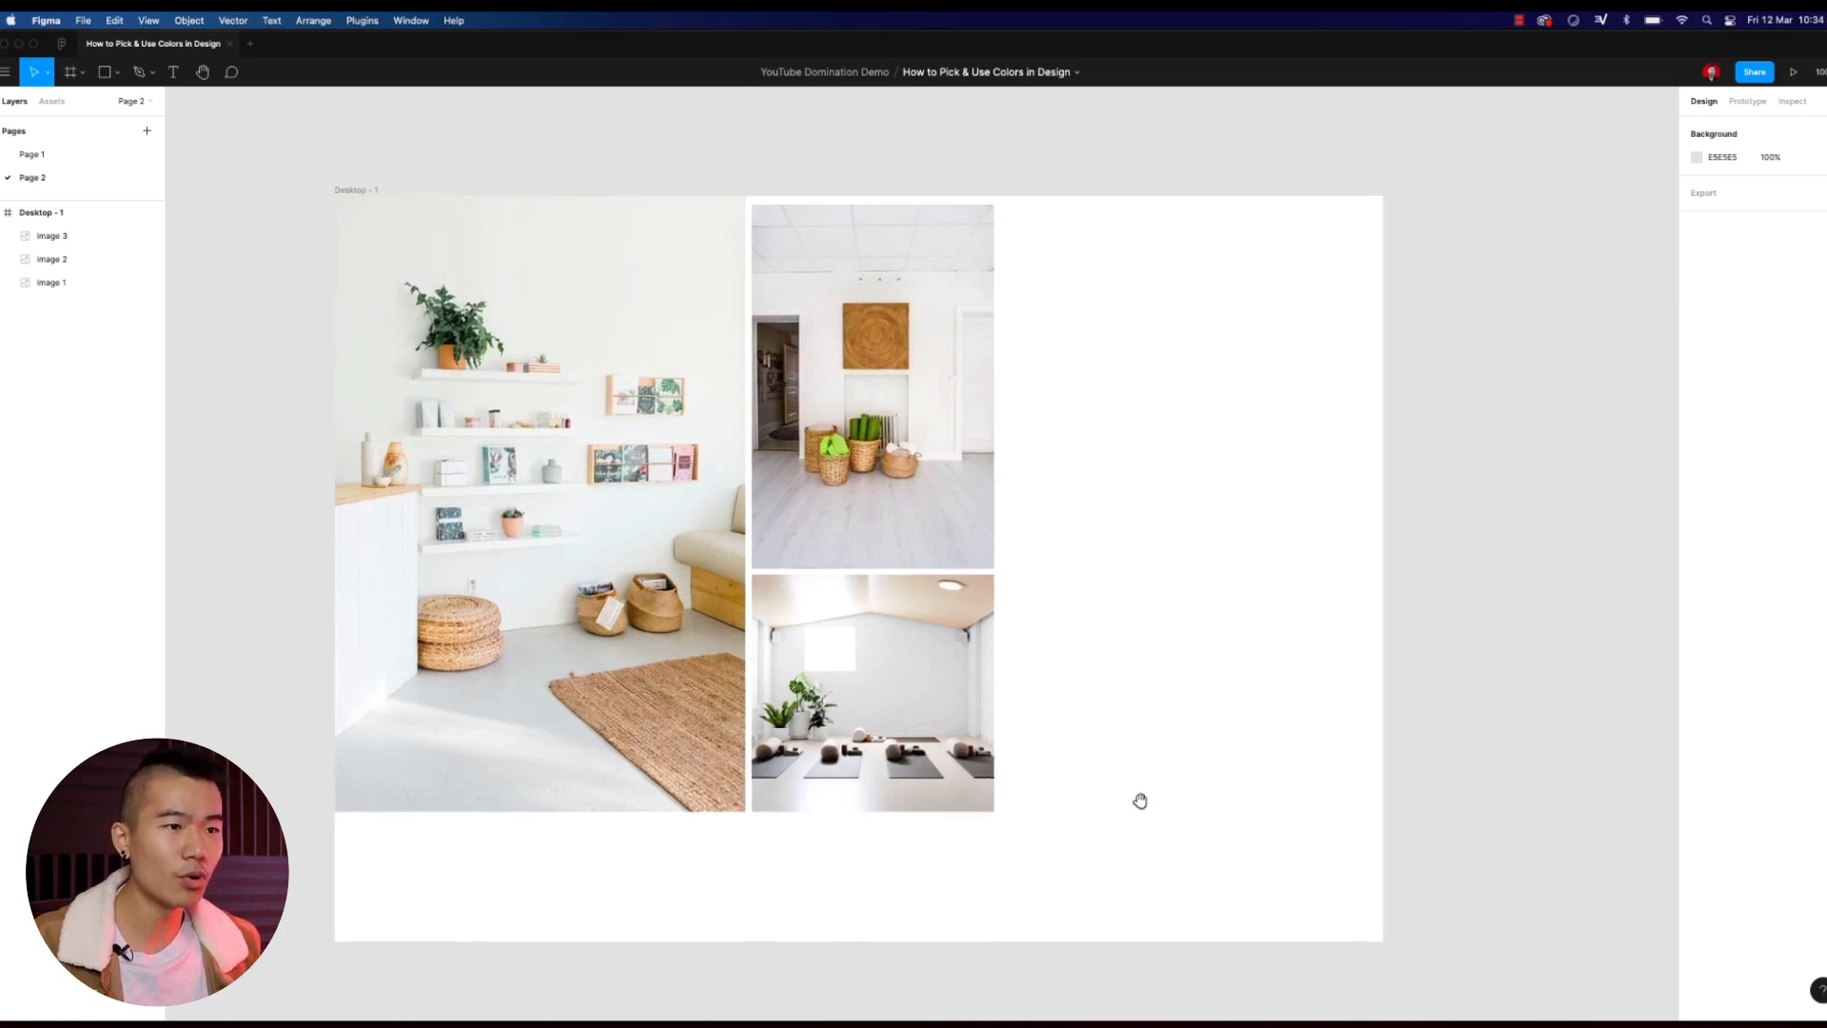
pyautogui.scroll(-1, 1137, 809)
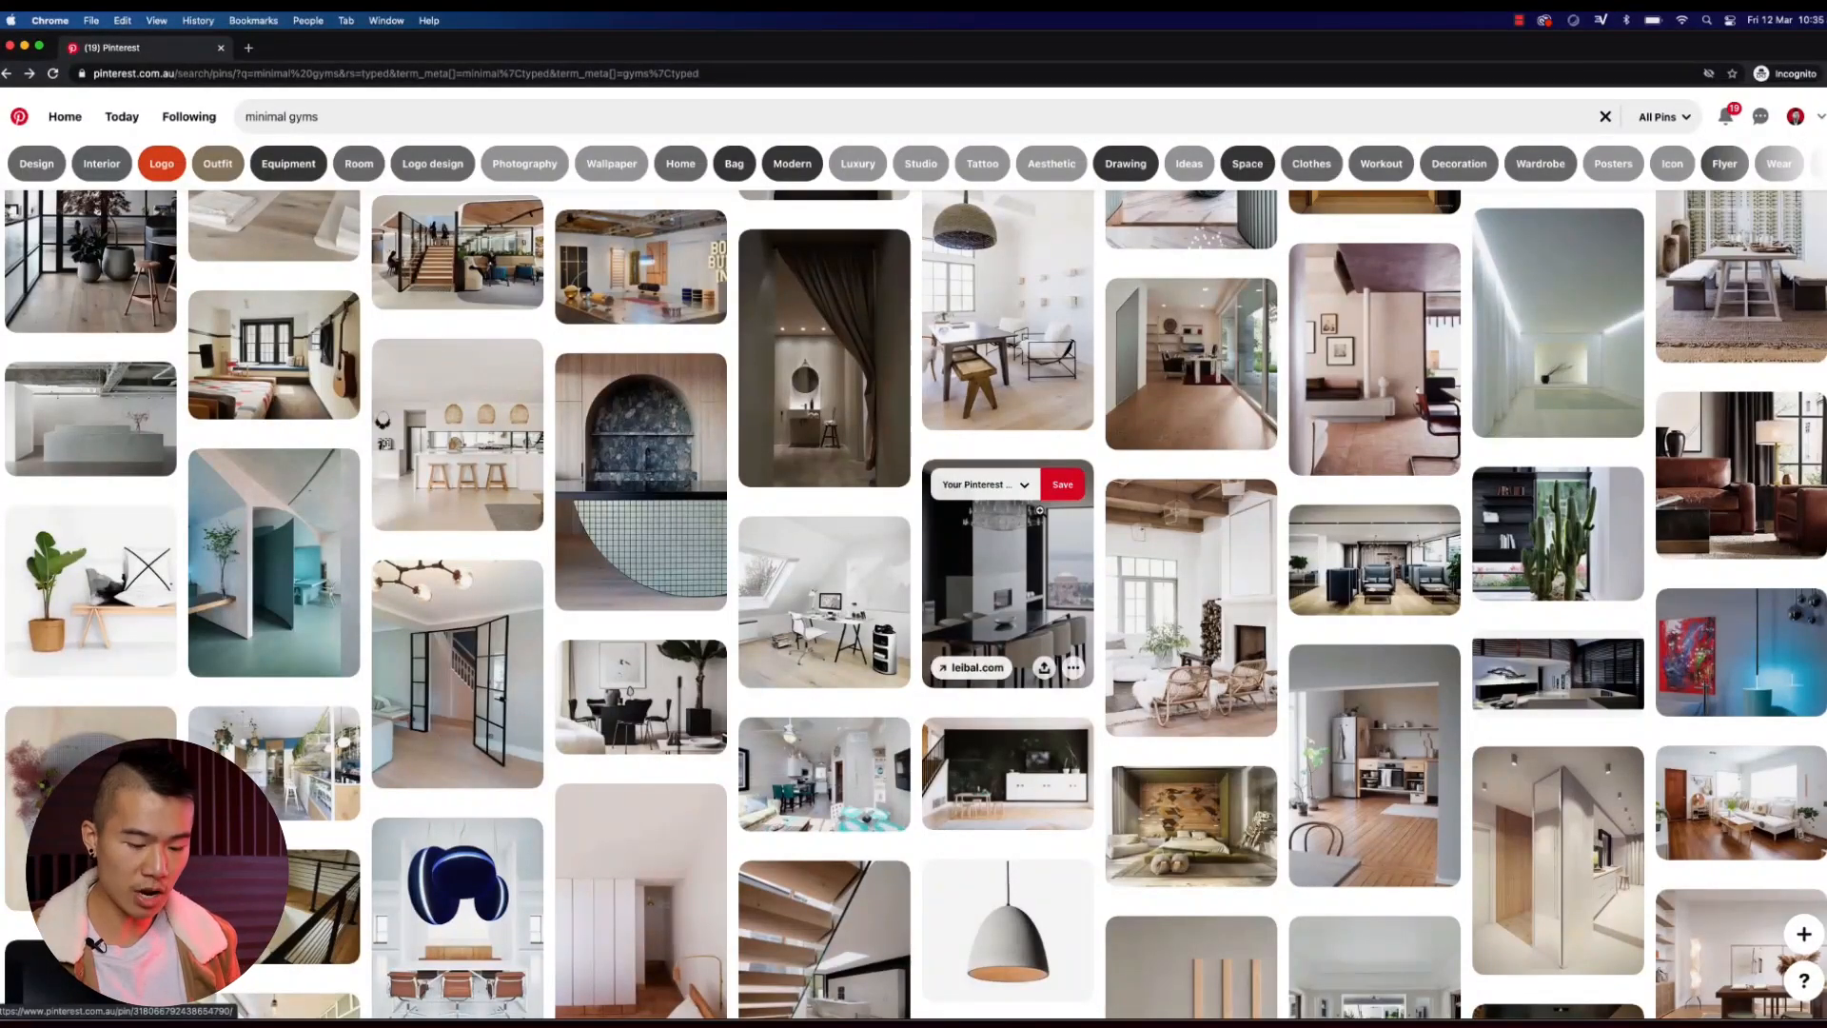
# Step: Open Dribbble in a new browser tab
pyautogui.press('super+t')
pyautogui.write('dribbble')
pyautogui.press('Return')
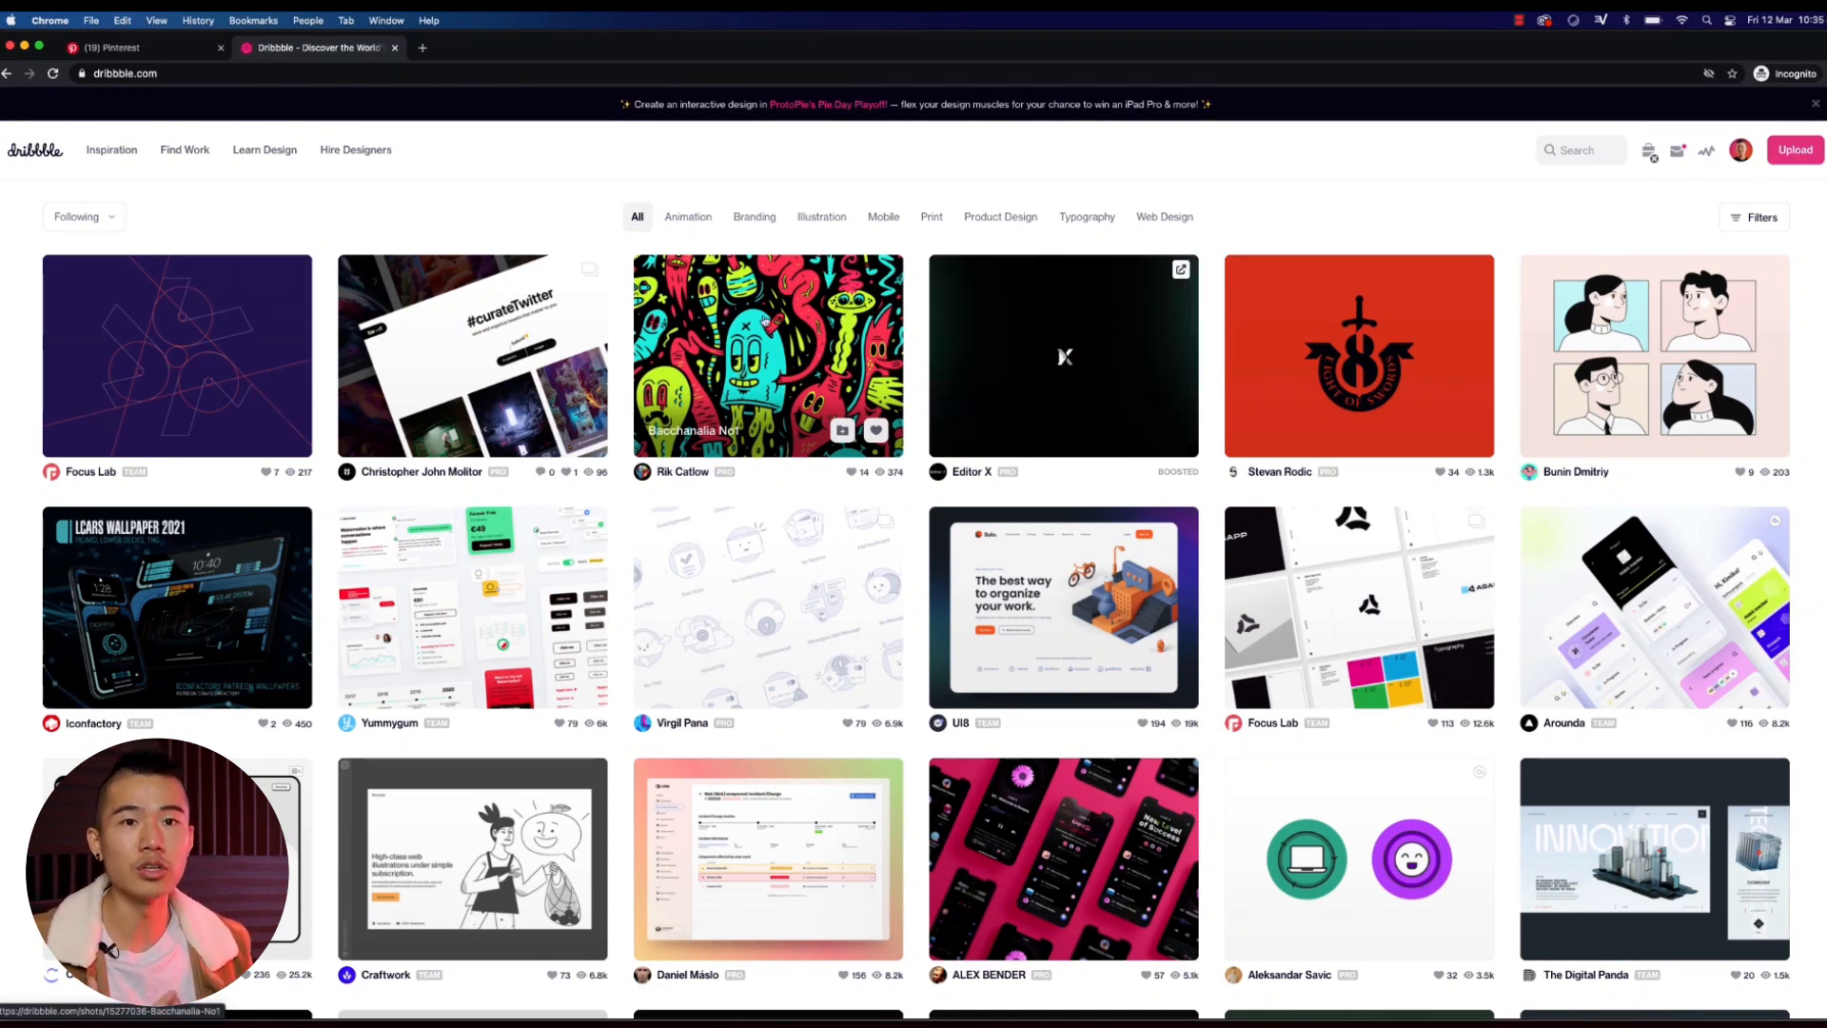
# Step: Search Dribbble for "white beige" designs
pyautogui.click(1579, 150)
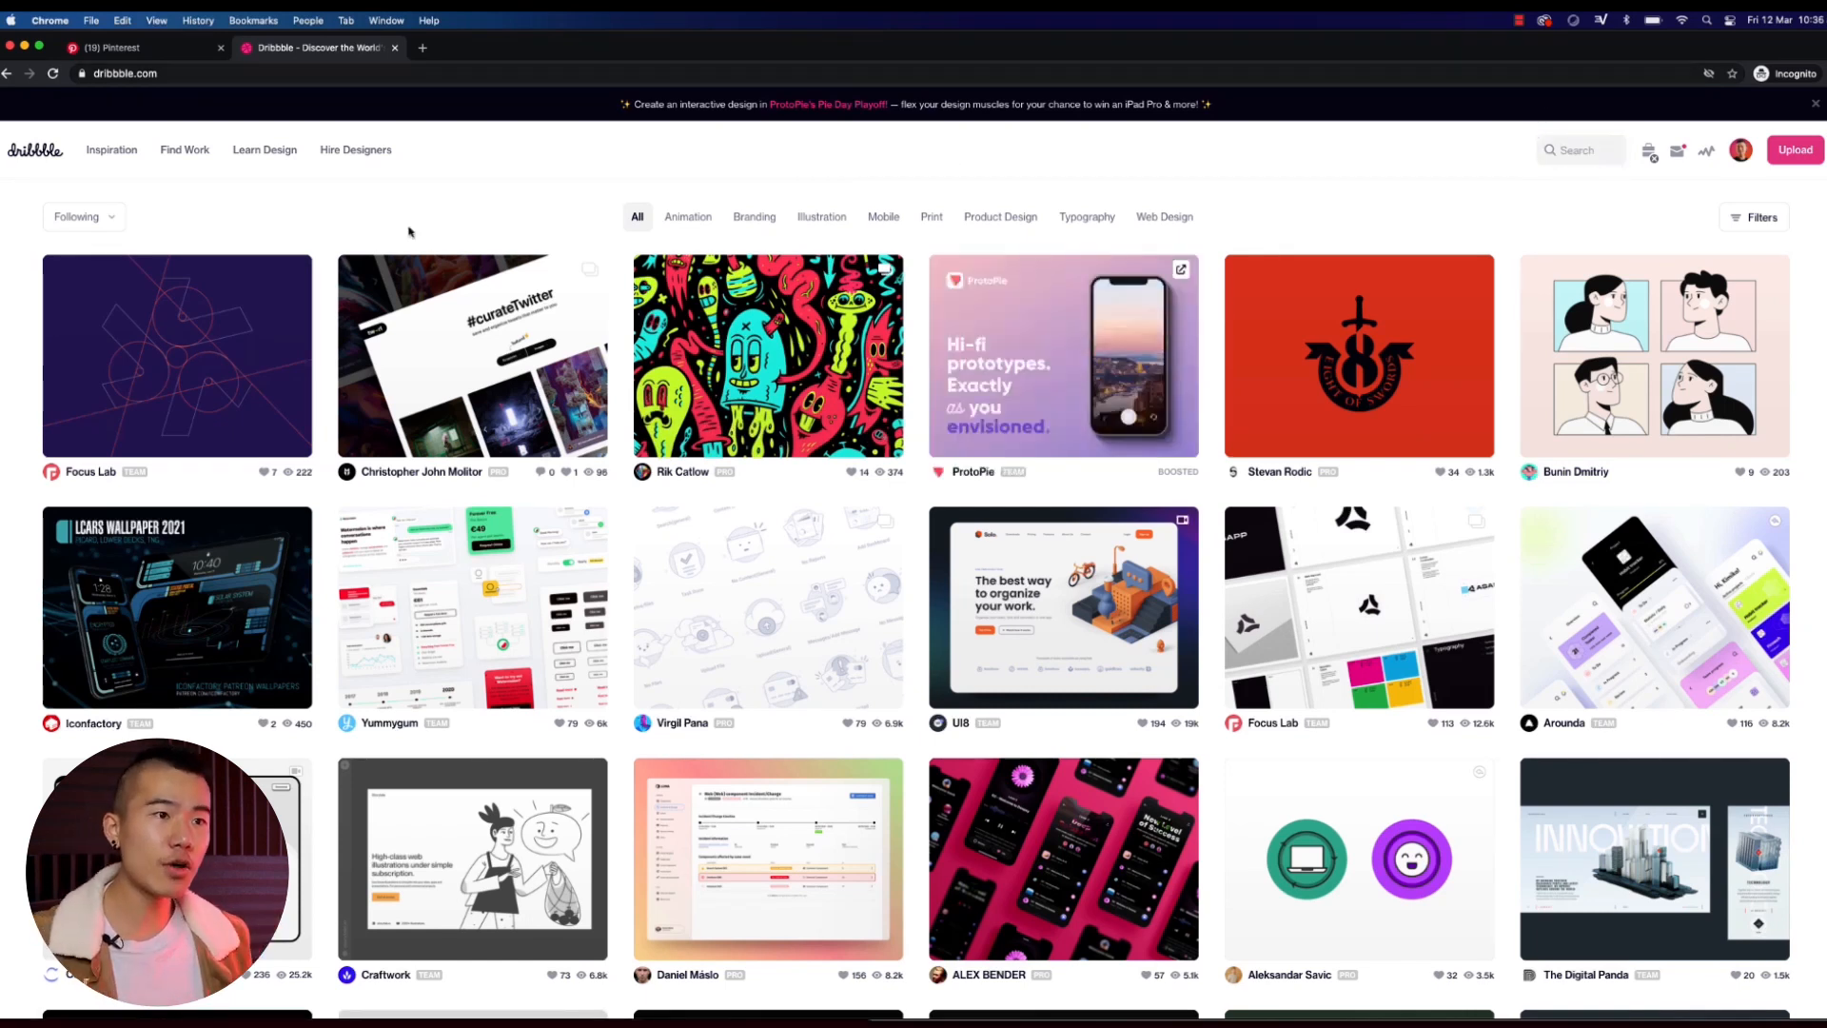
pyautogui.click(1579, 151)
pyautogui.write('whi')
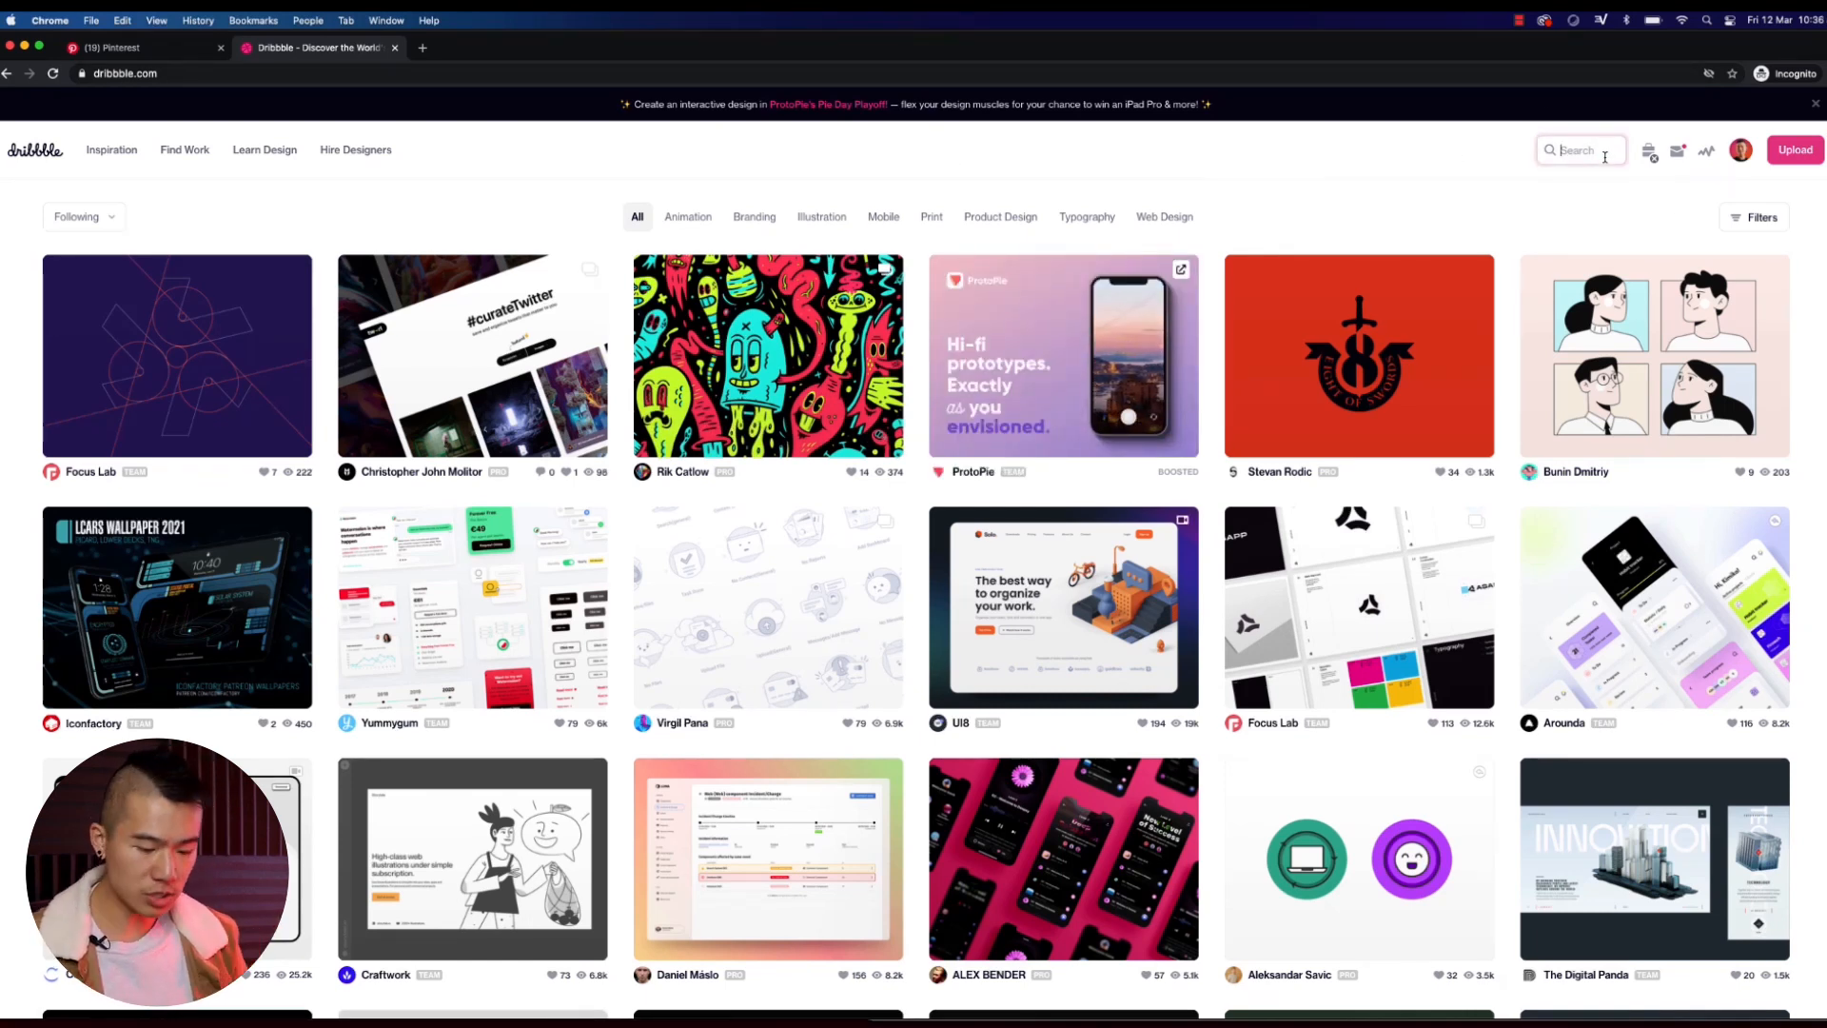
pyautogui.write('te')
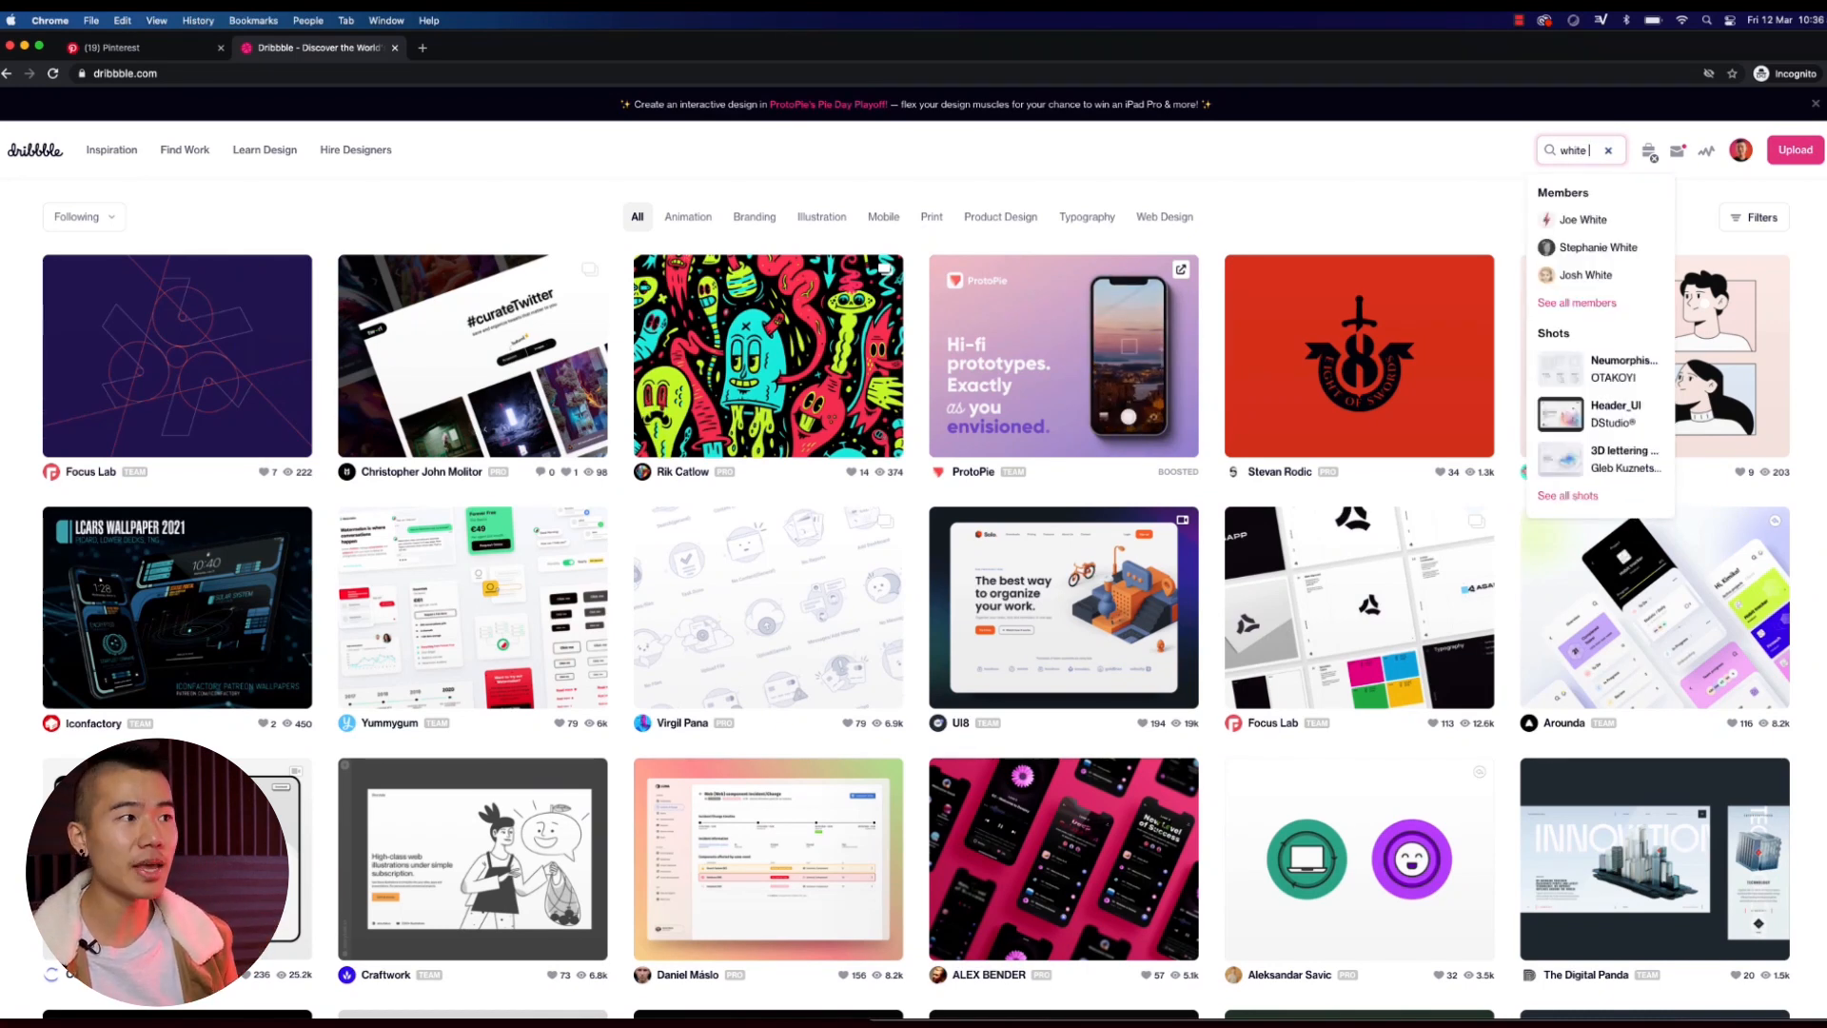
pyautogui.write(' beige')
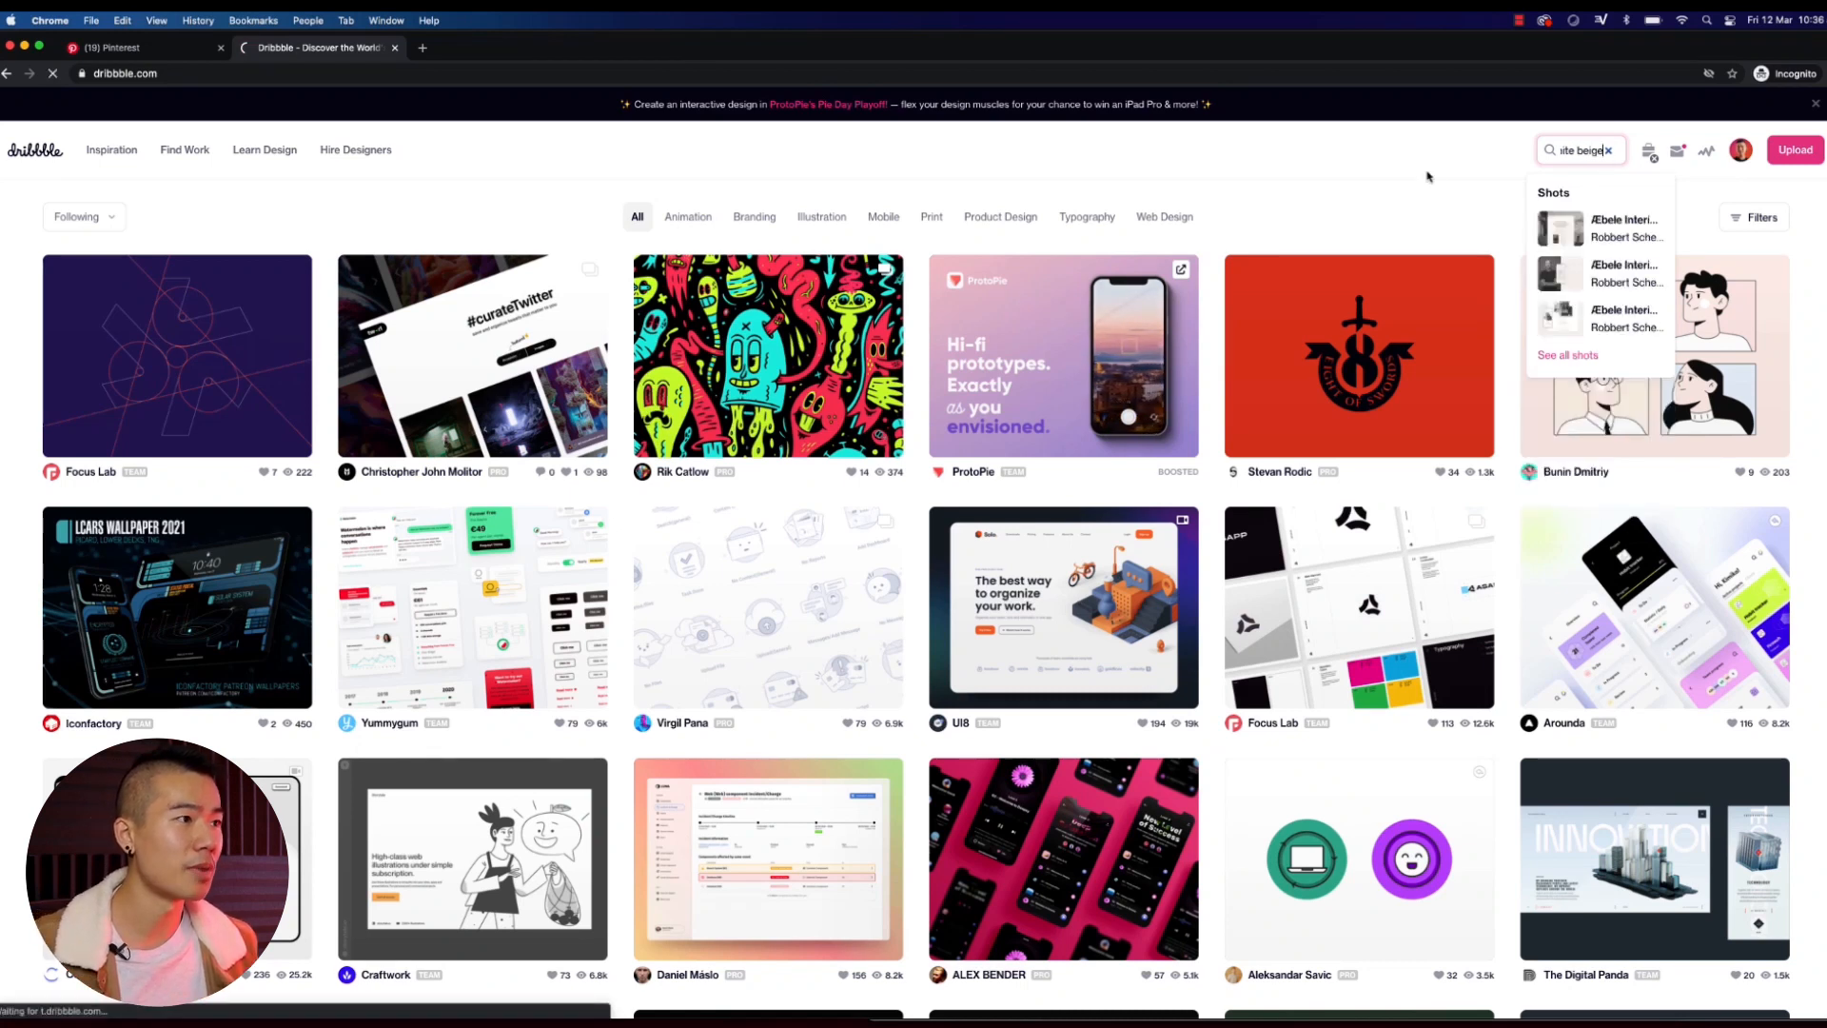
pyautogui.press('Return')
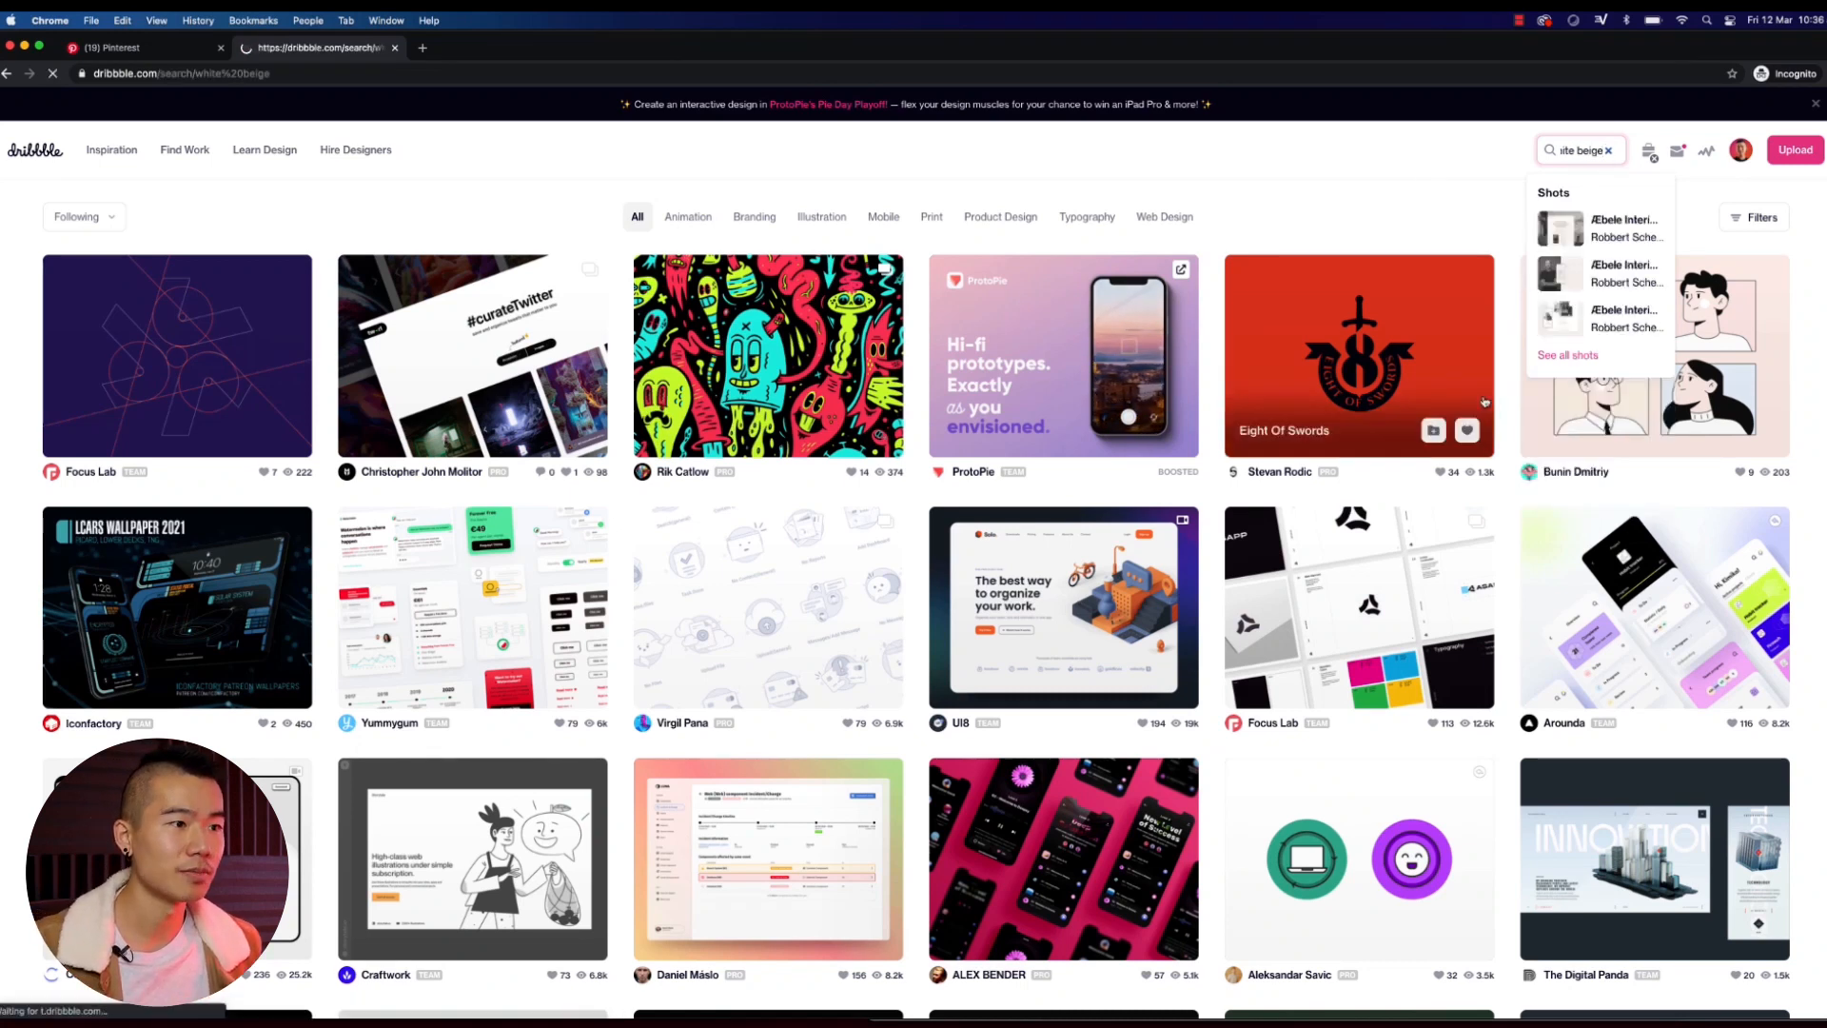
# Step: Look through the white beige shots for designs that match the collected interior images
pyautogui.scroll(-3, 1437, 361)
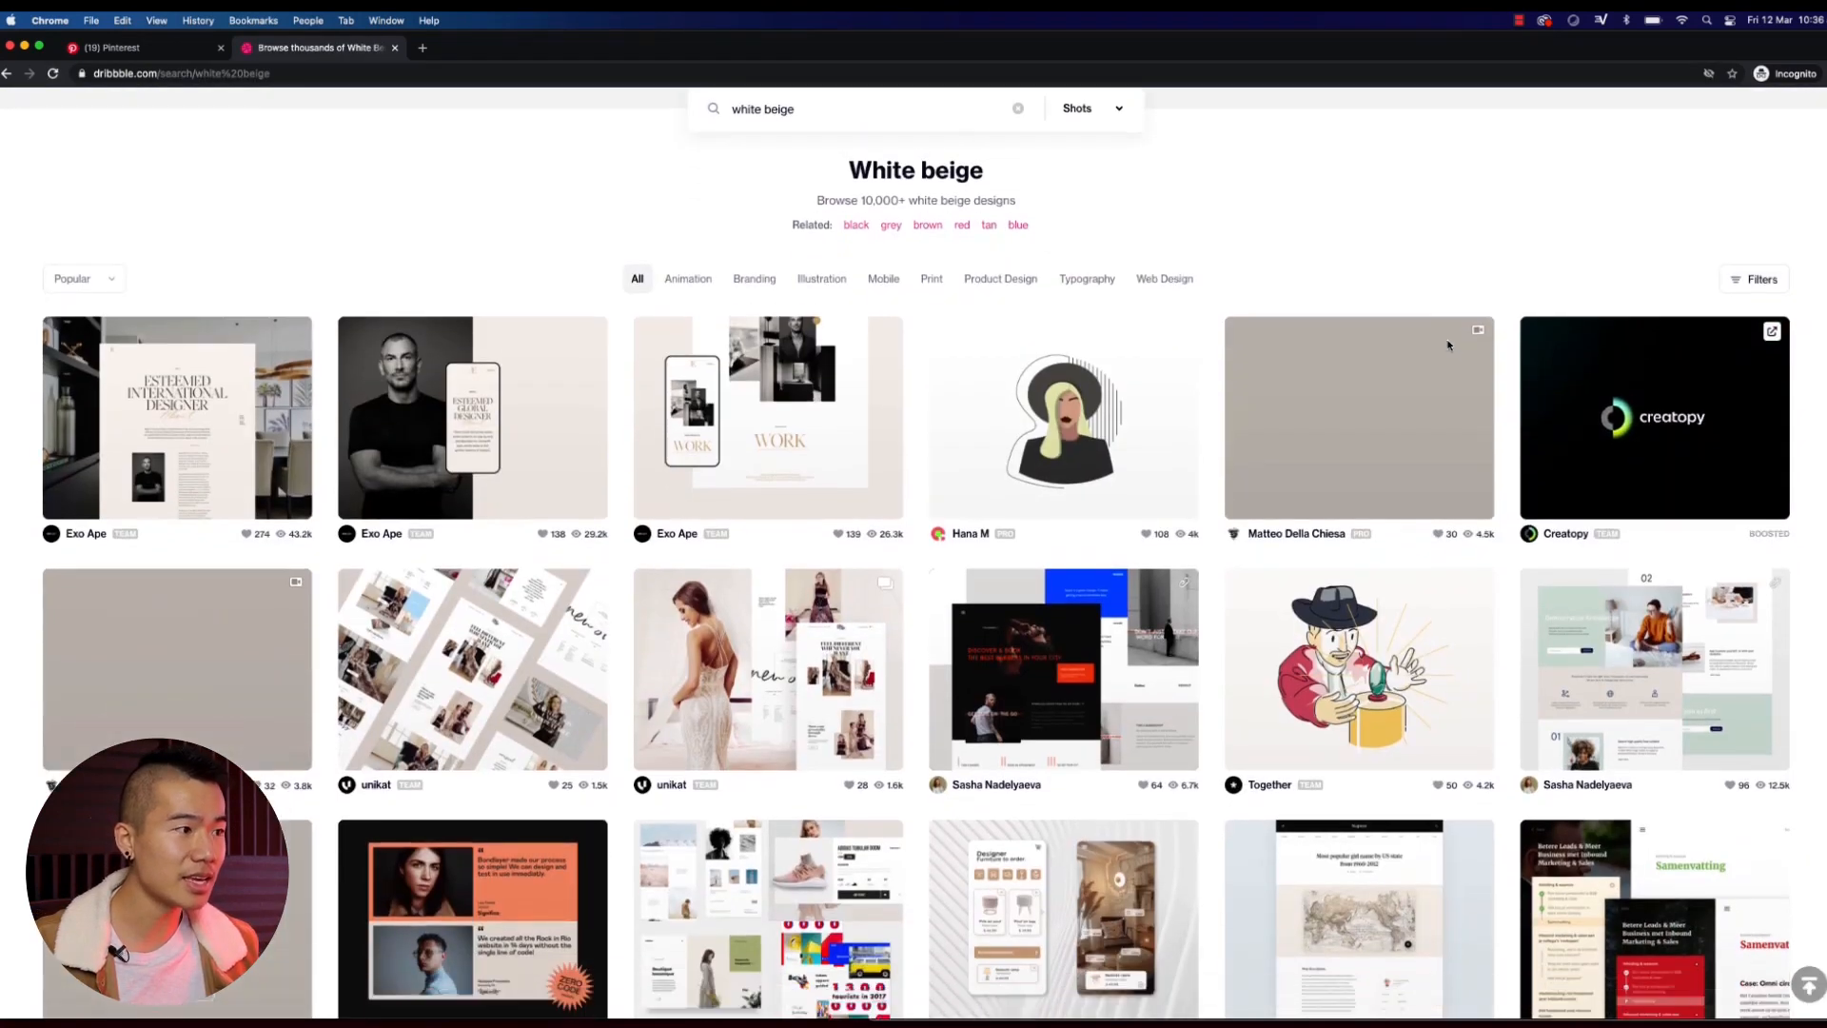
pyautogui.scroll(-5, 1513, 399)
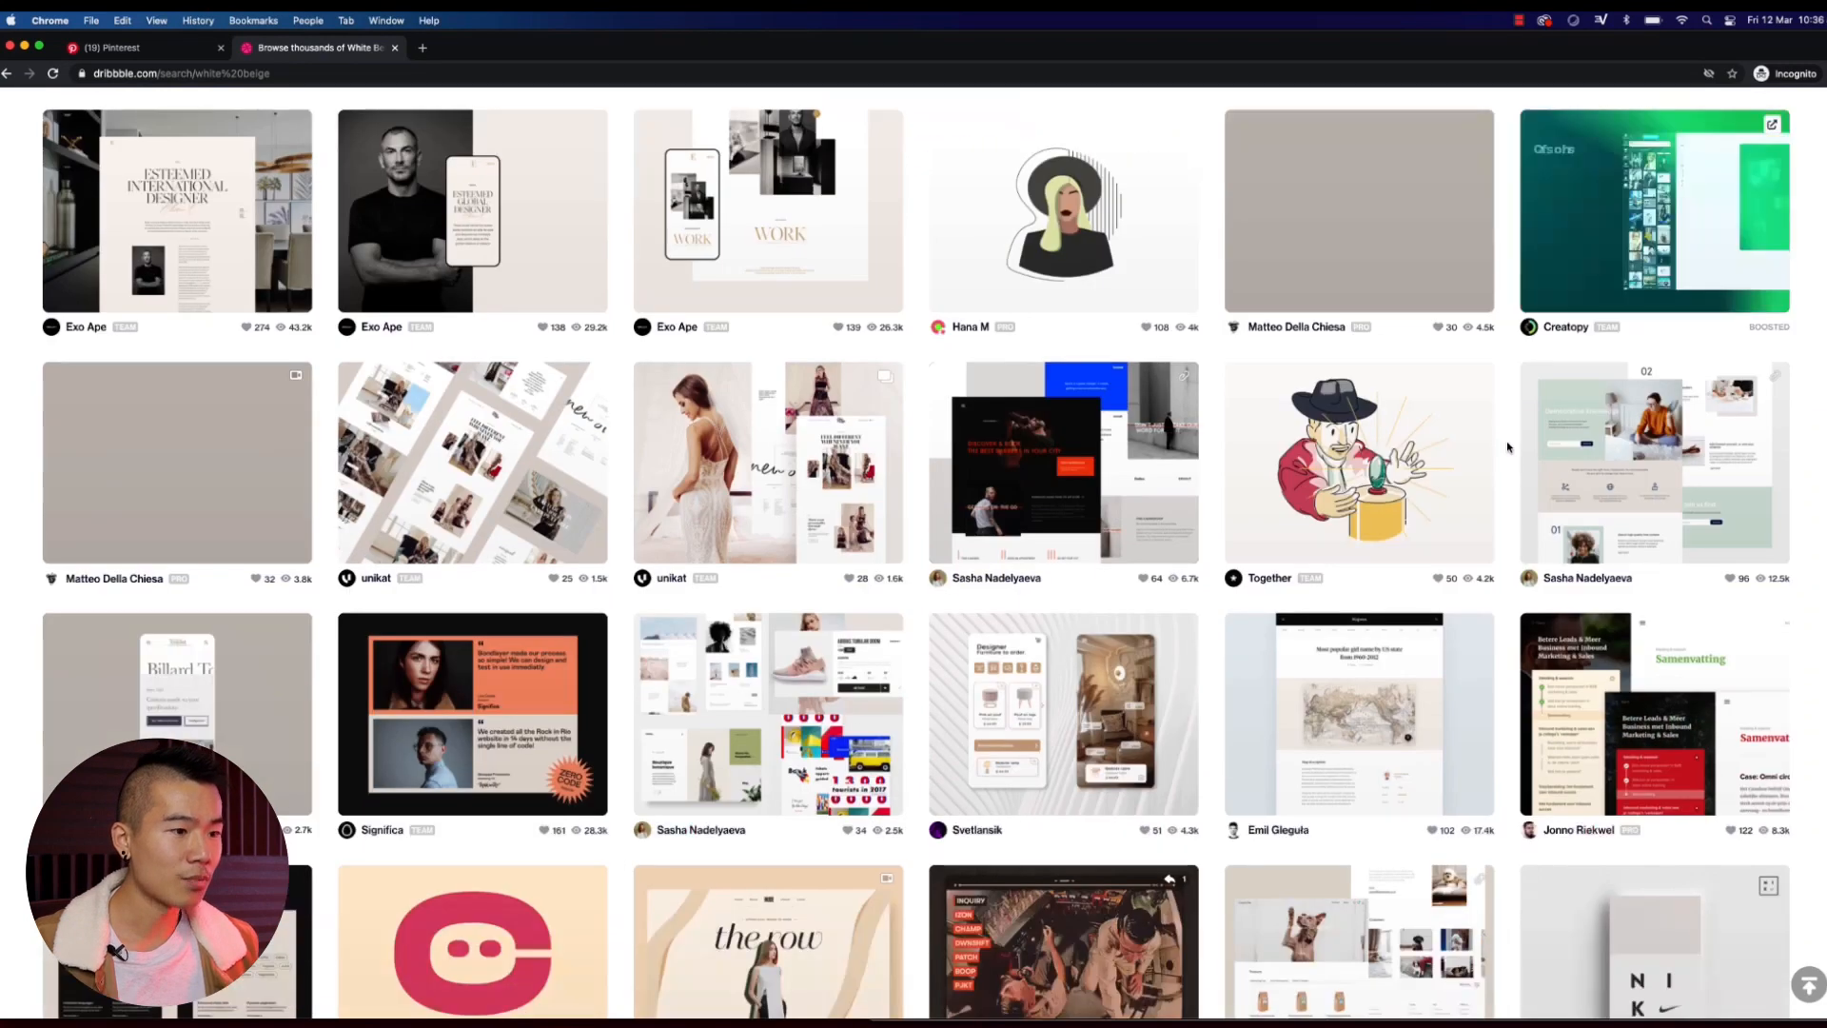
pyautogui.scroll(-5, 1489, 443)
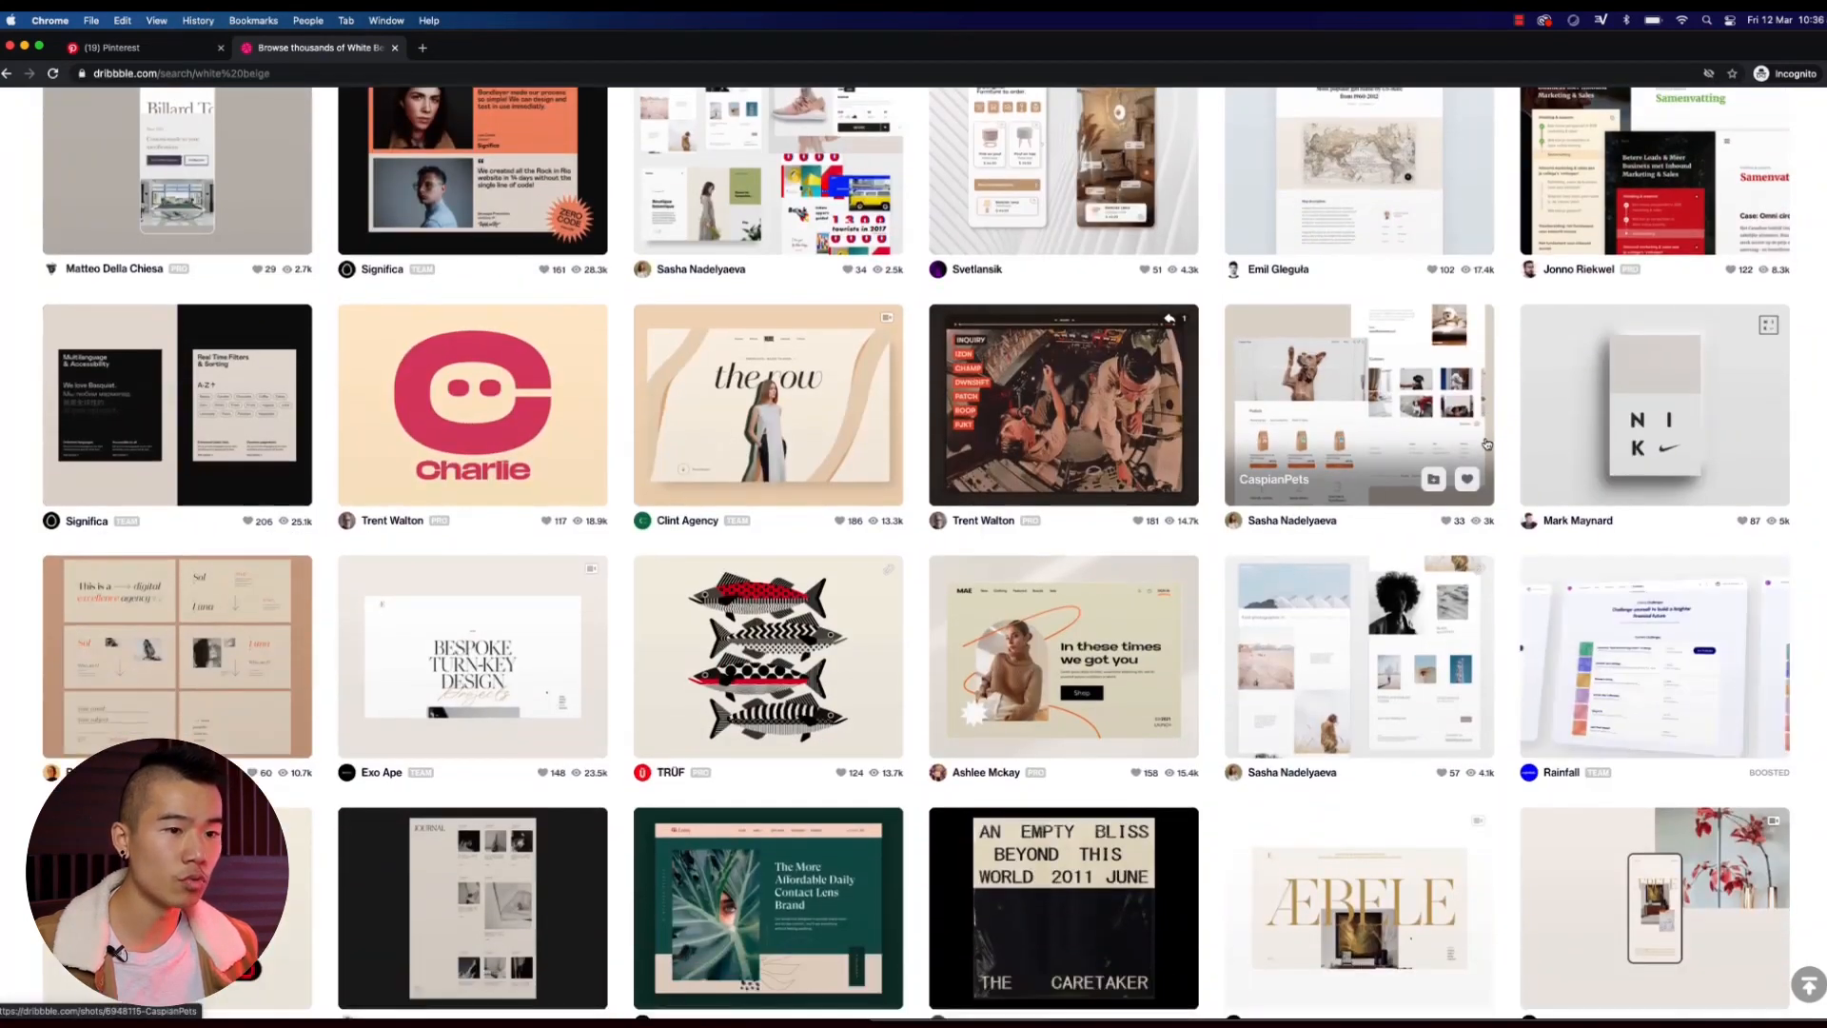
pyautogui.scroll(-2, 1486, 443)
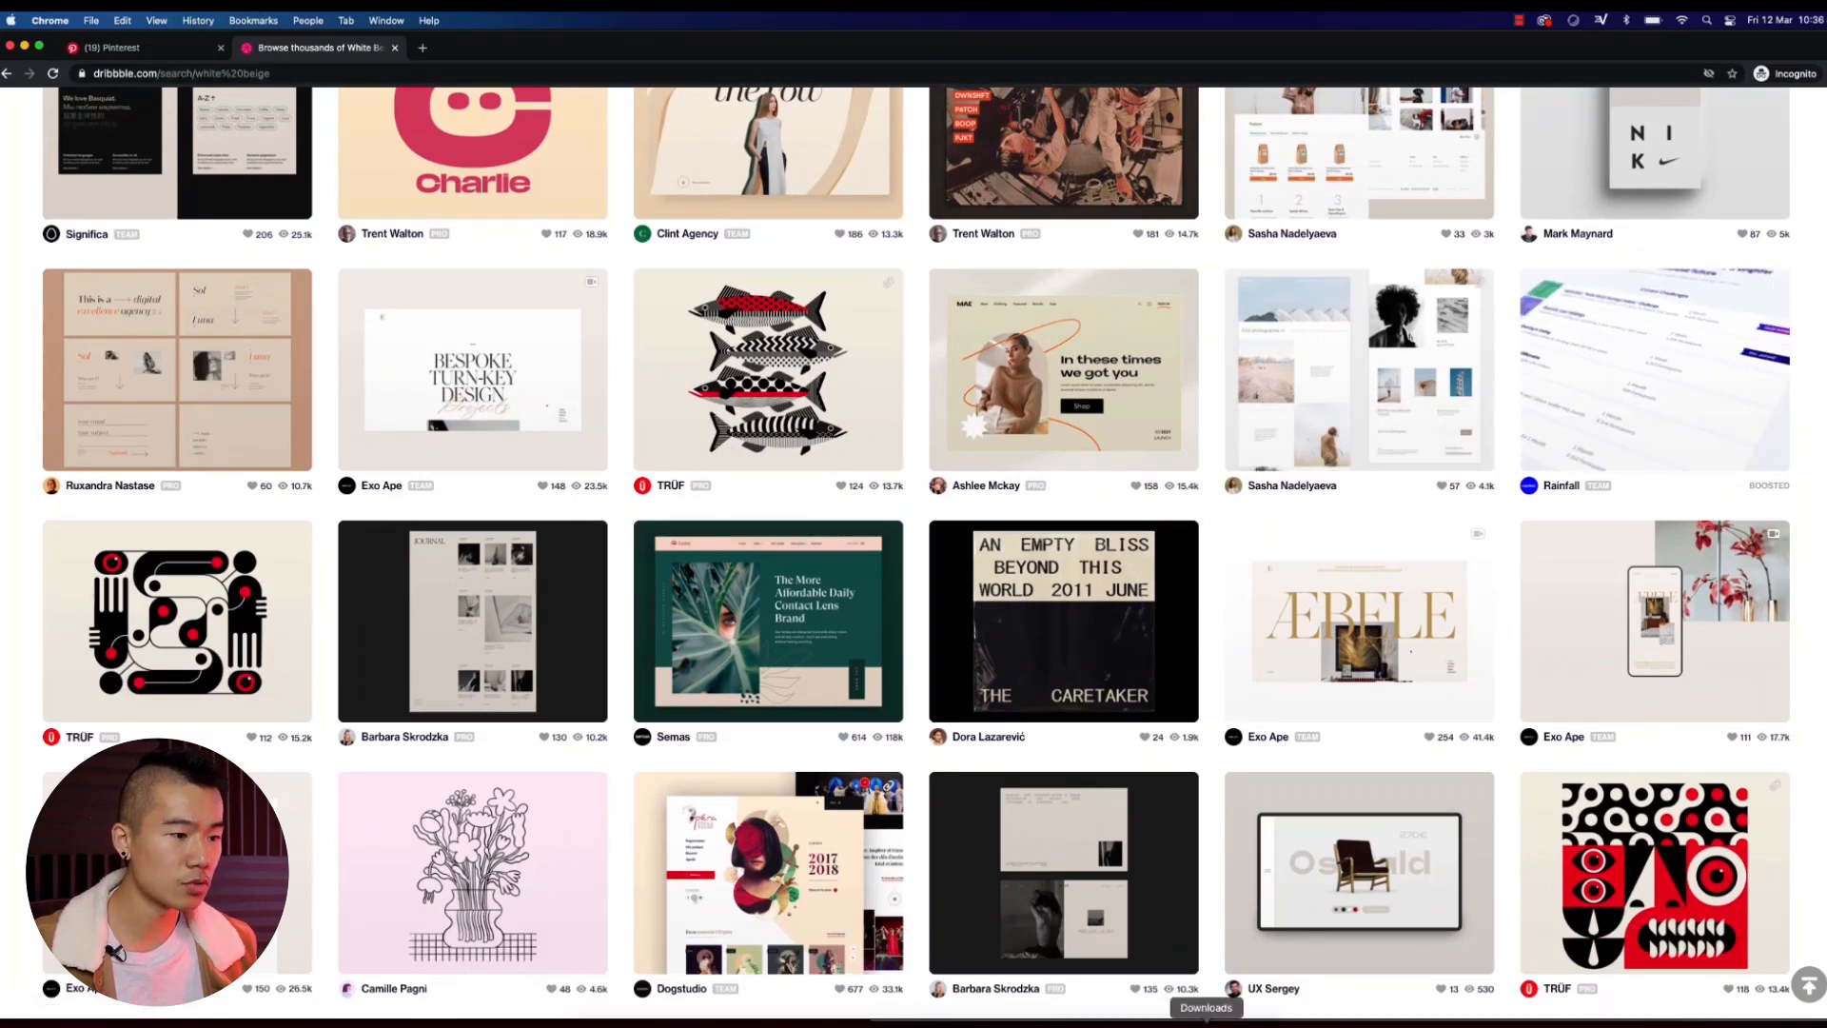
# Step: Switch to Figma and arrange its moodboard window side by side with the Dribbble browser window
pyautogui.click(1158, 1024)
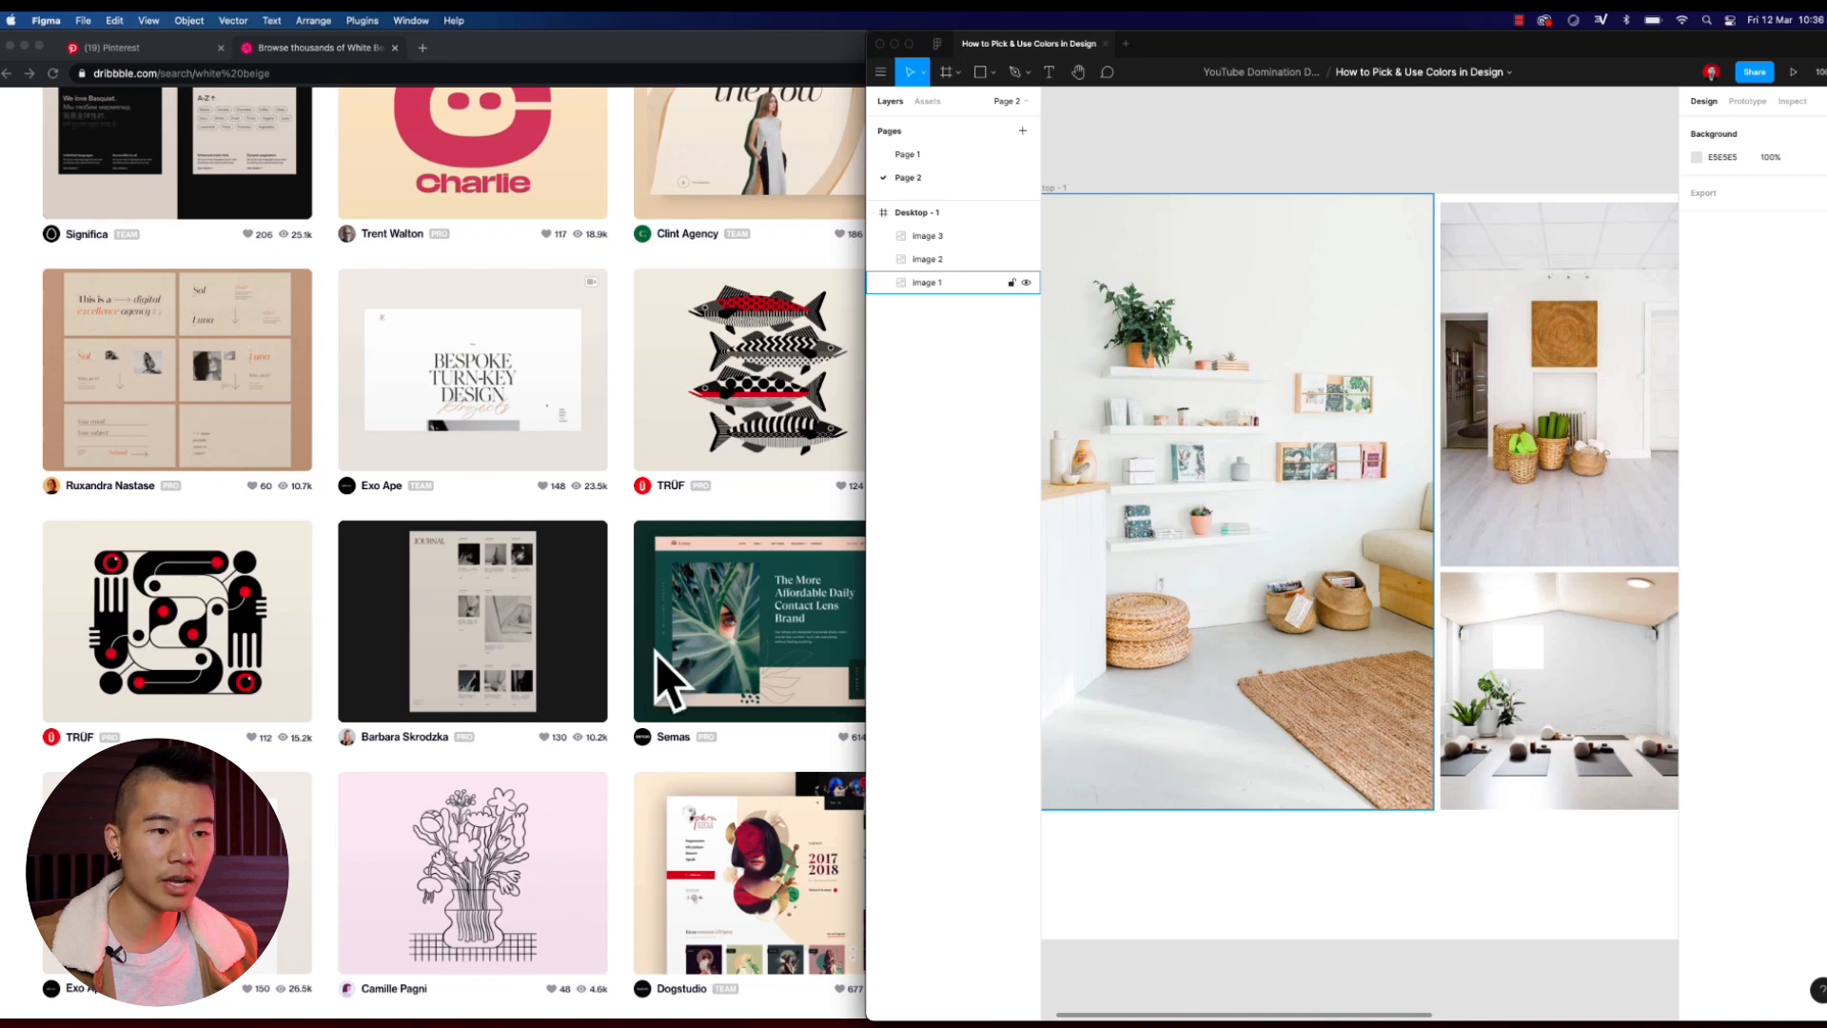
pyautogui.moveTo(1486, 42); pyautogui.dragTo(584, 34)
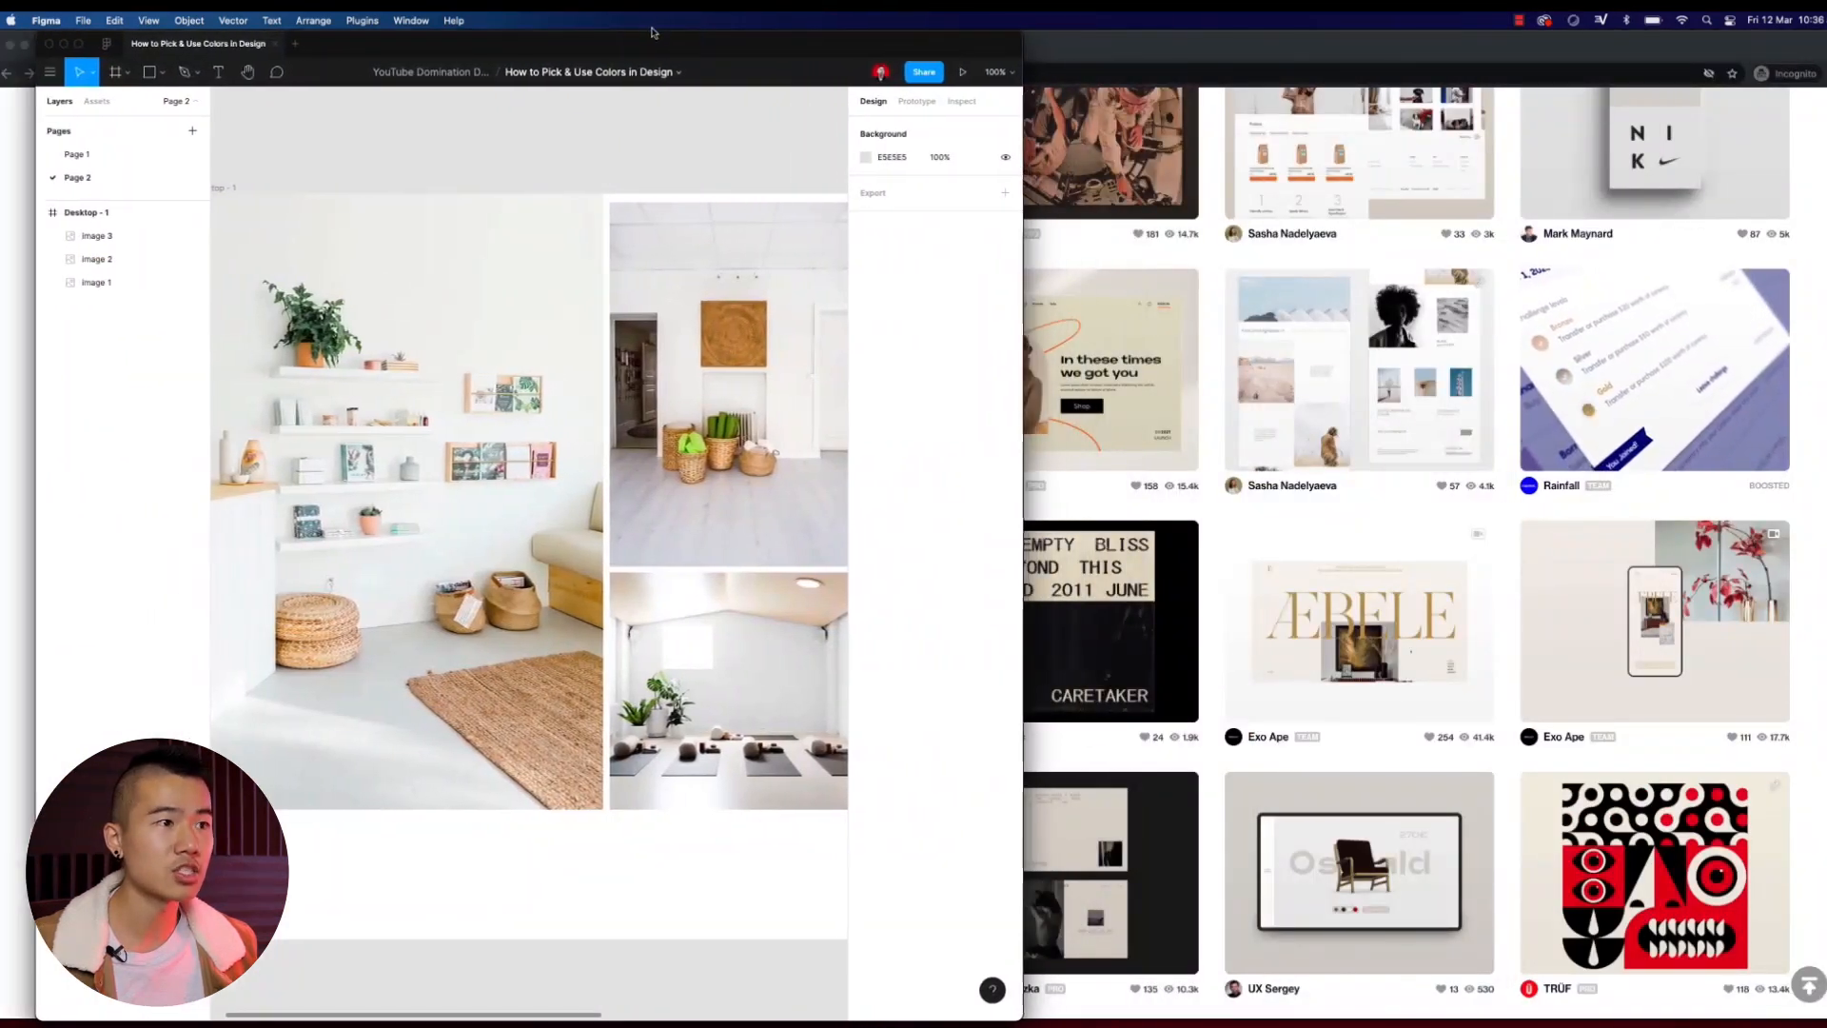
pyautogui.click(1056, 58)
pyautogui.moveTo(1, 385); pyautogui.dragTo(979, 410)
# Step: Find the "Æbele Interiors—Details" shot among the white beige results and open it
pyautogui.scroll(-5, 1543, 523)
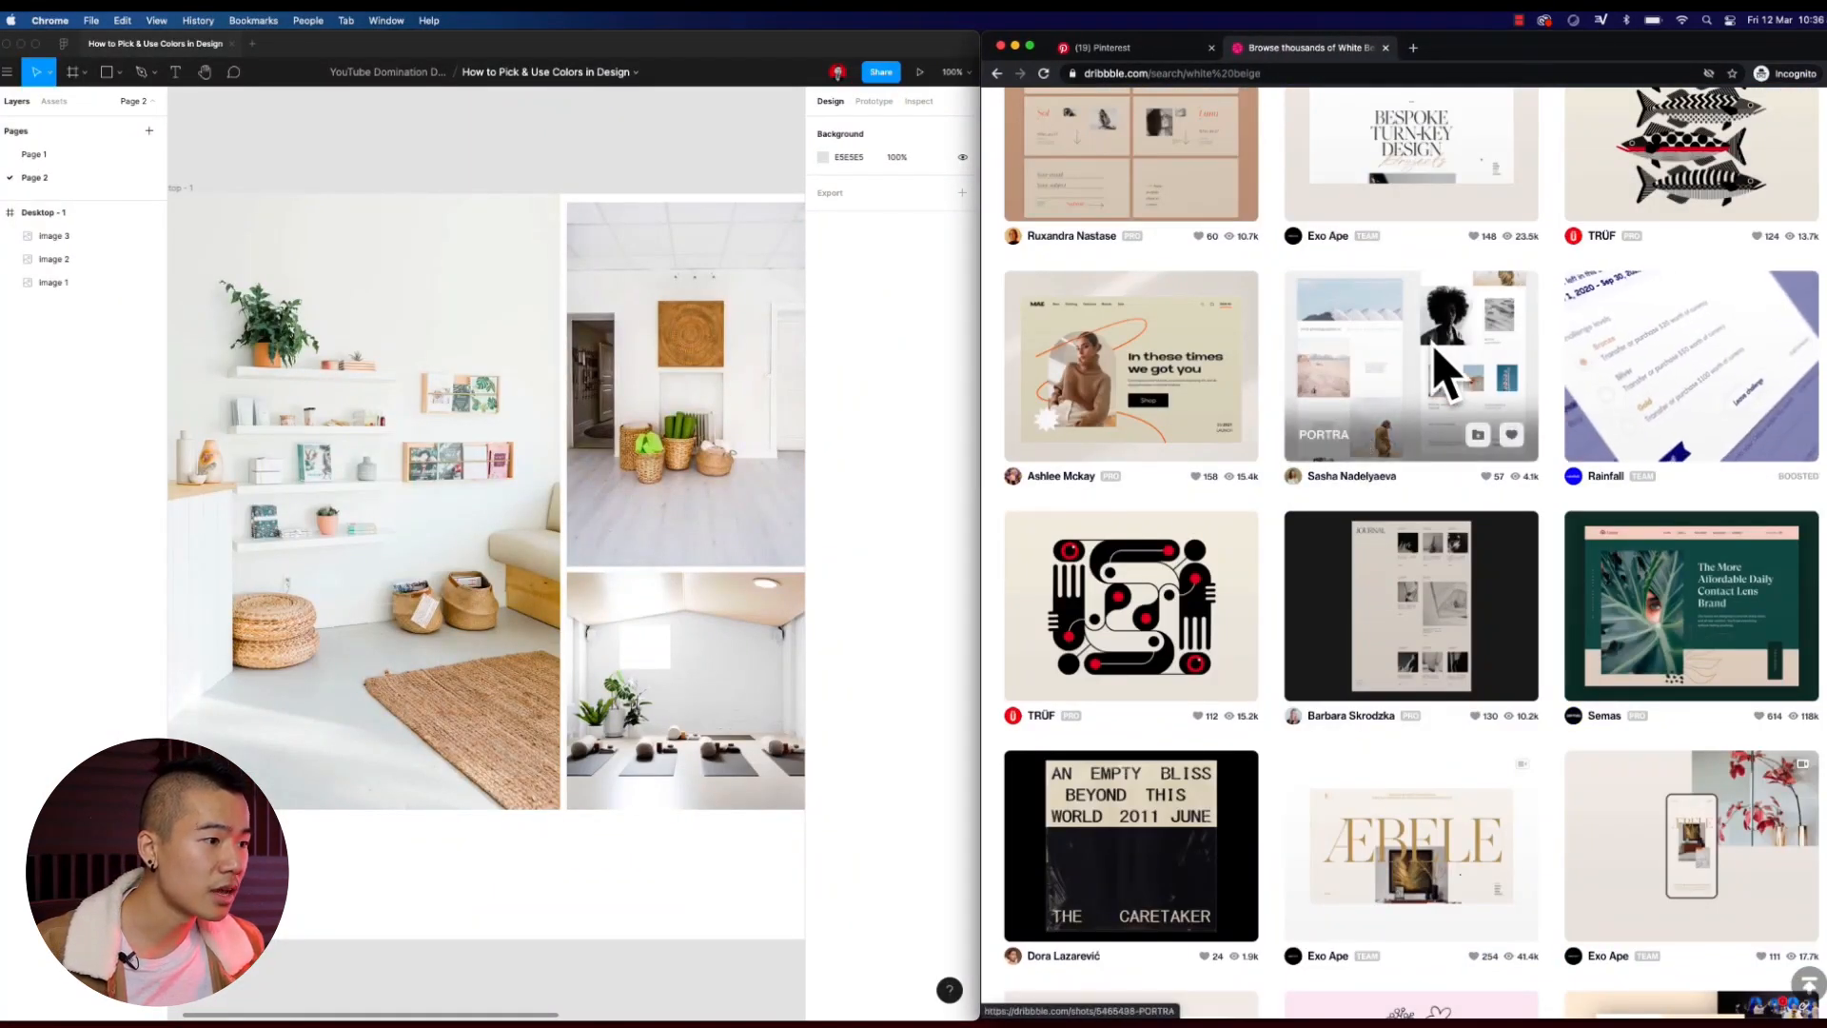
pyautogui.scroll(-1, 1435, 358)
pyautogui.click(616, 895)
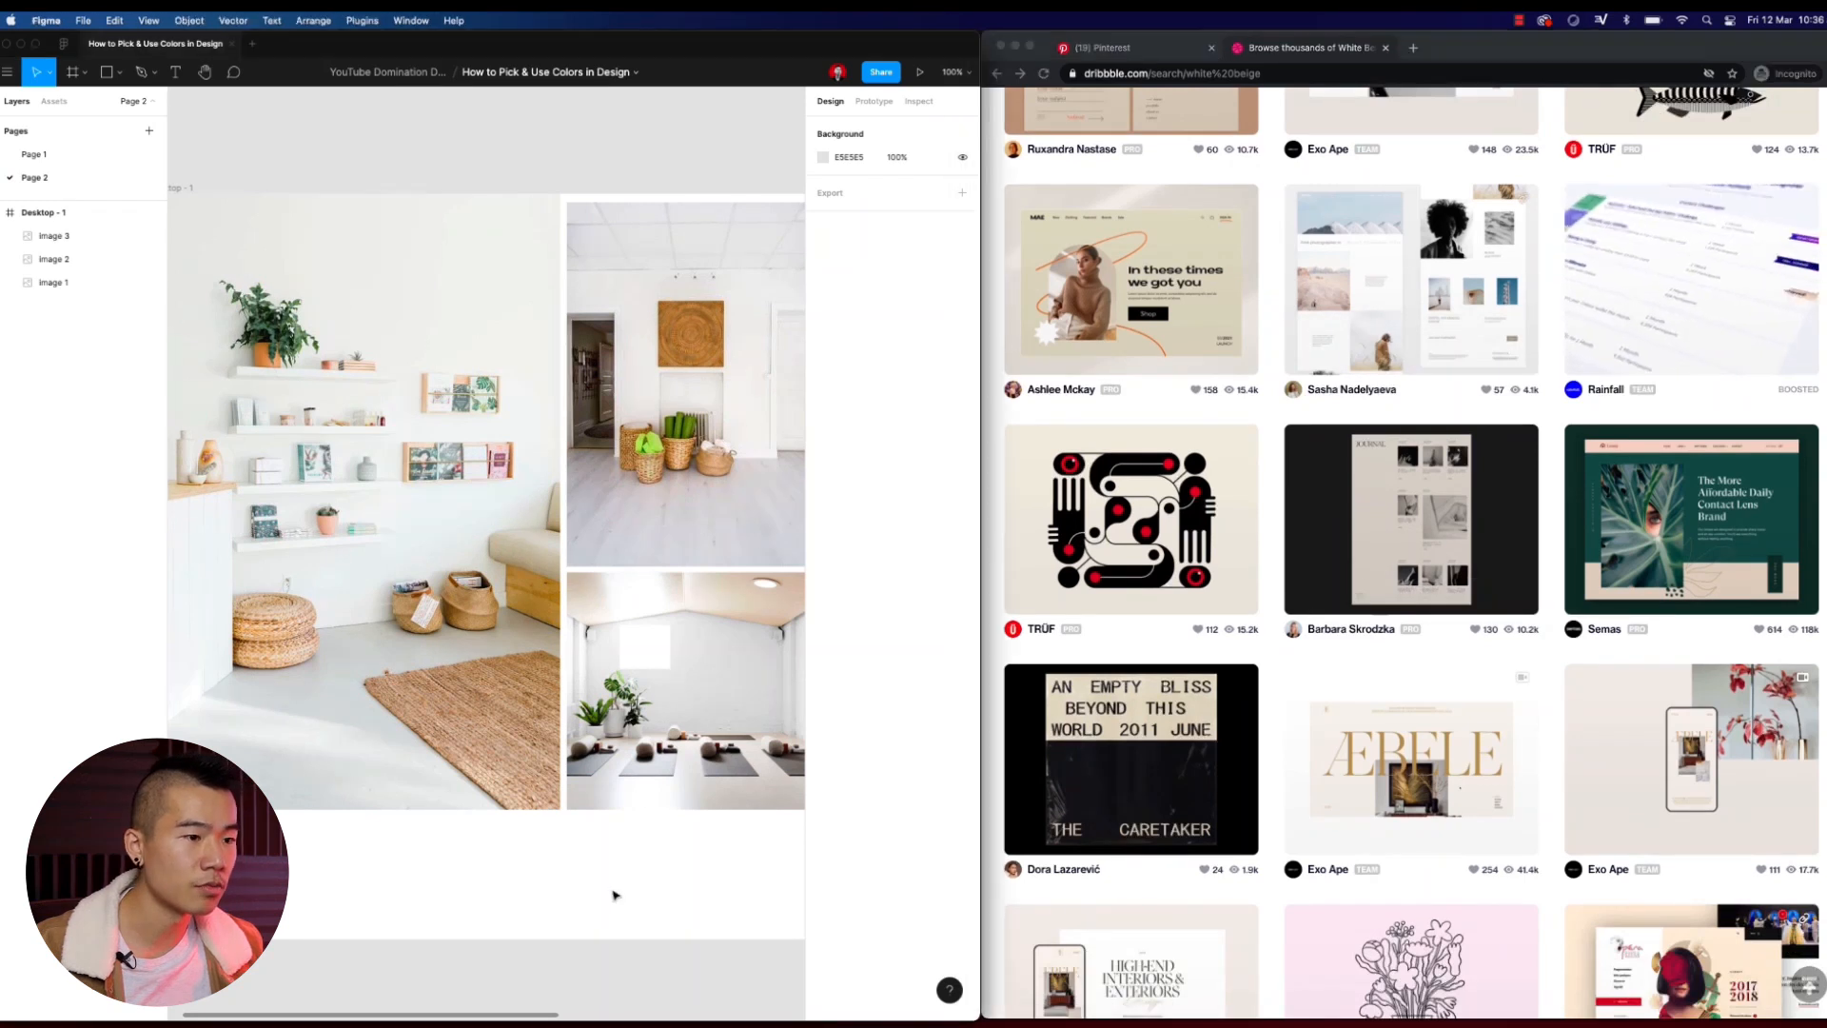
pyautogui.hscroll(3, 616, 895)
pyautogui.scroll(-3, 1610, 588)
pyautogui.scroll(-2, 1610, 588)
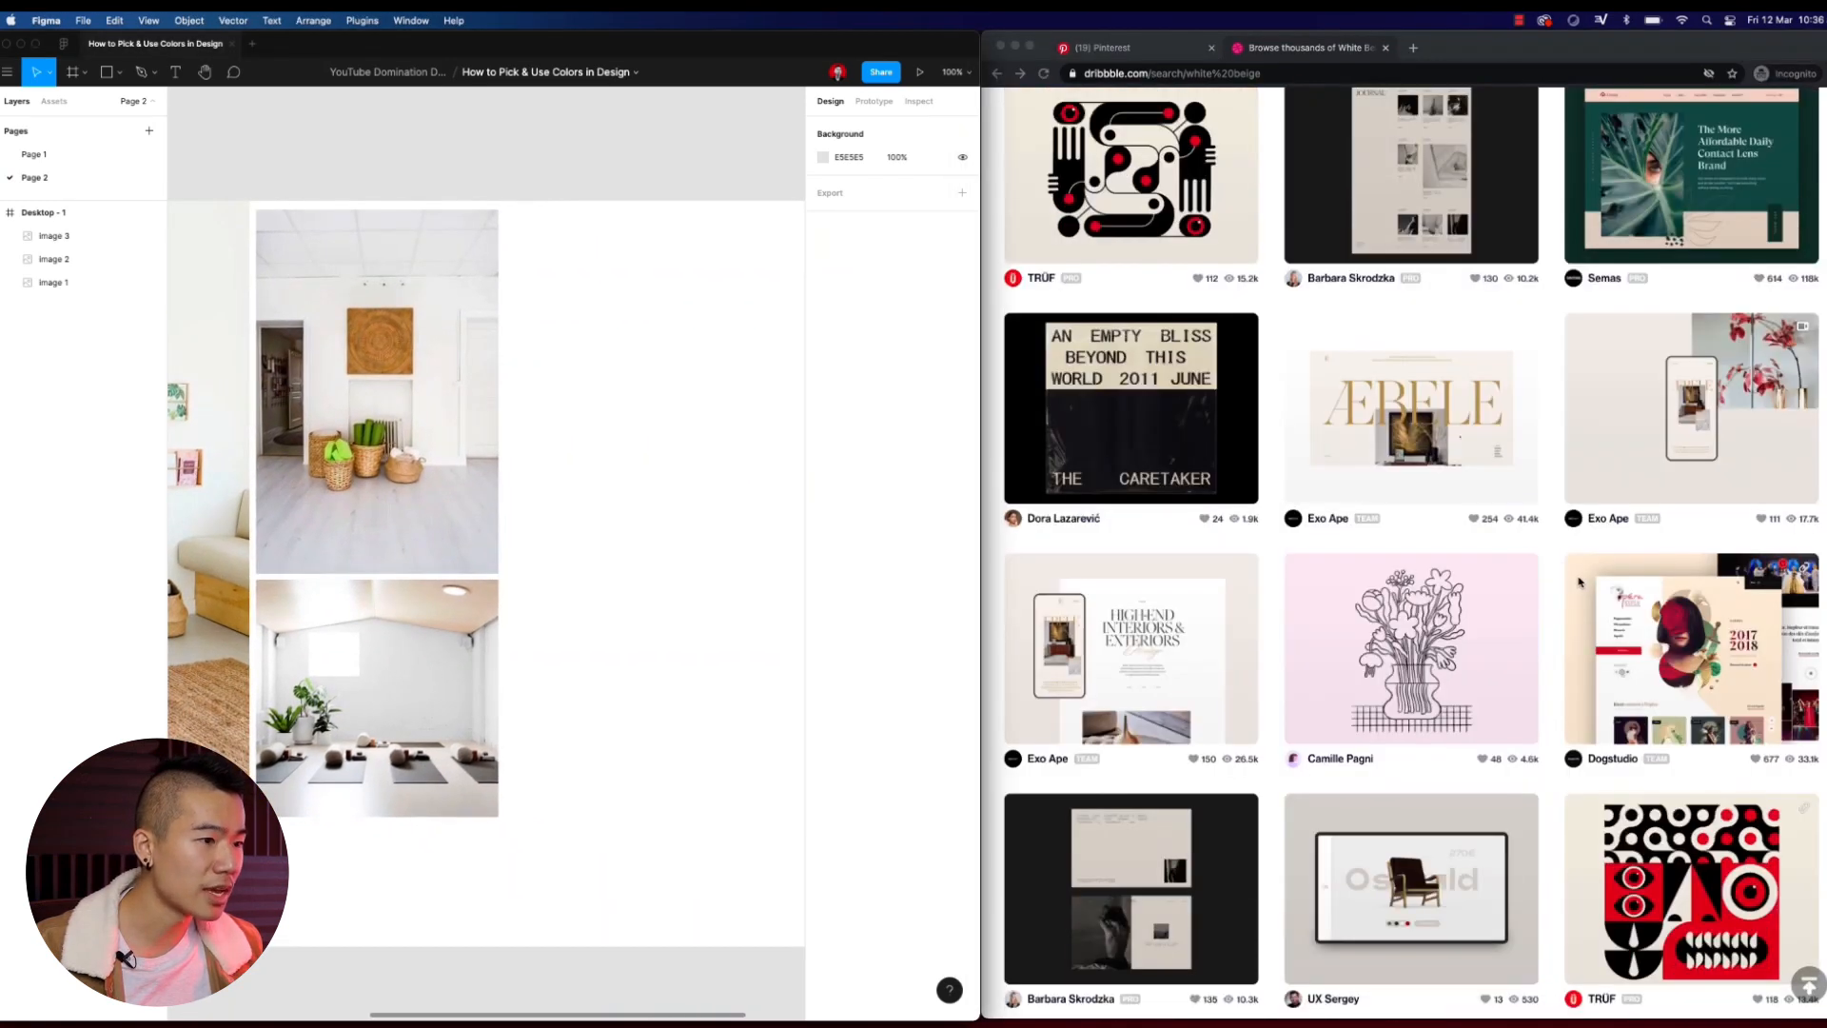
pyautogui.click(1186, 648)
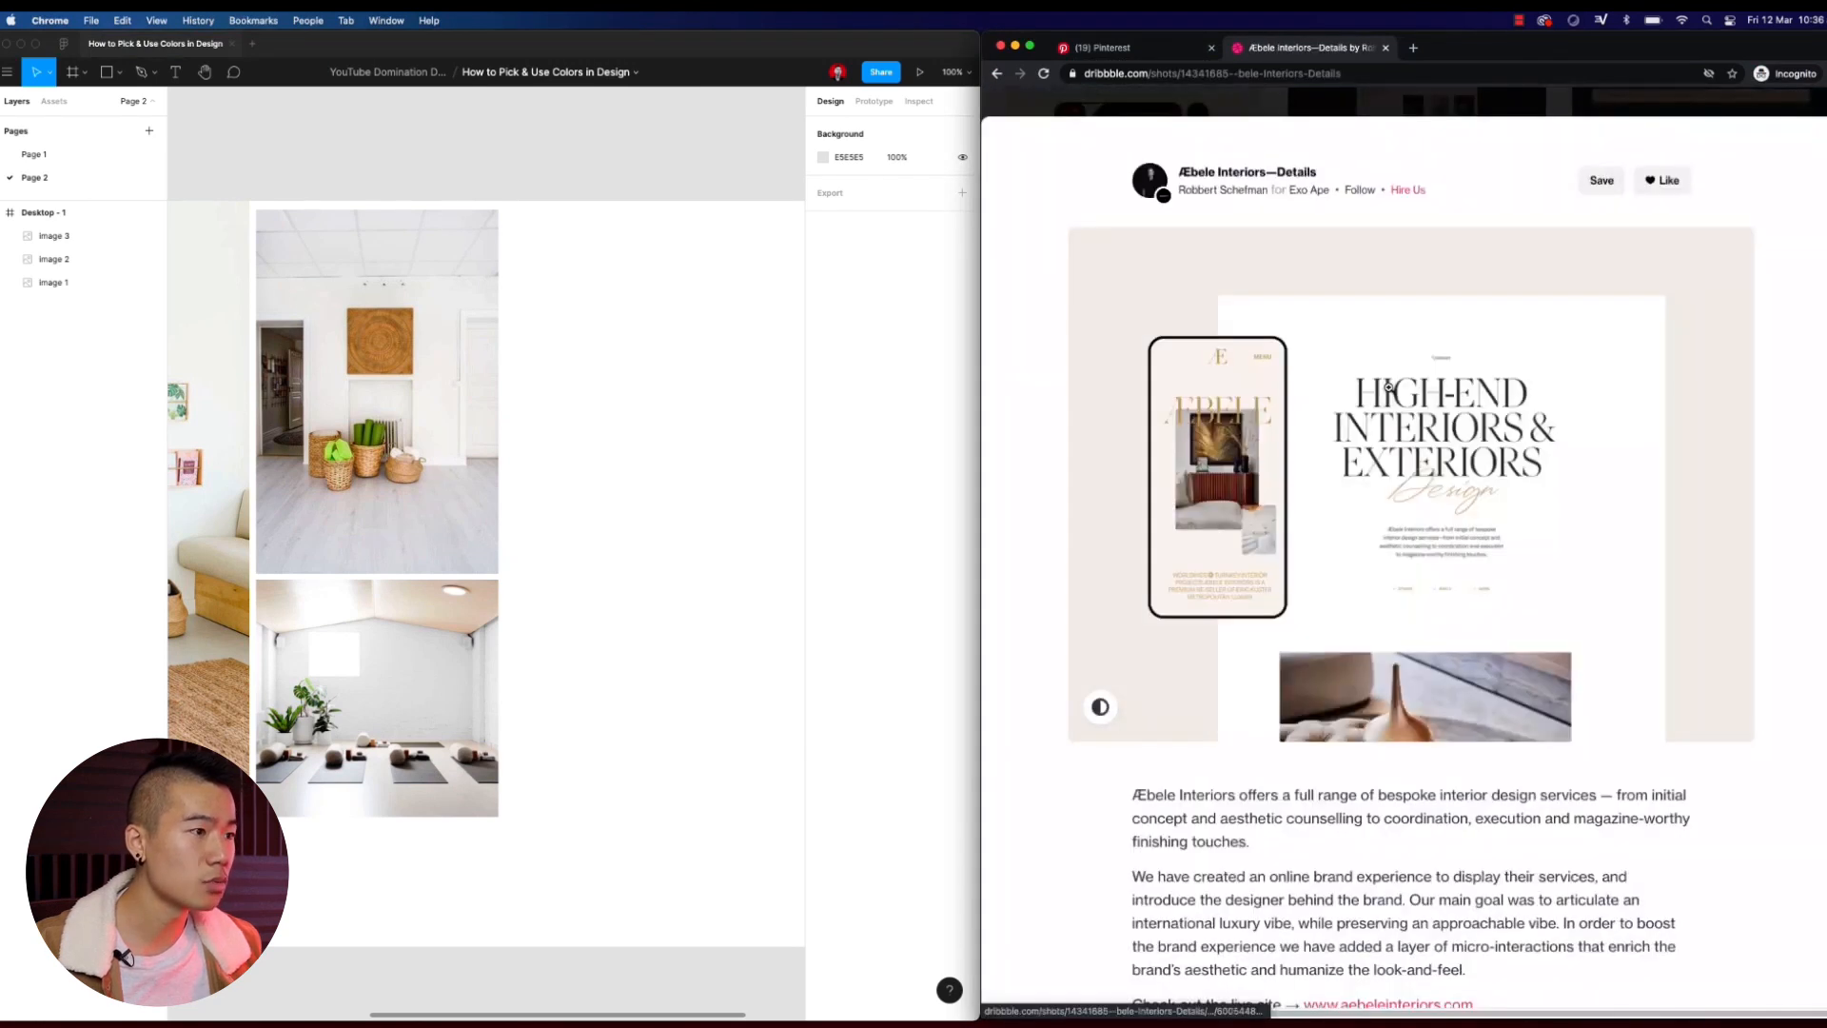
# Step: Copy the Æbele Interiors shot image and paste it into the Desktop - 1 frame in Figma
pyautogui.rightClick(1372, 405)
pyautogui.click(1405, 538)
pyautogui.click(627, 206)
pyautogui.press('super+v')
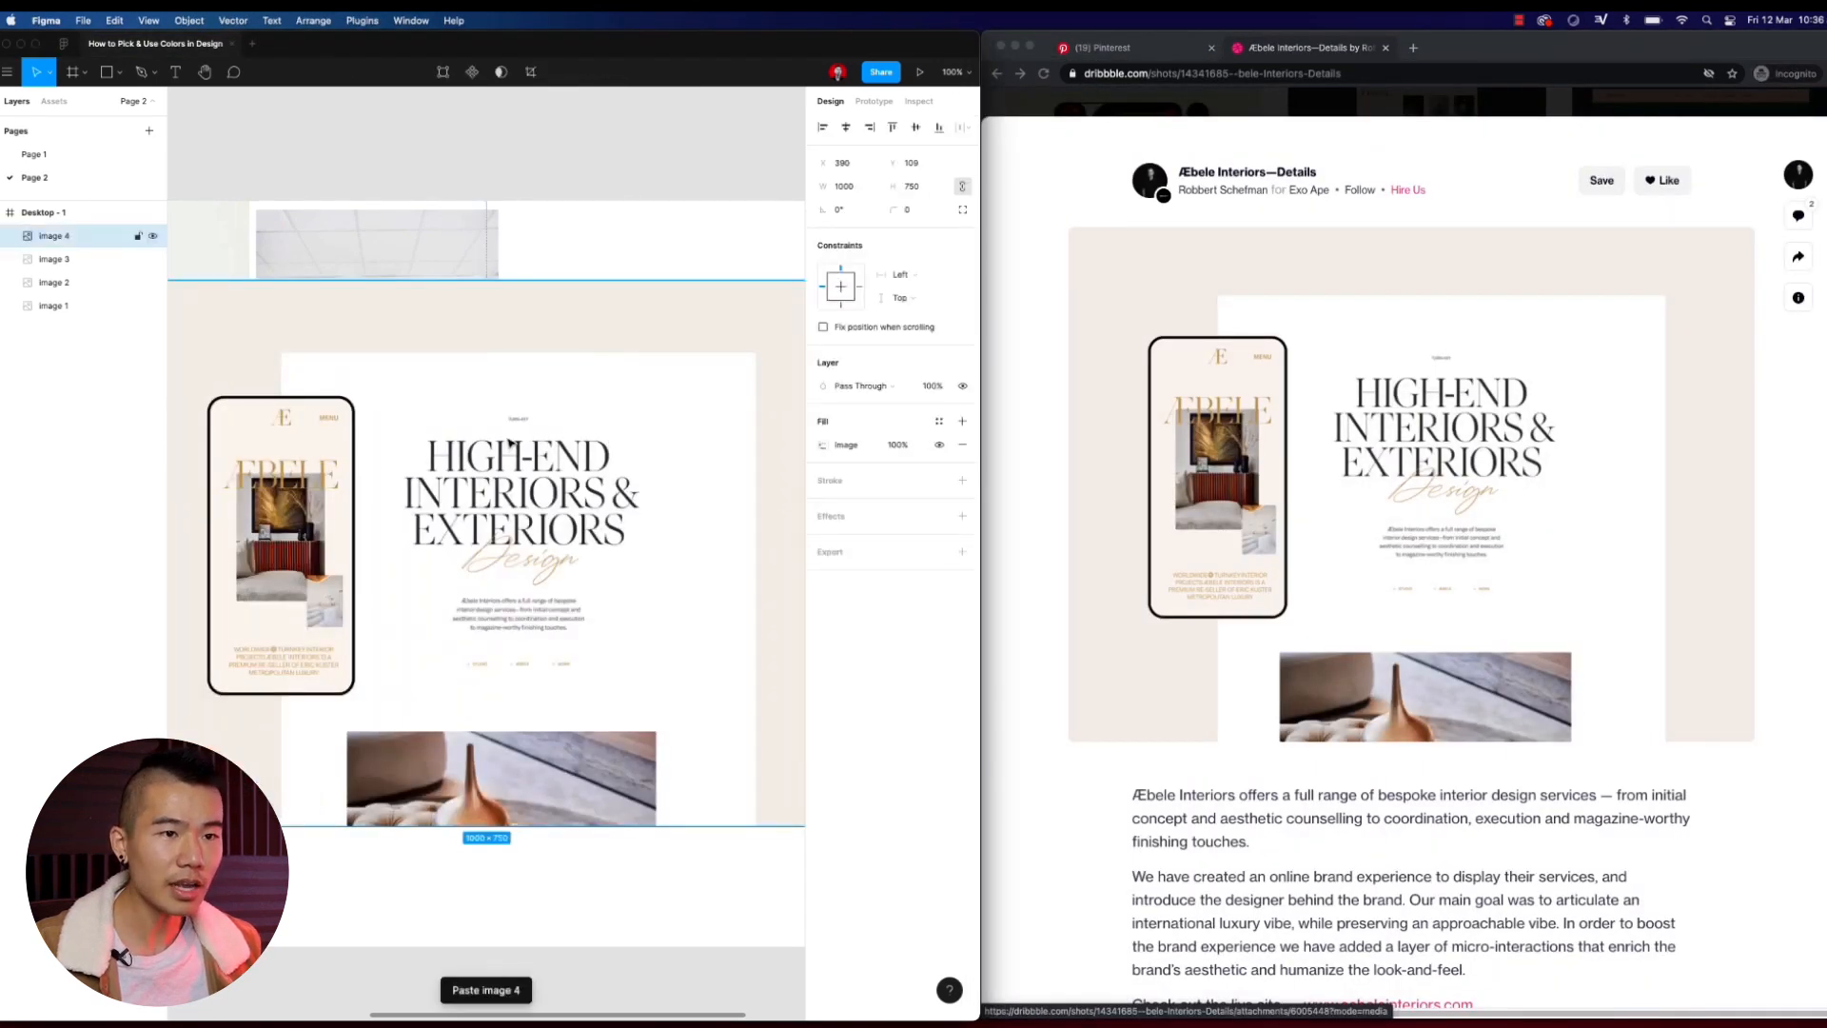
# Step: Scale the pasted Æbele image to about 513 × 384 and place it beside the basket hallway photo, aligned near the frame's upper edge
pyautogui.moveTo(243, 215); pyautogui.dragTo(559, 374)
pyautogui.moveTo(515, 494); pyautogui.dragTo(575, 330)
pyautogui.hscroll(3, 704, 447)
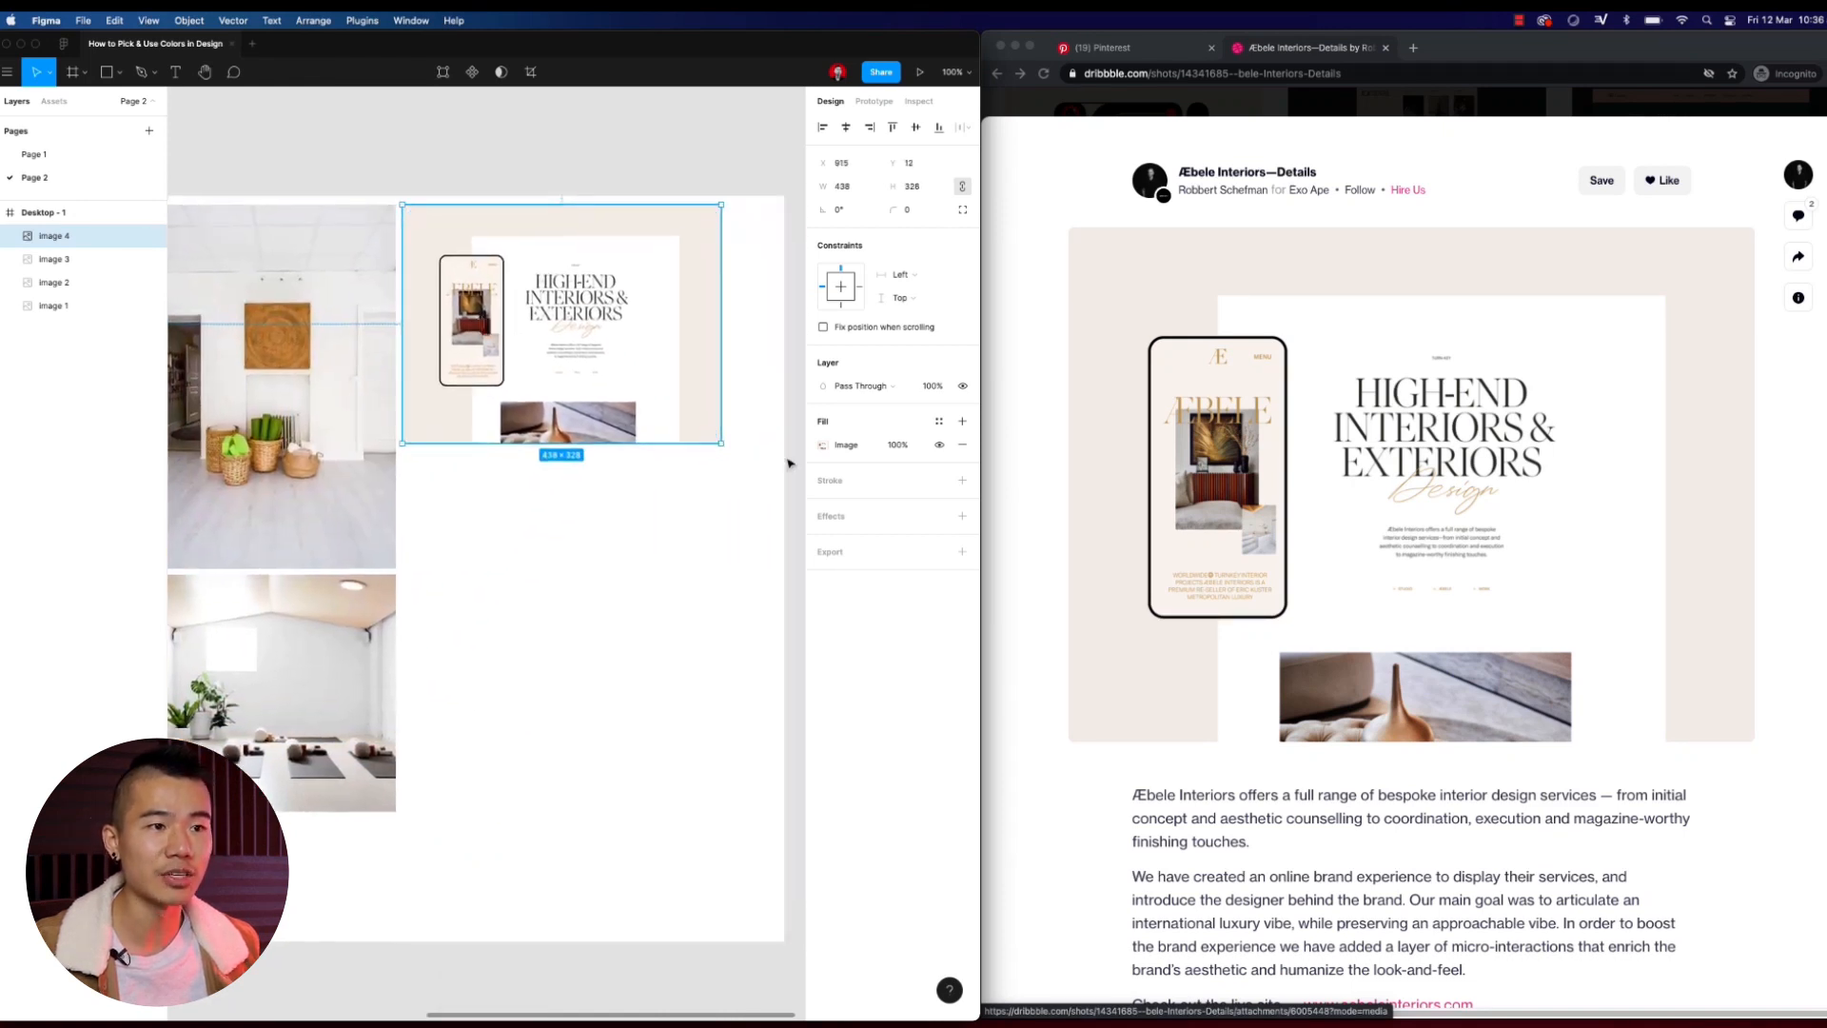
pyautogui.moveTo(723, 444); pyautogui.dragTo(773, 484)
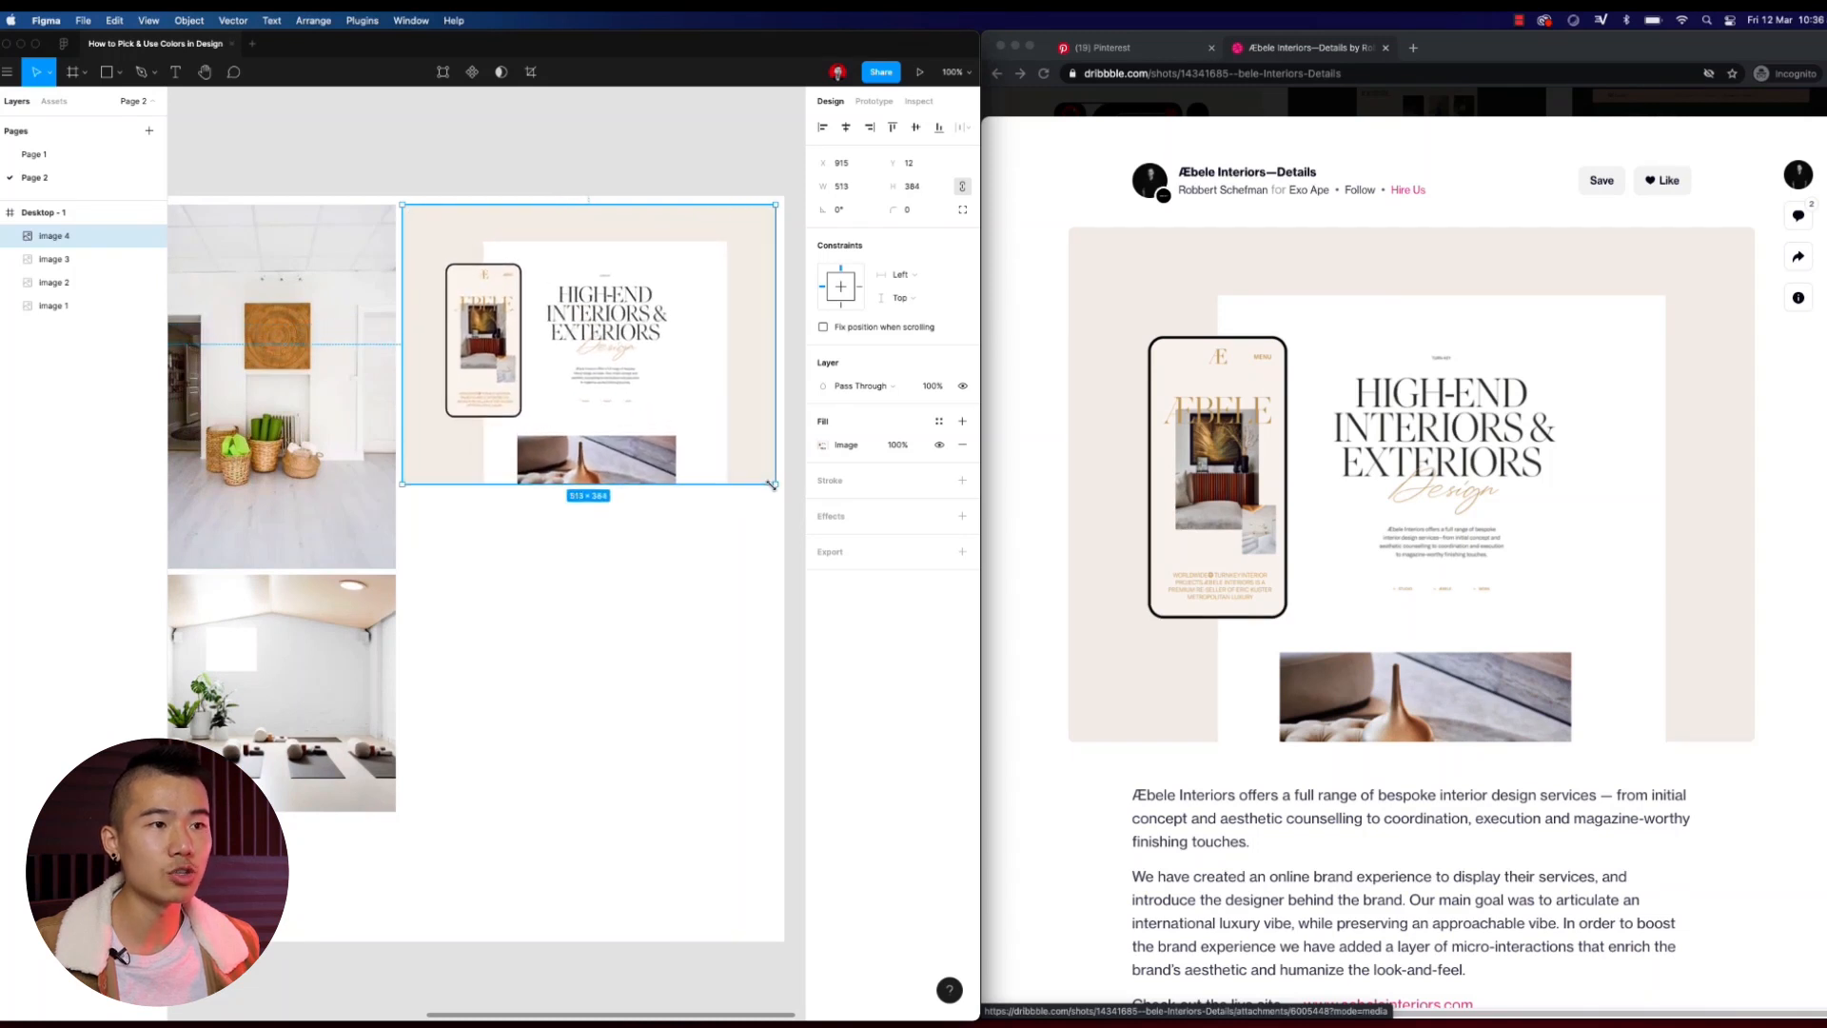
pyautogui.click(596, 575)
pyautogui.hscroll(-5, 667, 569)
pyautogui.hscroll(2, 649, 567)
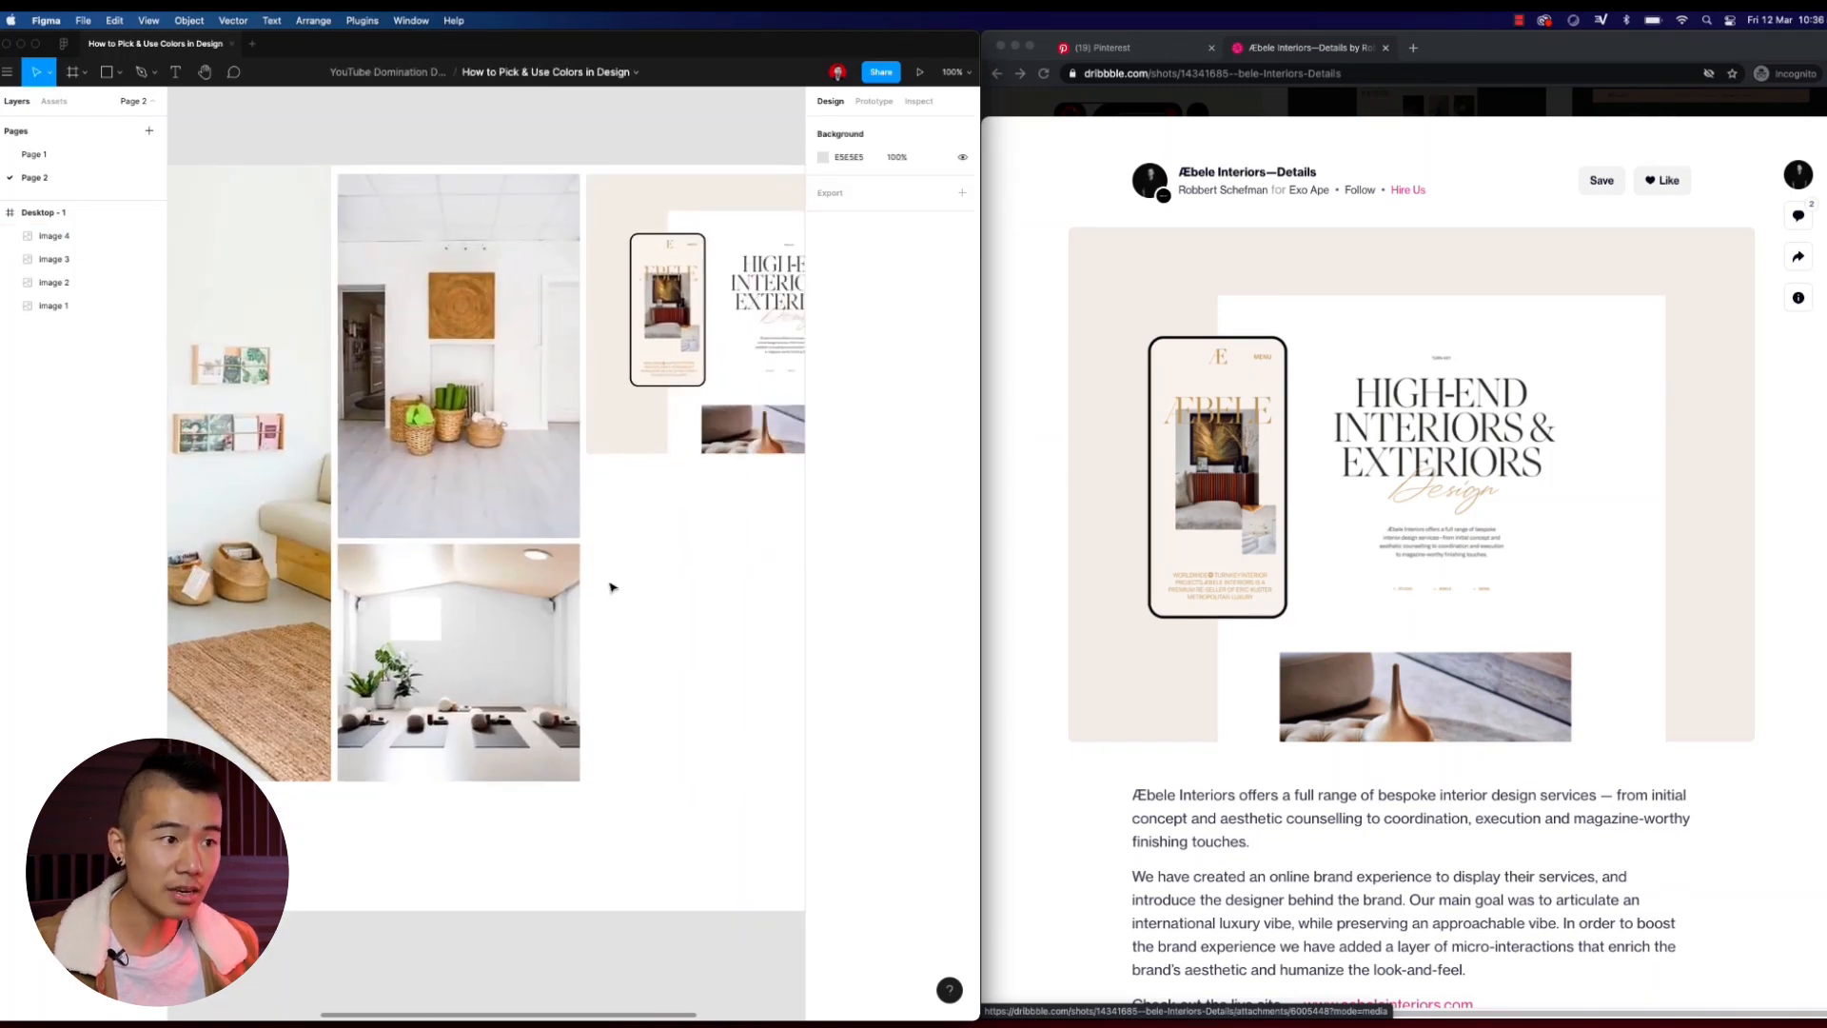
pyautogui.scroll(-1, 1033, 481)
# Step: Return to the white beige results on Dribbble and look further for matching beige interface designs
pyautogui.click(1040, 371)
pyautogui.click(996, 108)
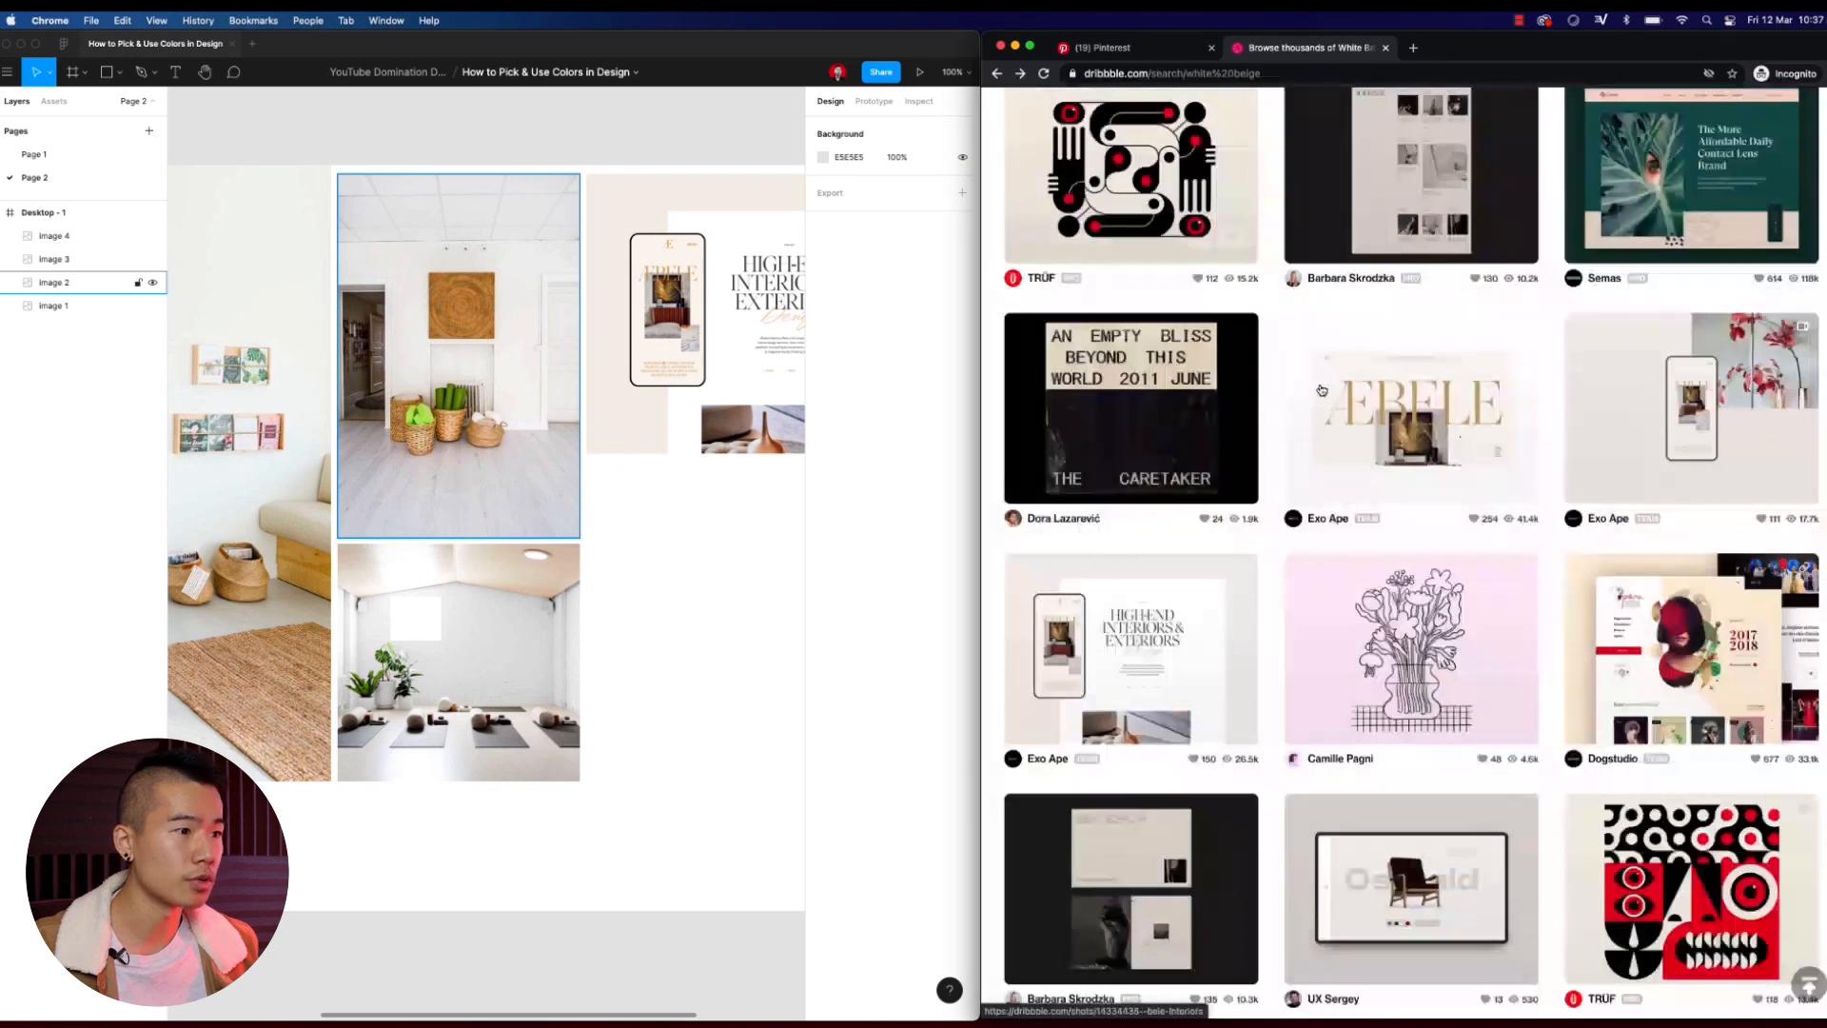
pyautogui.scroll(-3, 1323, 421)
pyautogui.scroll(-10, 1324, 421)
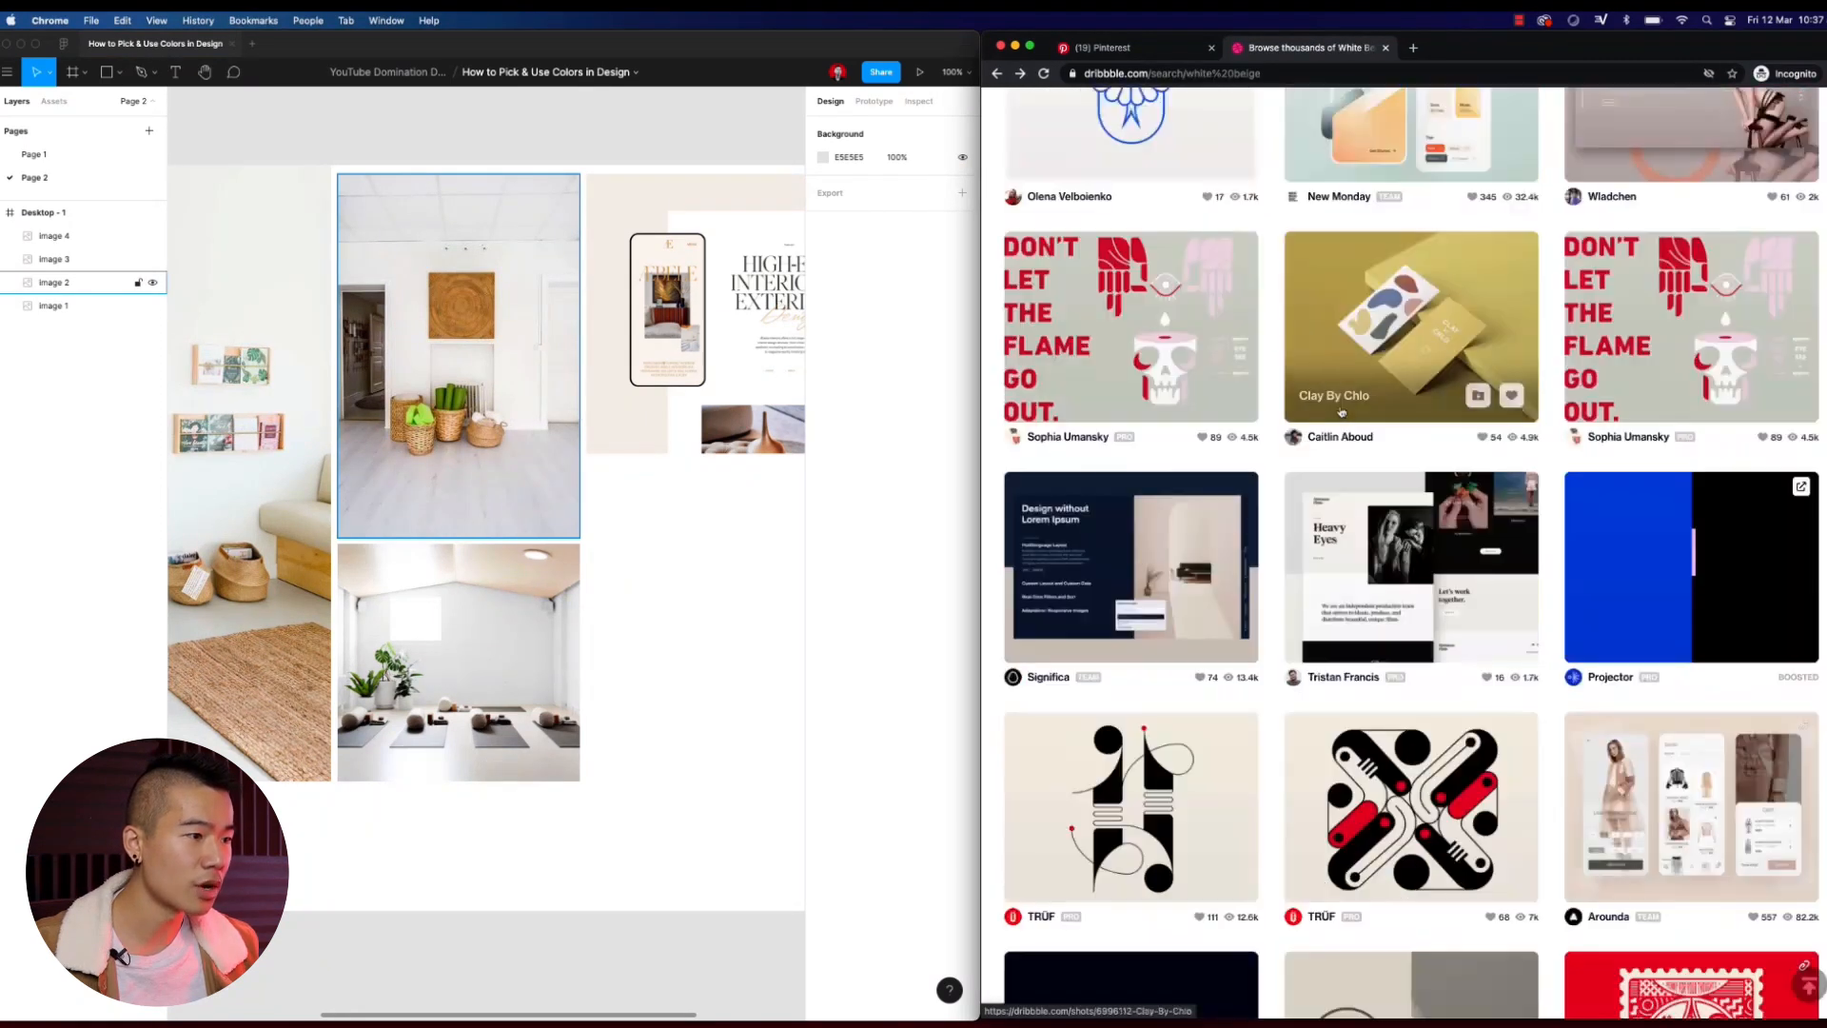
pyautogui.scroll(-3, 1341, 409)
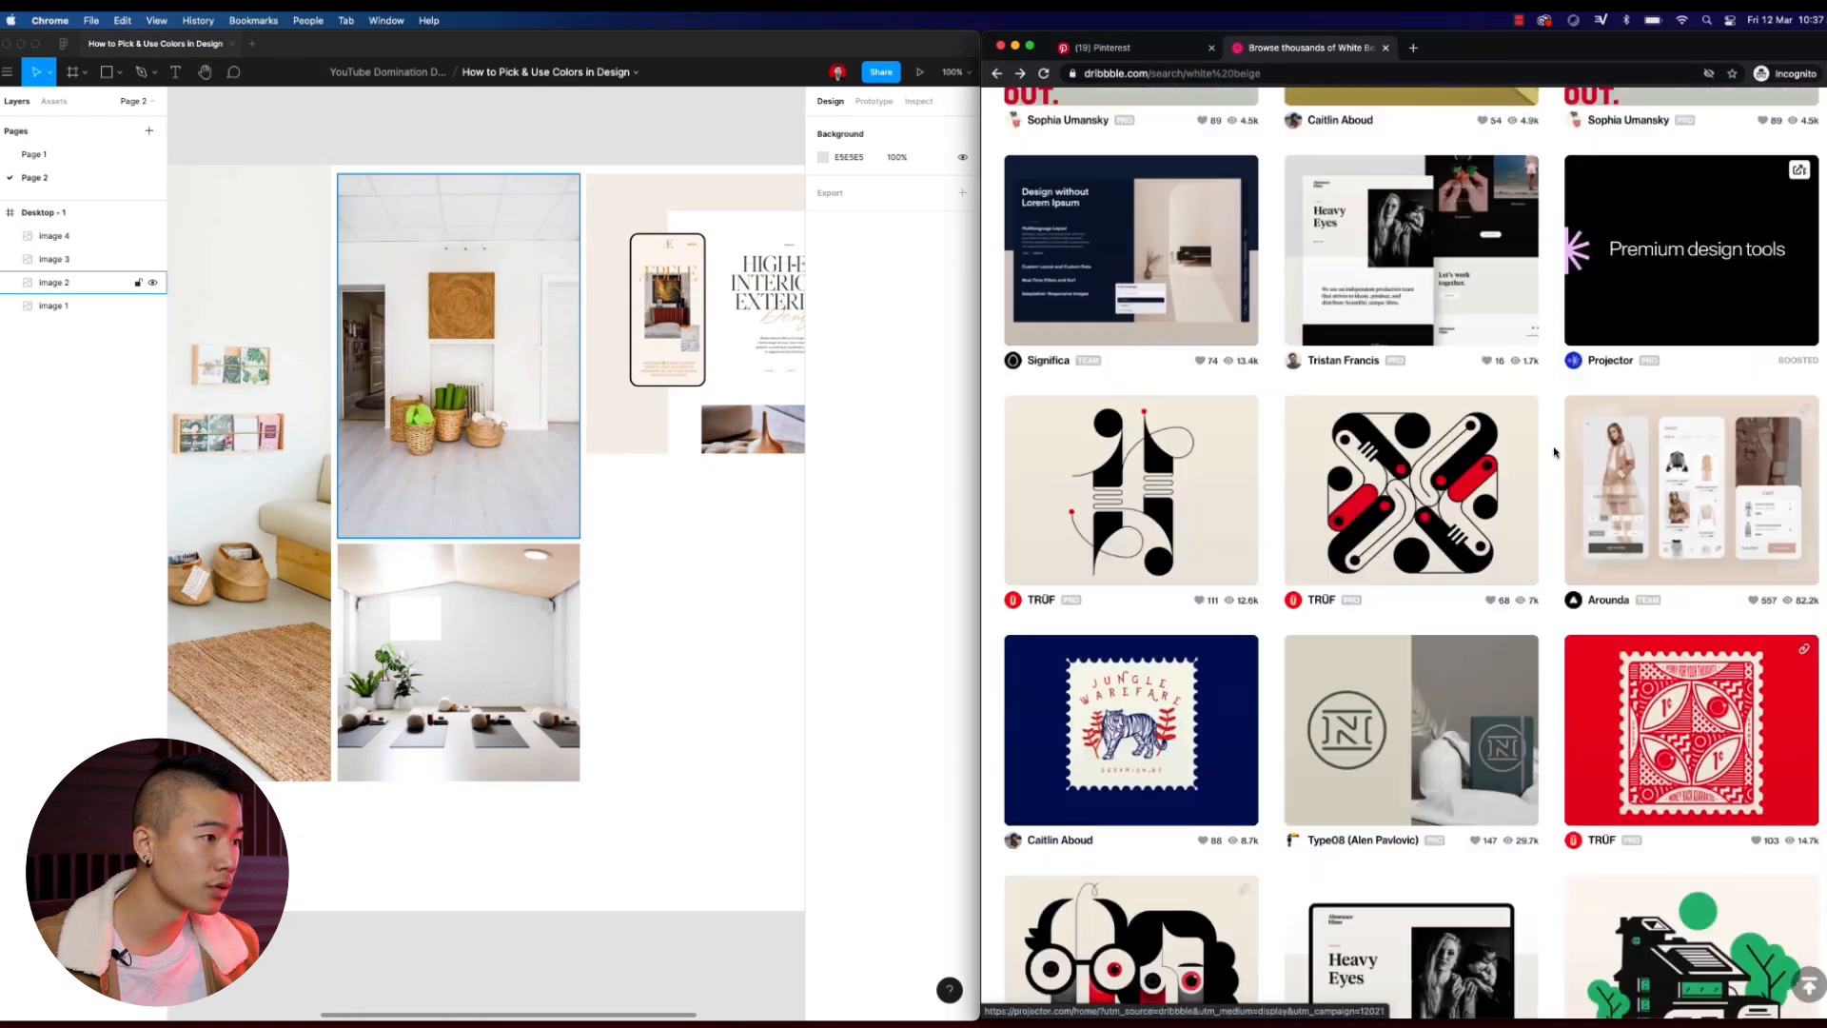
pyautogui.scroll(-2, 1673, 490)
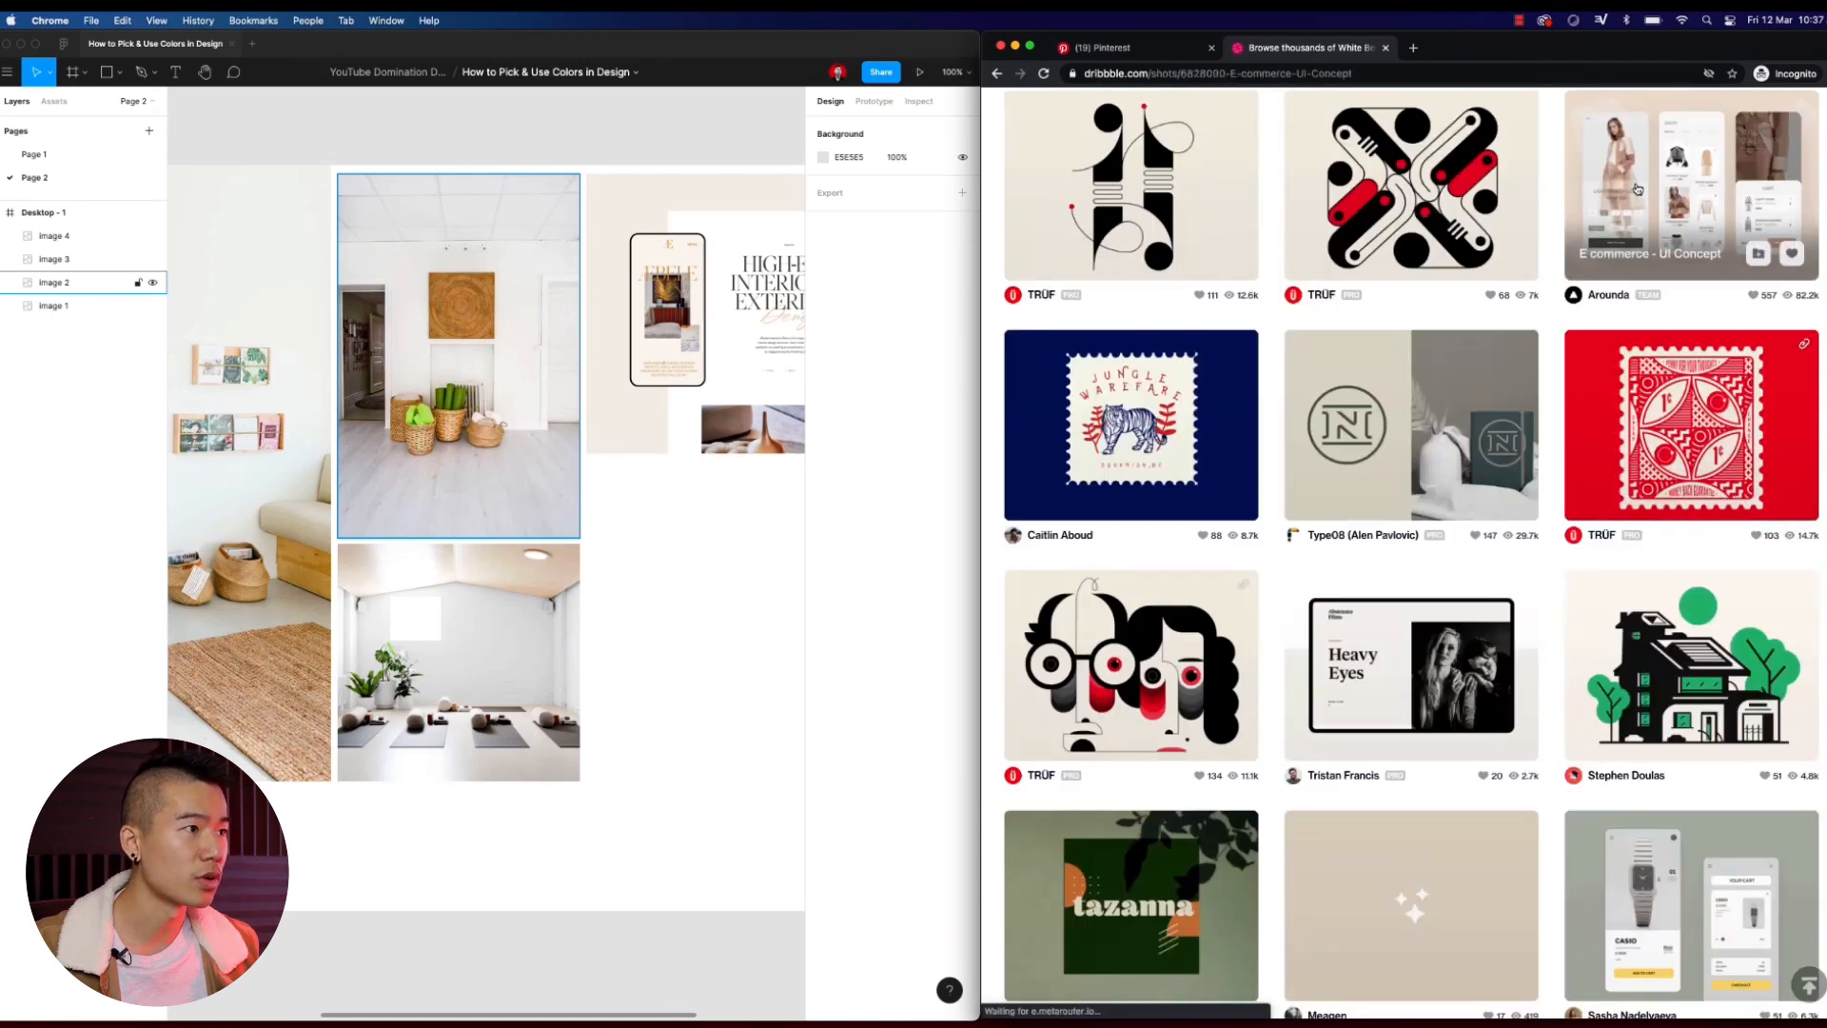
# Step: Open the "E commerce - UI Concept" shot on Dribbble, copy its image and paste it into the Desktop - 1 frame in Figma
pyautogui.click(1586, 255)
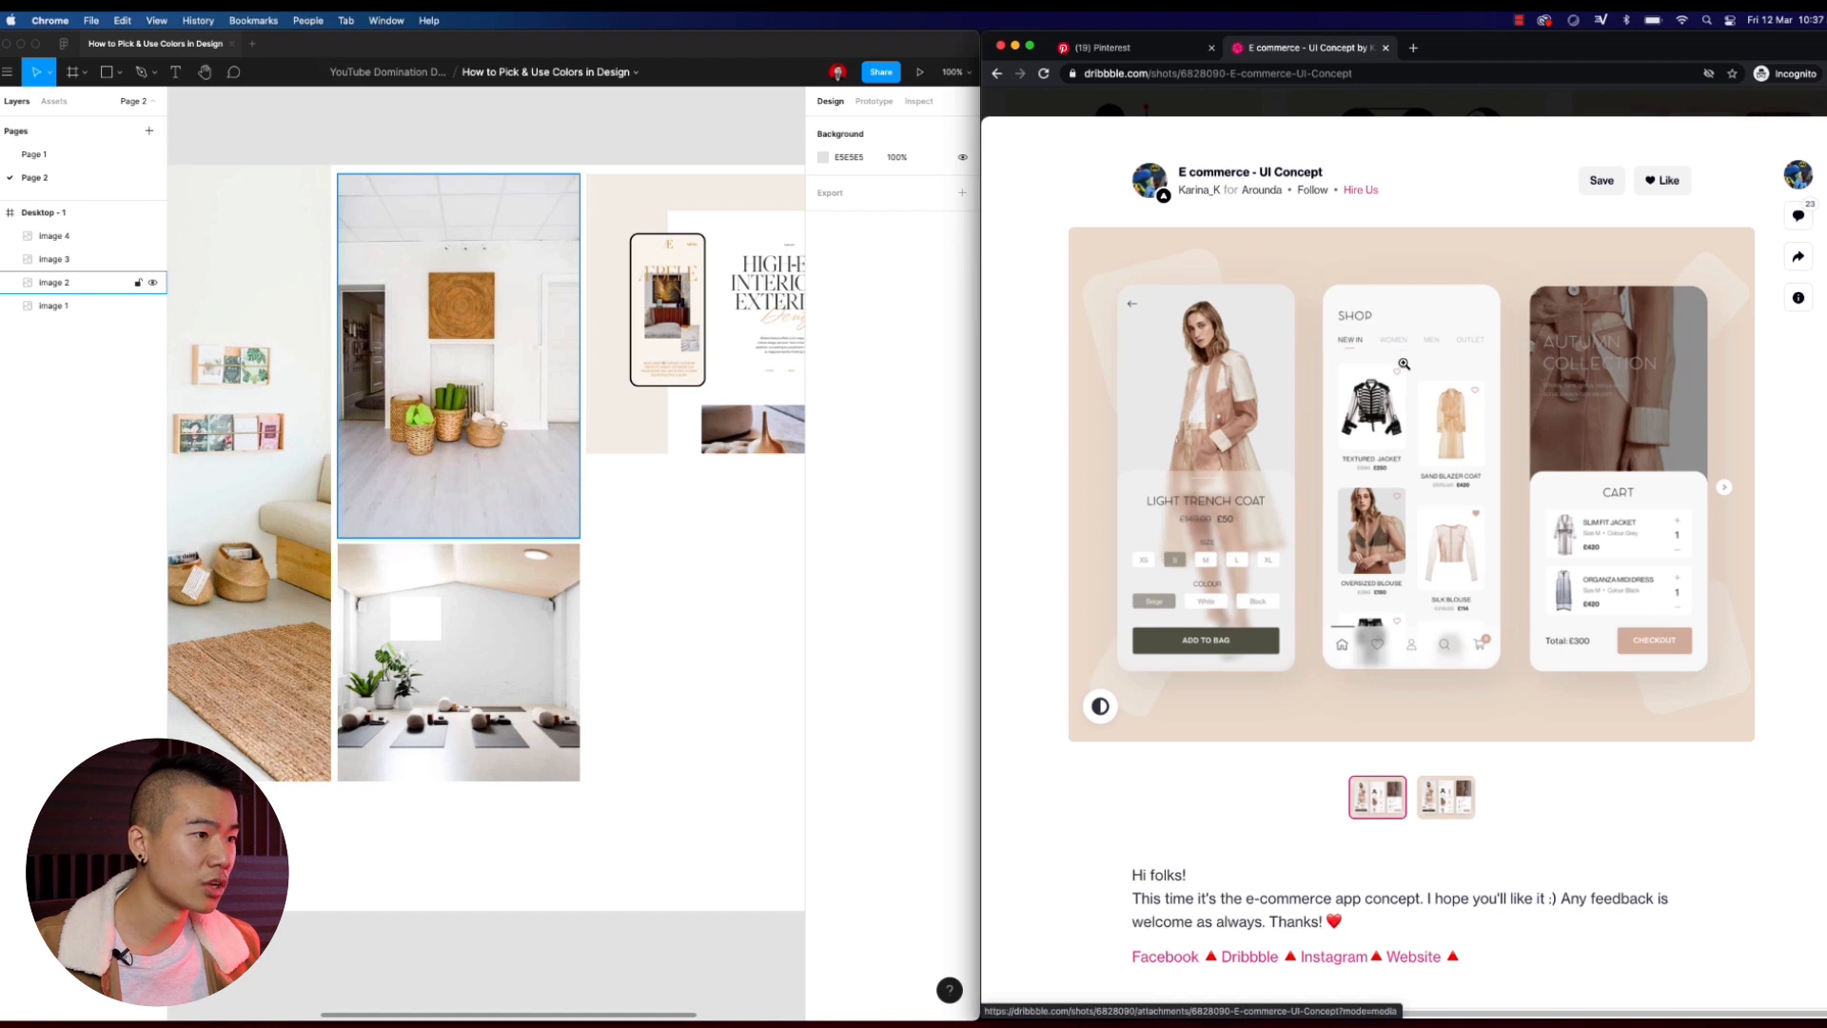
pyautogui.rightClick(1357, 491)
pyautogui.click(1398, 619)
pyautogui.click(681, 566)
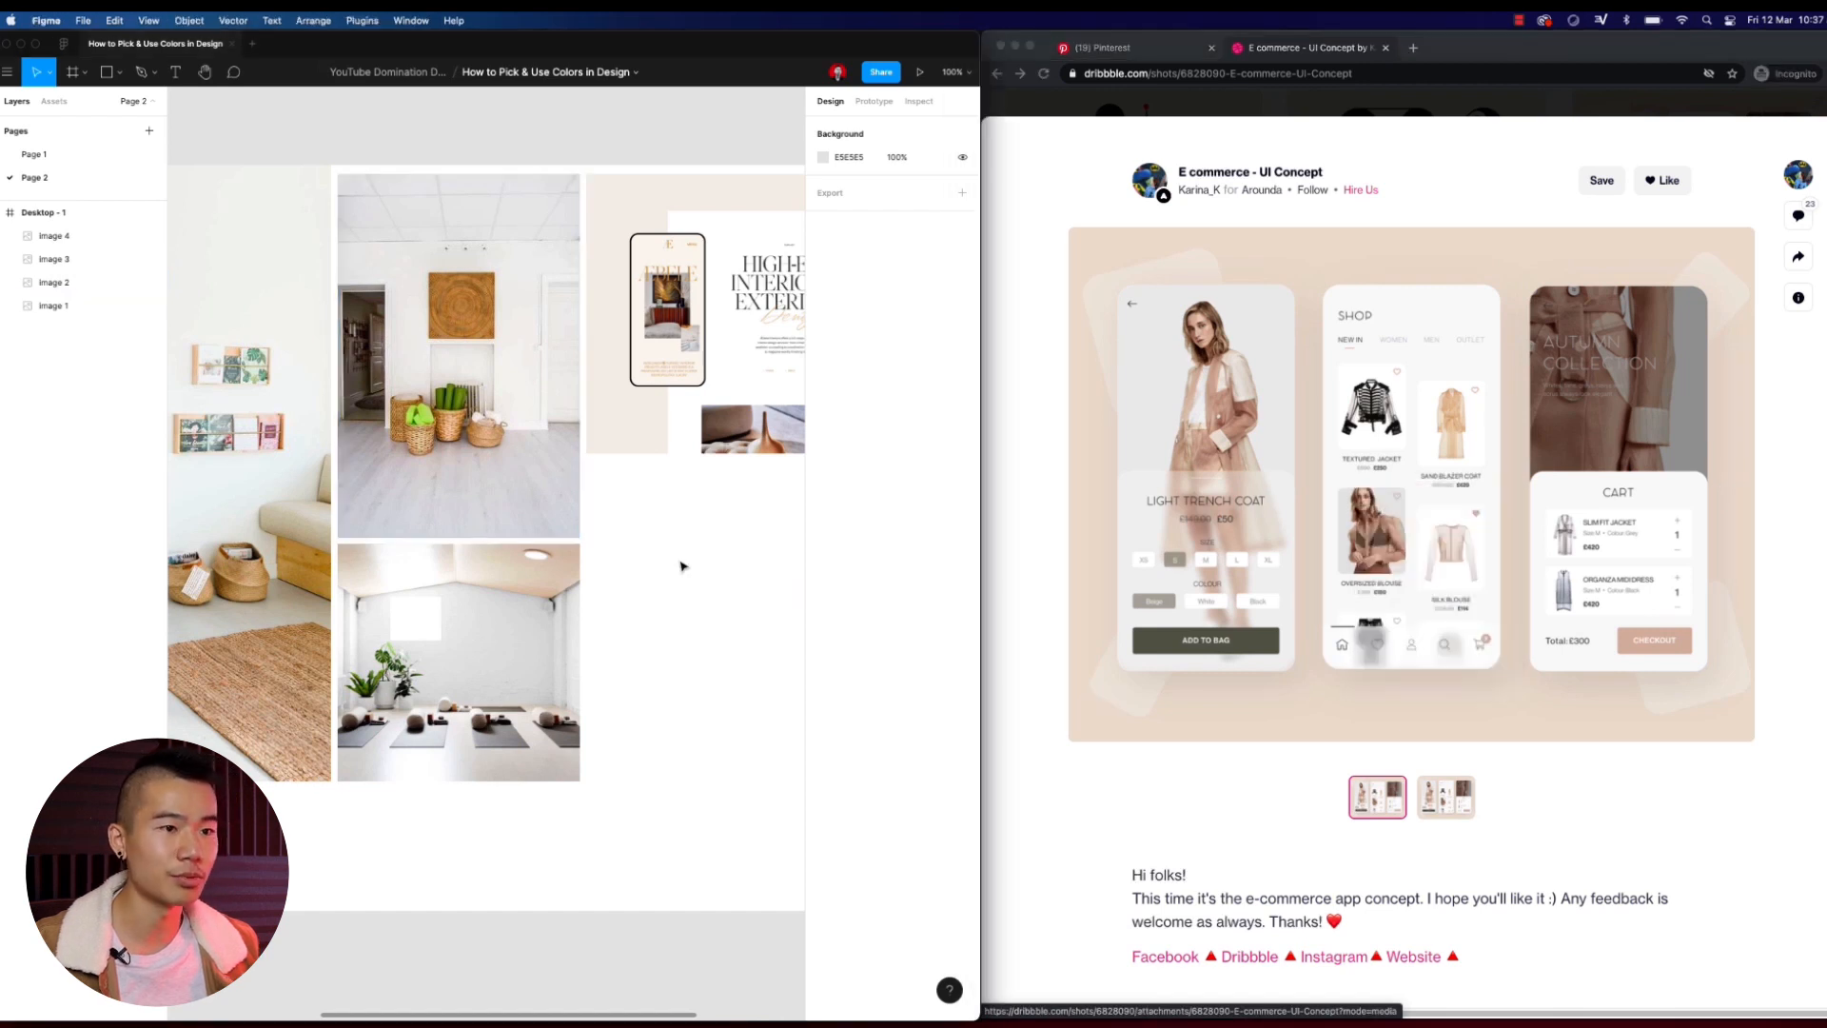
pyautogui.press('super+v')
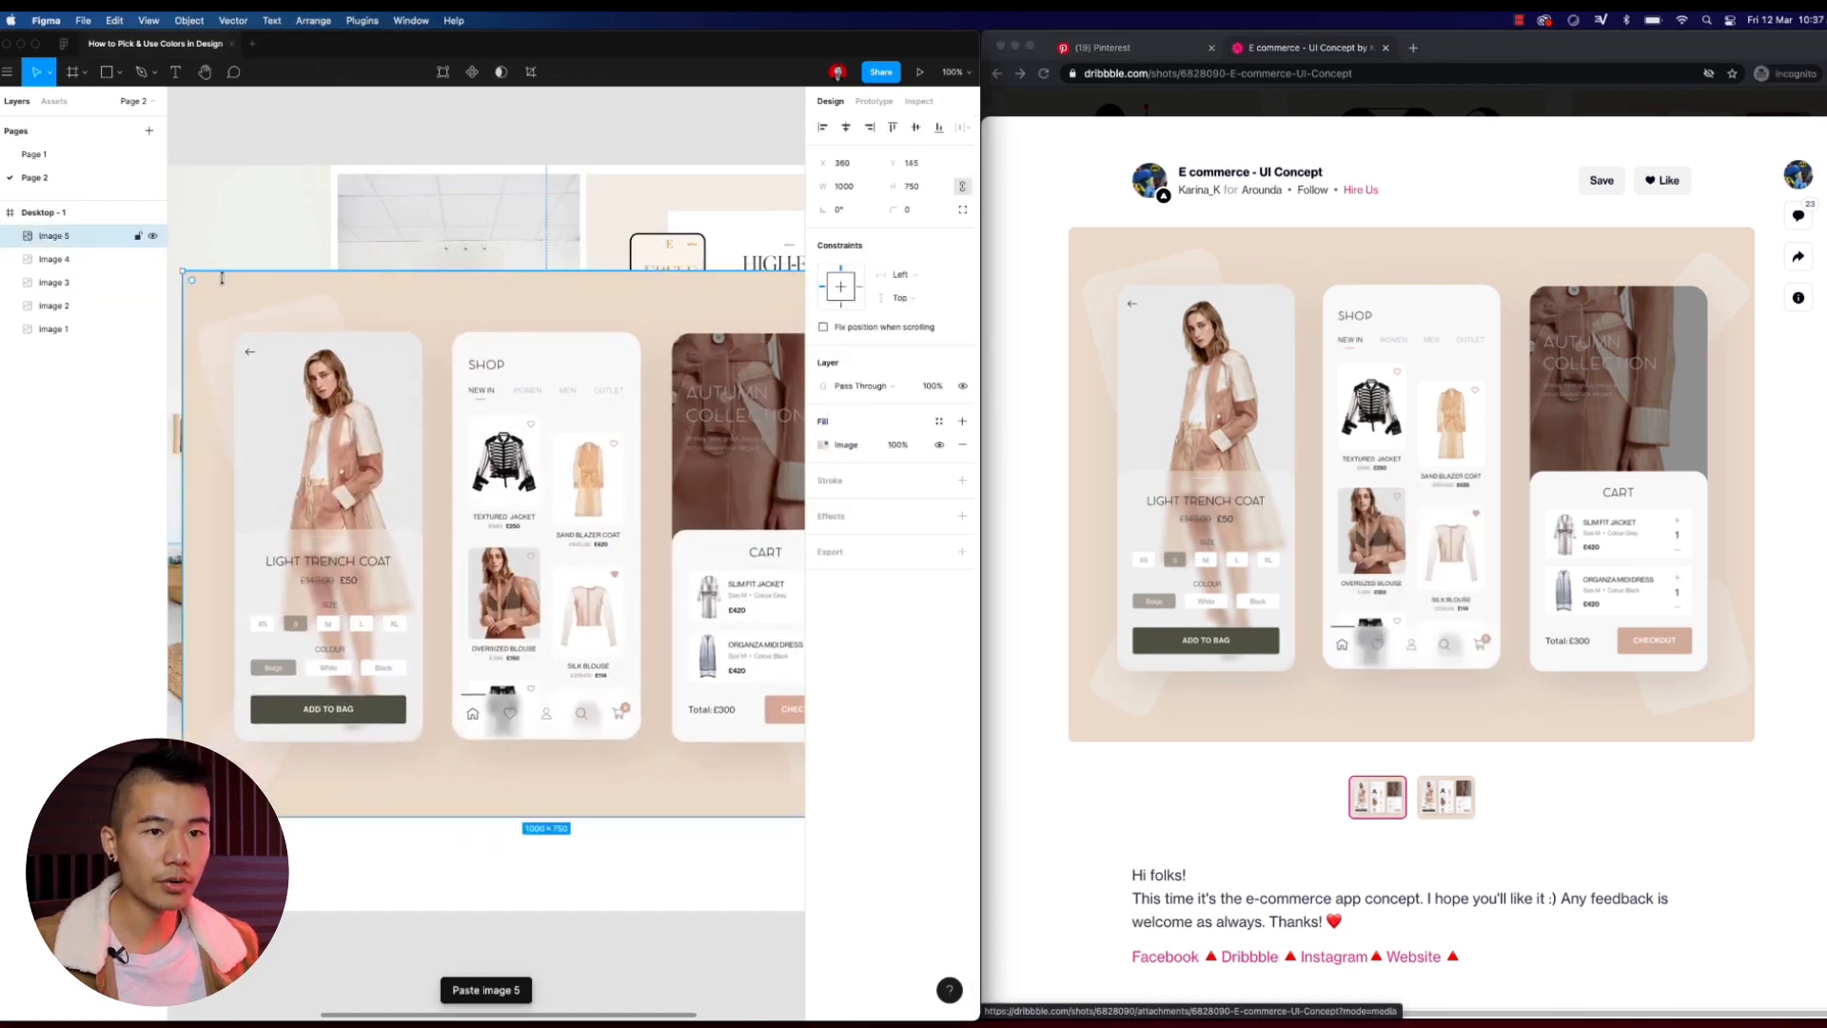
# Step: Scale the pasted e-commerce image to about 513 × 386 and place it directly beneath the Æbele image, matching its width
pyautogui.moveTo(182, 271); pyautogui.dragTo(362, 405)
pyautogui.hscroll(2, 414, 505)
pyautogui.moveTo(414, 504); pyautogui.dragTo(636, 559)
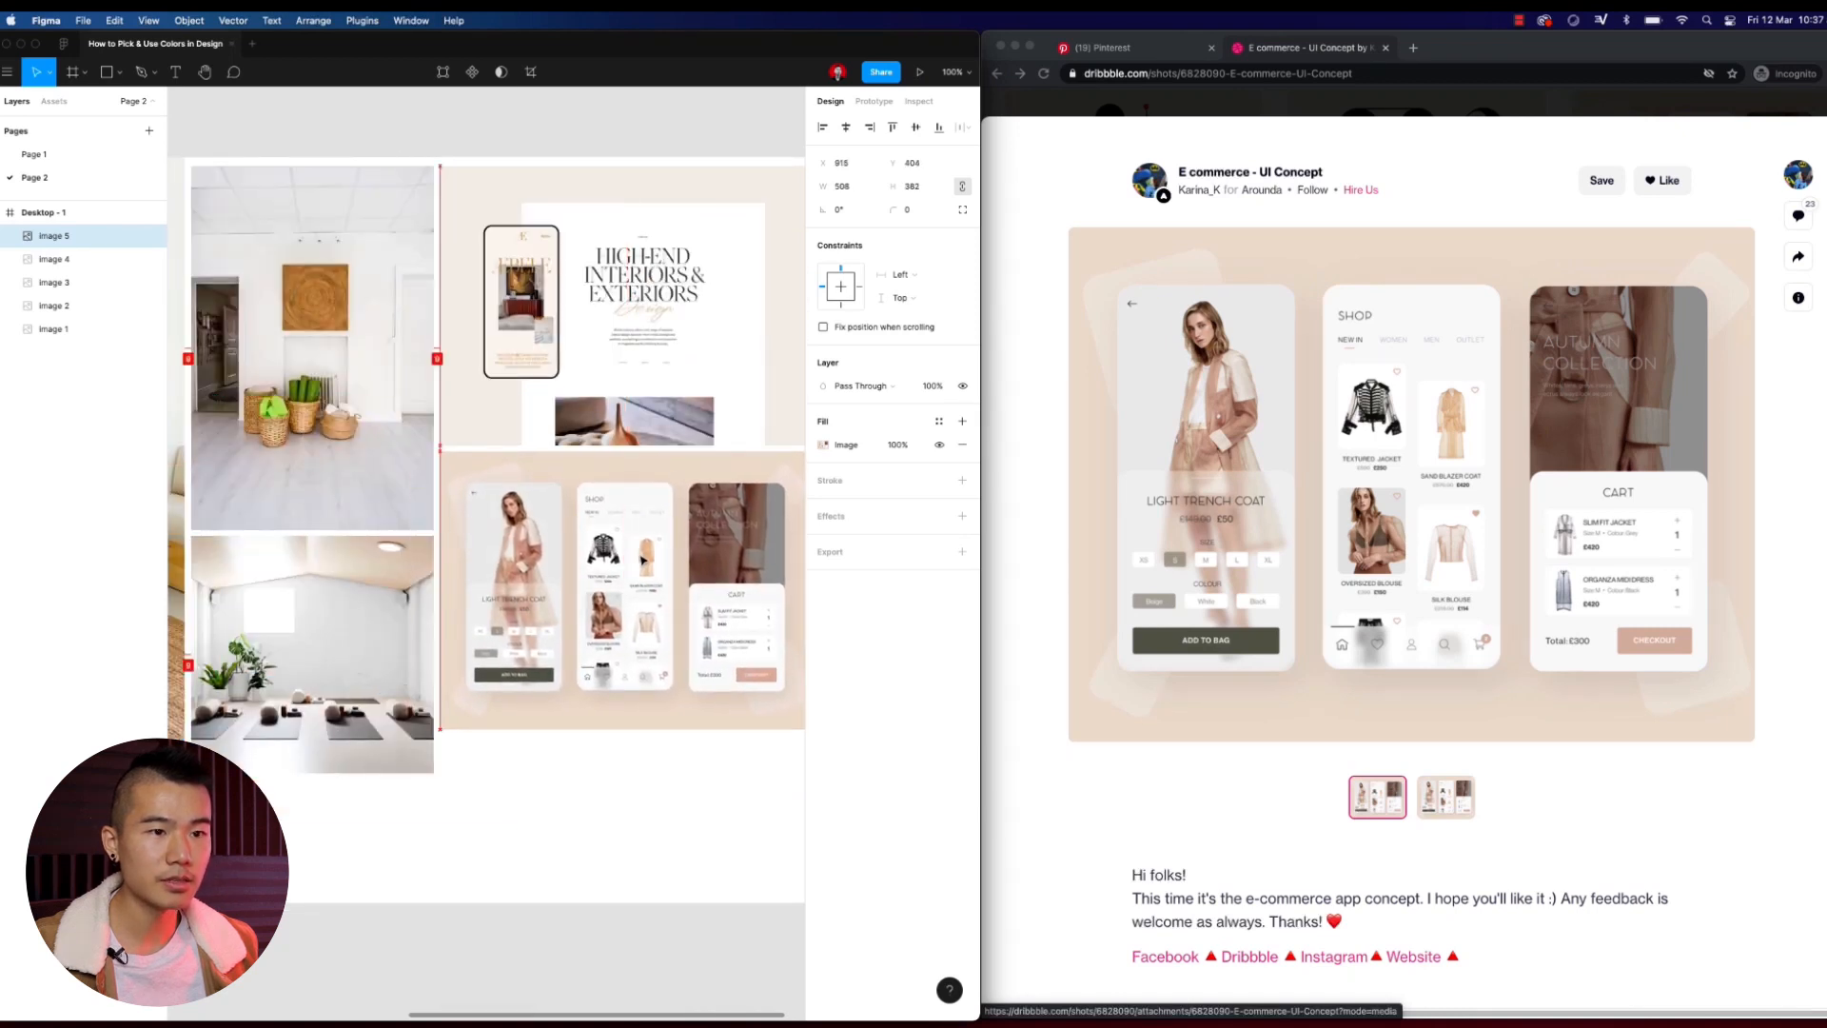
pyautogui.hscroll(3, 436, 514)
pyautogui.moveTo(588, 431); pyautogui.dragTo(539, 467)
pyautogui.hscroll(-5, 539, 467)
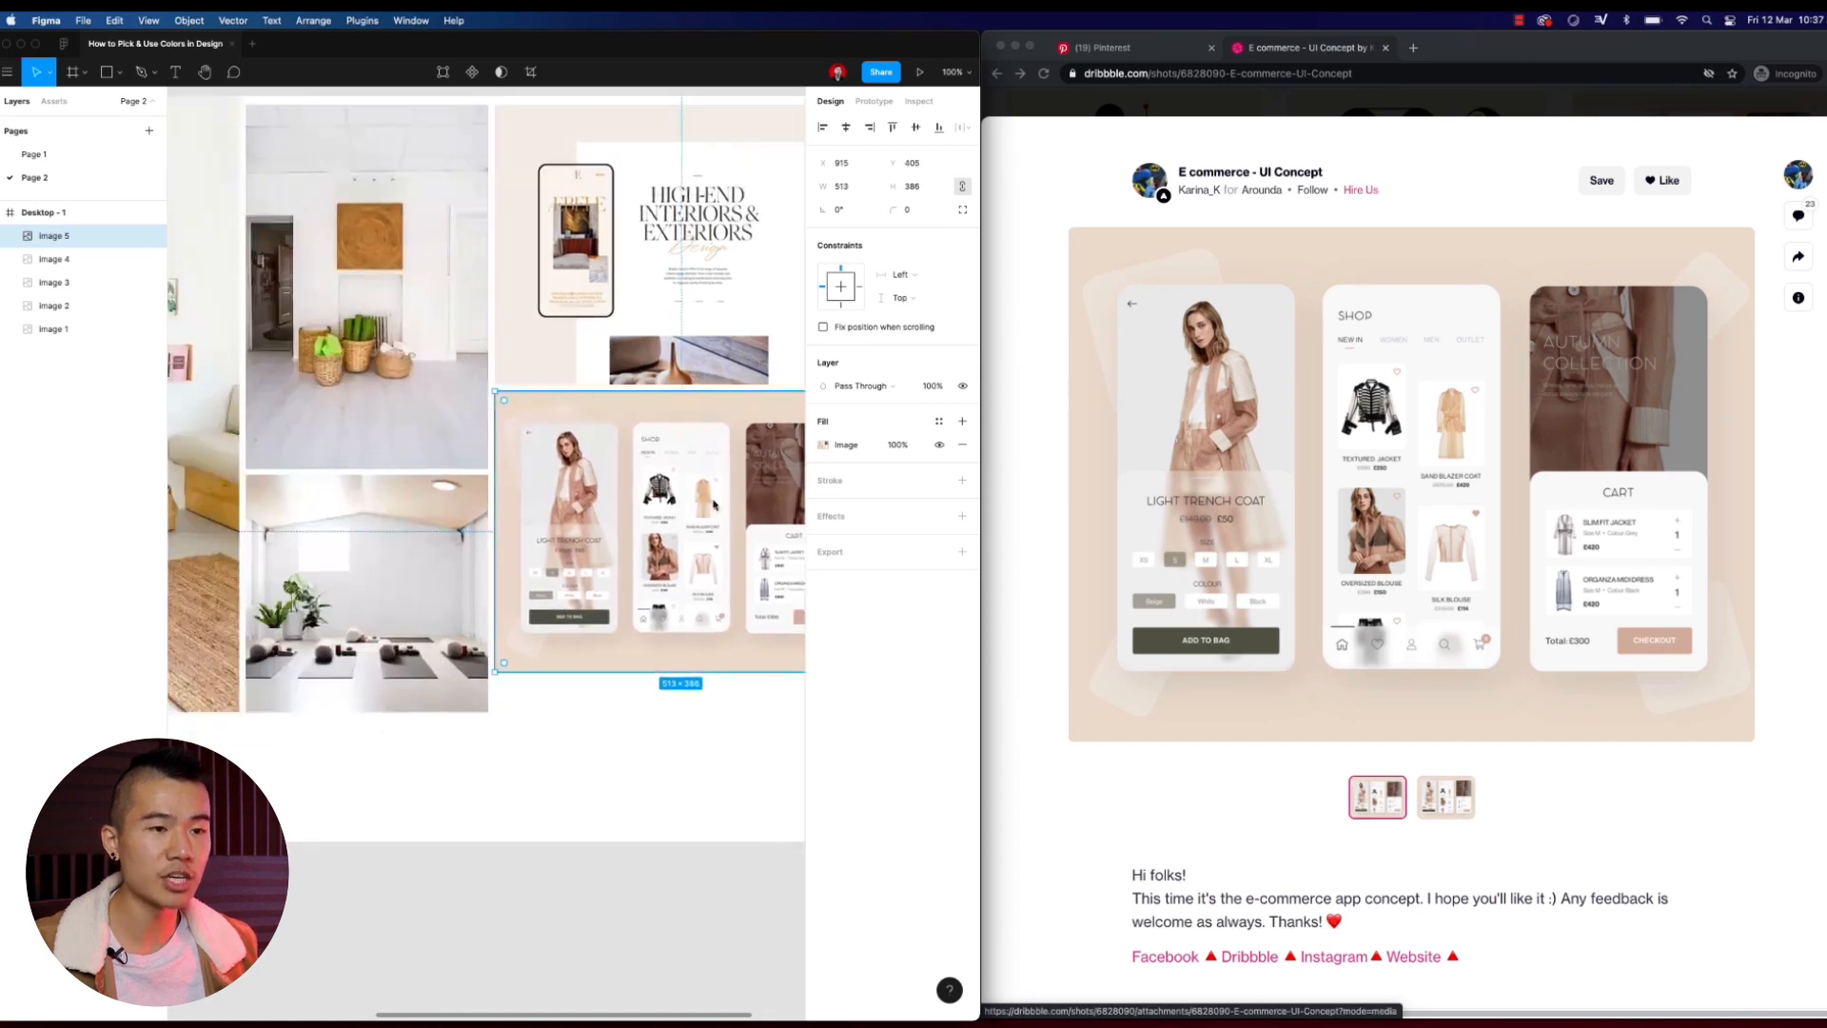
# Step: Expand the Figma window to the full screen width and bring the whole Desktop - 1 frame into view
pyautogui.doubleClick(982, 560)
pyautogui.click(1074, 728)
pyautogui.moveTo(714, 745); pyautogui.dragTo(1069, 834)
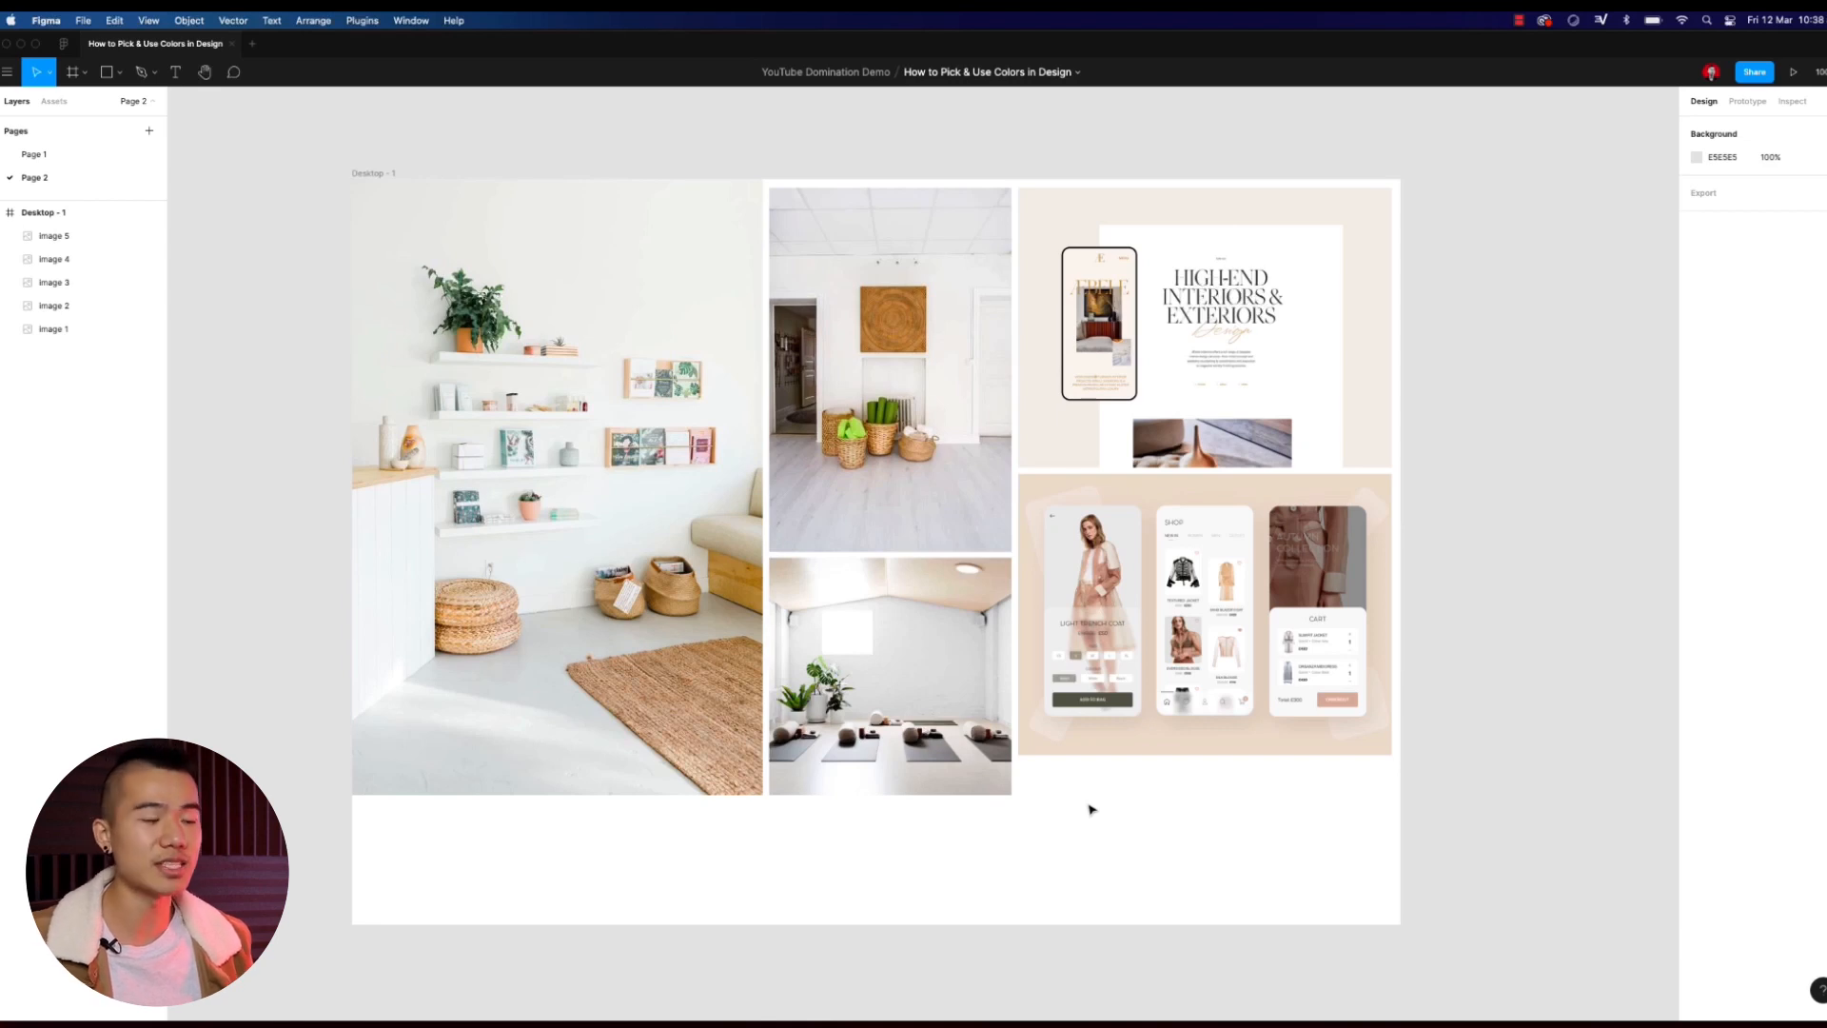
# Step: Draw three rectangles of about 214 × 80, 115 × 80 and 54 × 80 side by side in the empty space beneath the images
pyautogui.press('r')
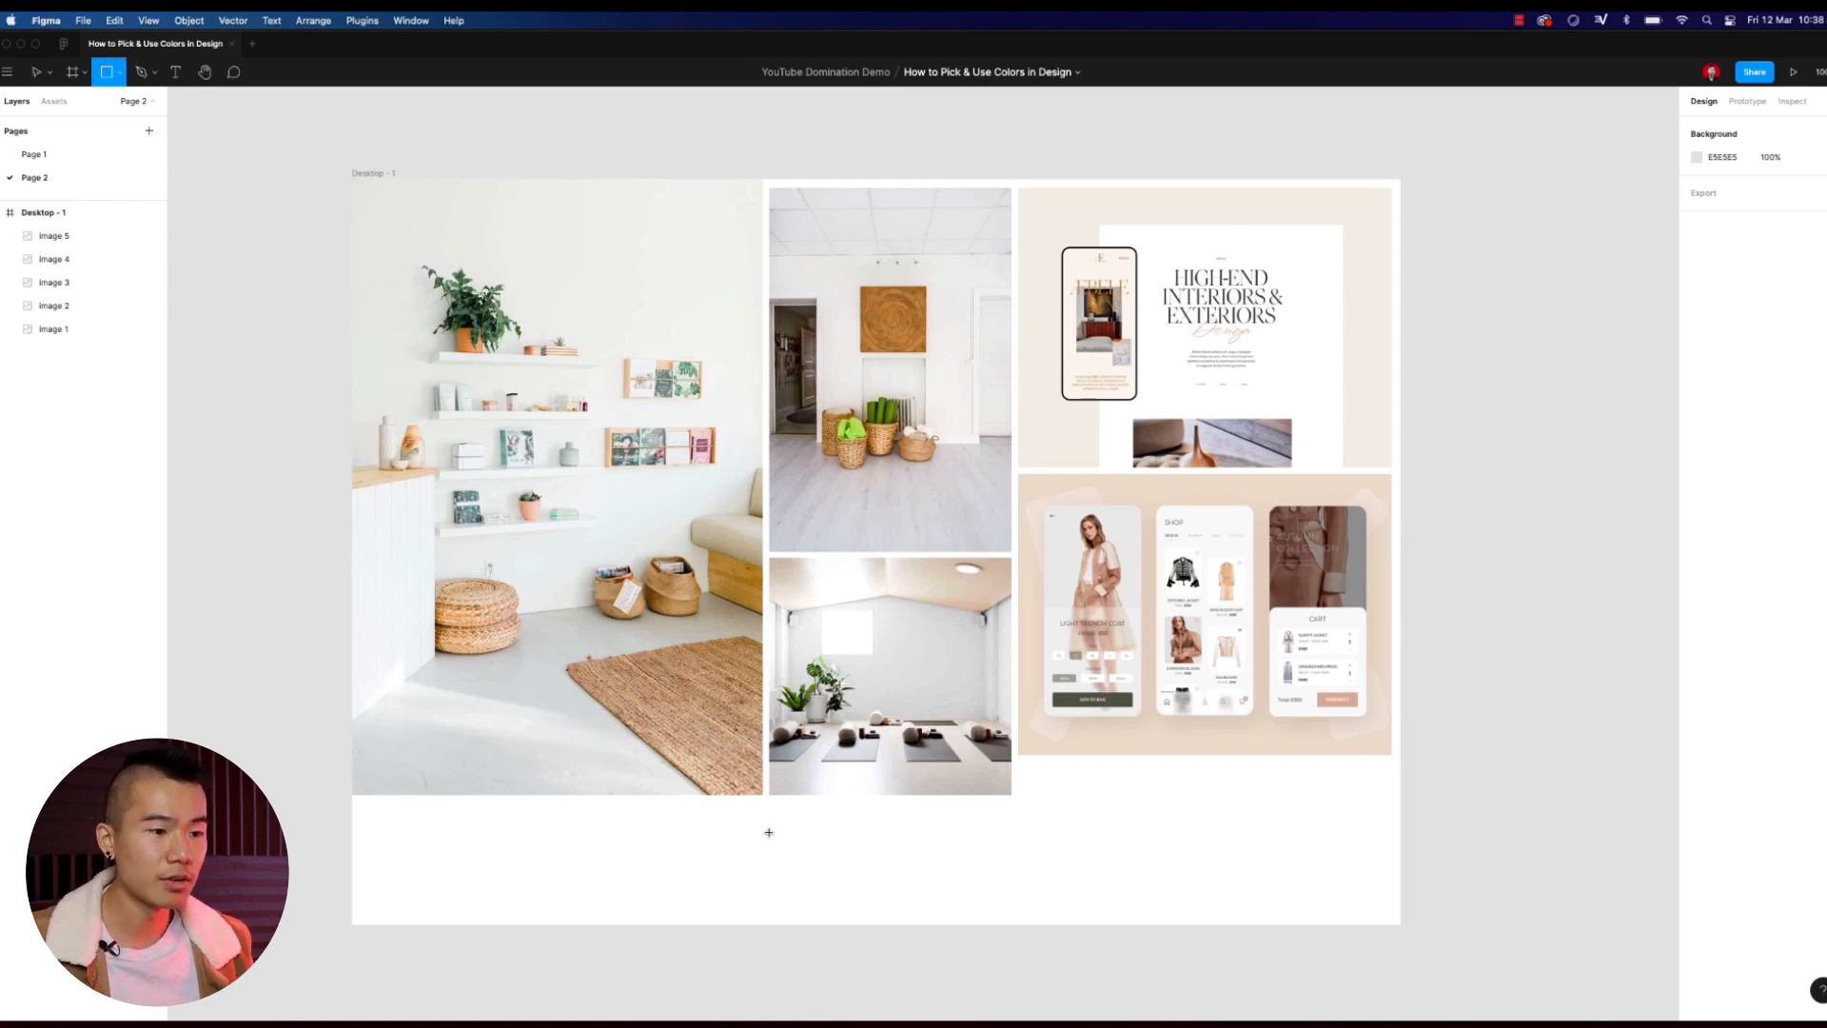
pyautogui.moveTo(592, 836)
pyautogui.mouseDown()
pyautogui.moveTo(742, 896)
pyautogui.moveTo(694, 865)
pyautogui.moveTo(1001, 870)
pyautogui.moveTo(631, 844)
pyautogui.moveTo(670, 869)
pyautogui.moveTo(799, 869)
pyautogui.mouseUp()
pyautogui.click(962, 885)
pyautogui.click(1125, 807)
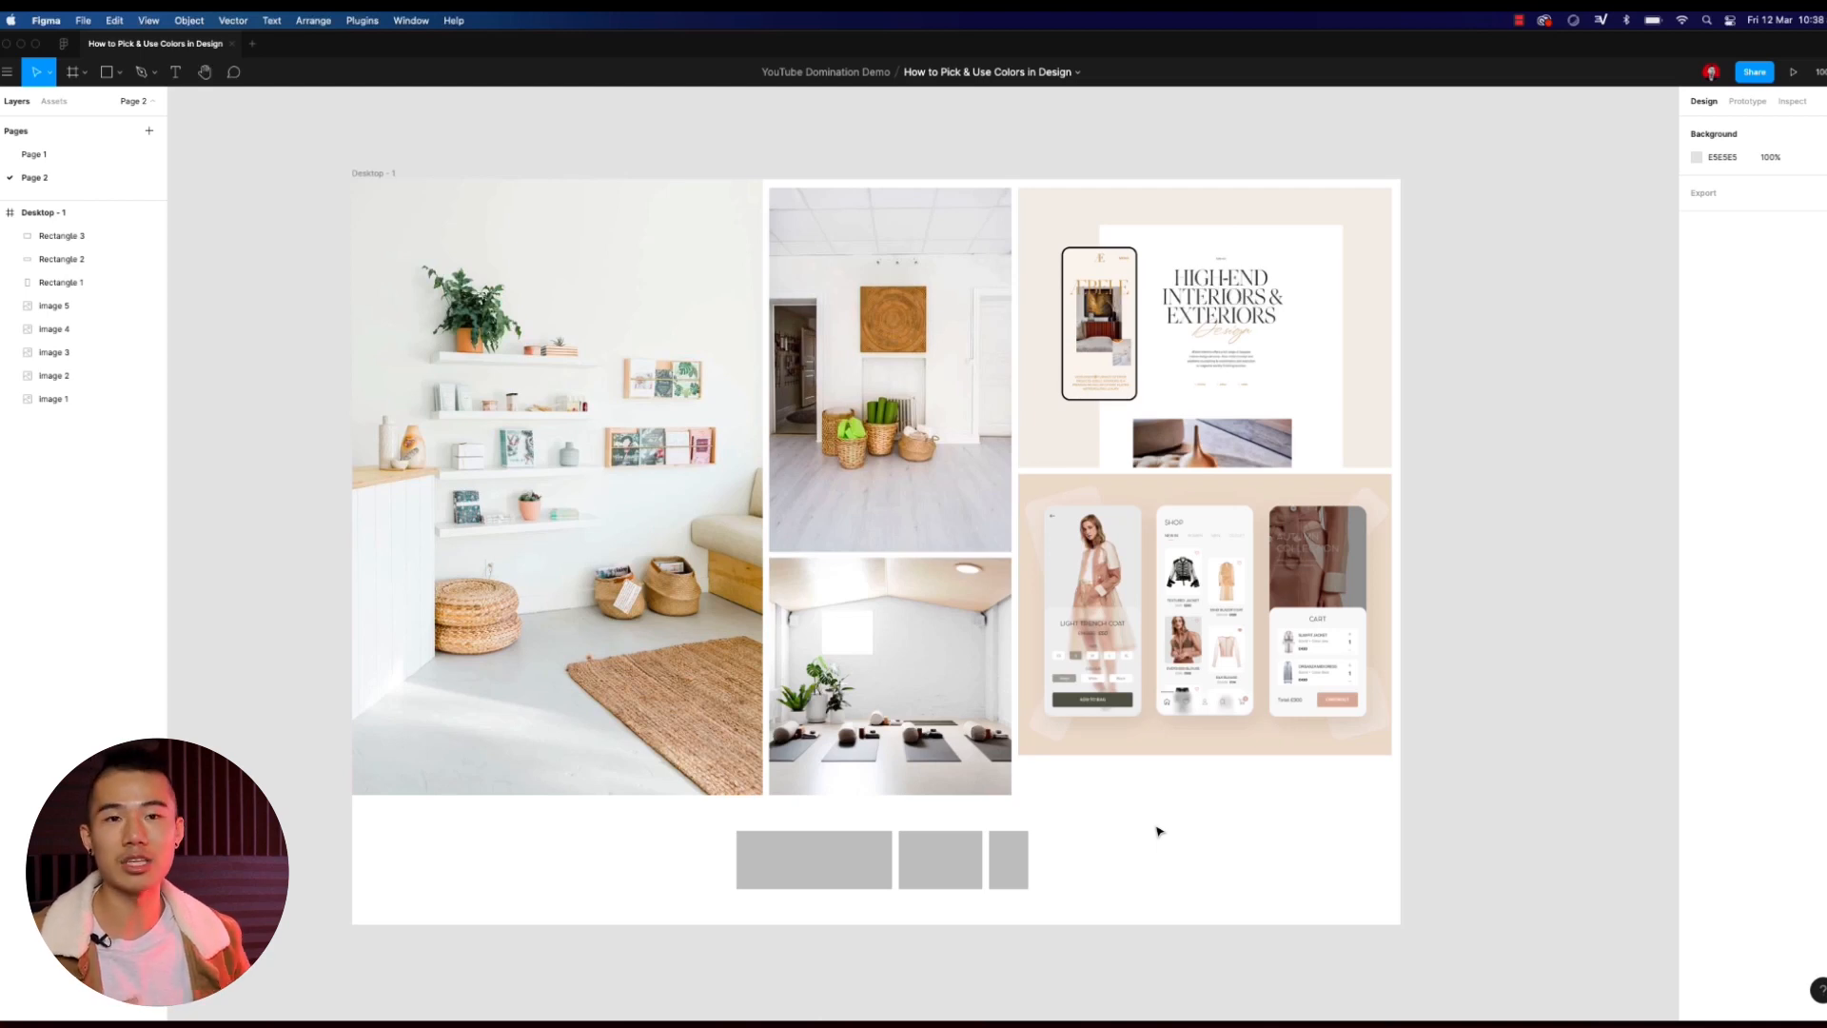
# Step: Fill the widest rectangle with a beige sampled from the ceiling in the yoga studio photo
pyautogui.click(877, 852)
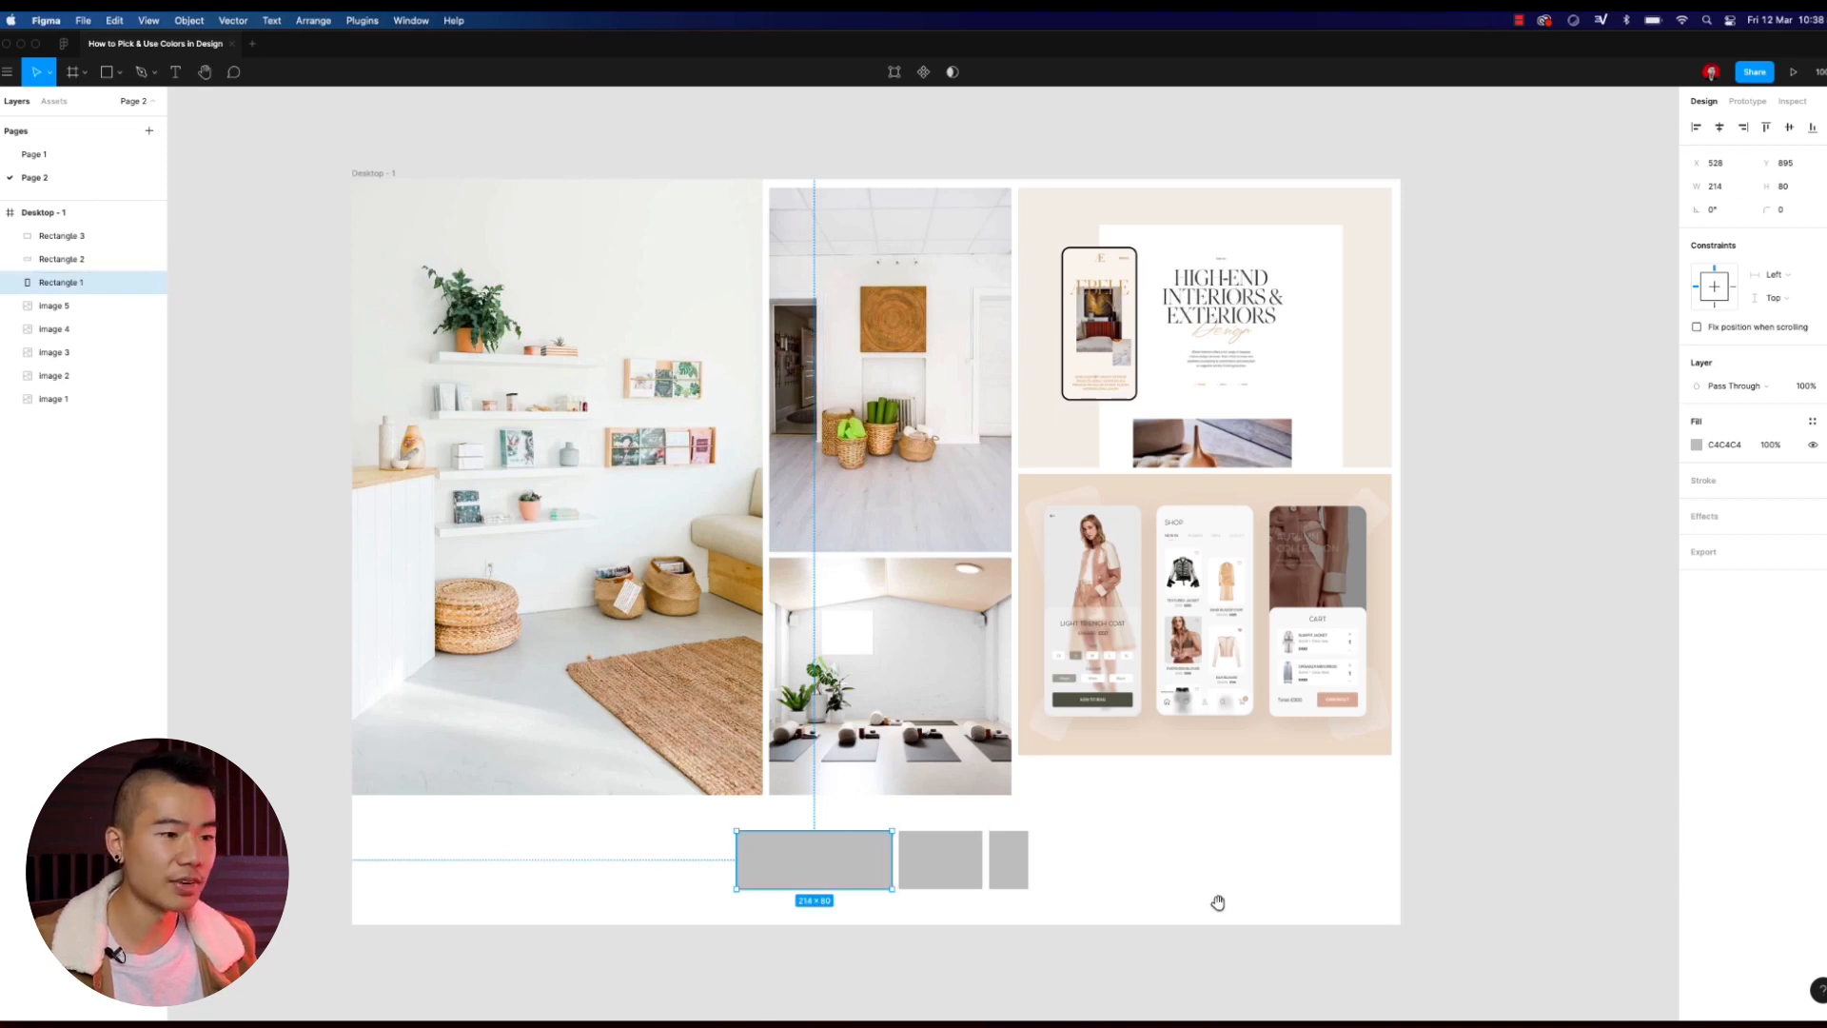
pyautogui.scroll(-1, 1202, 863)
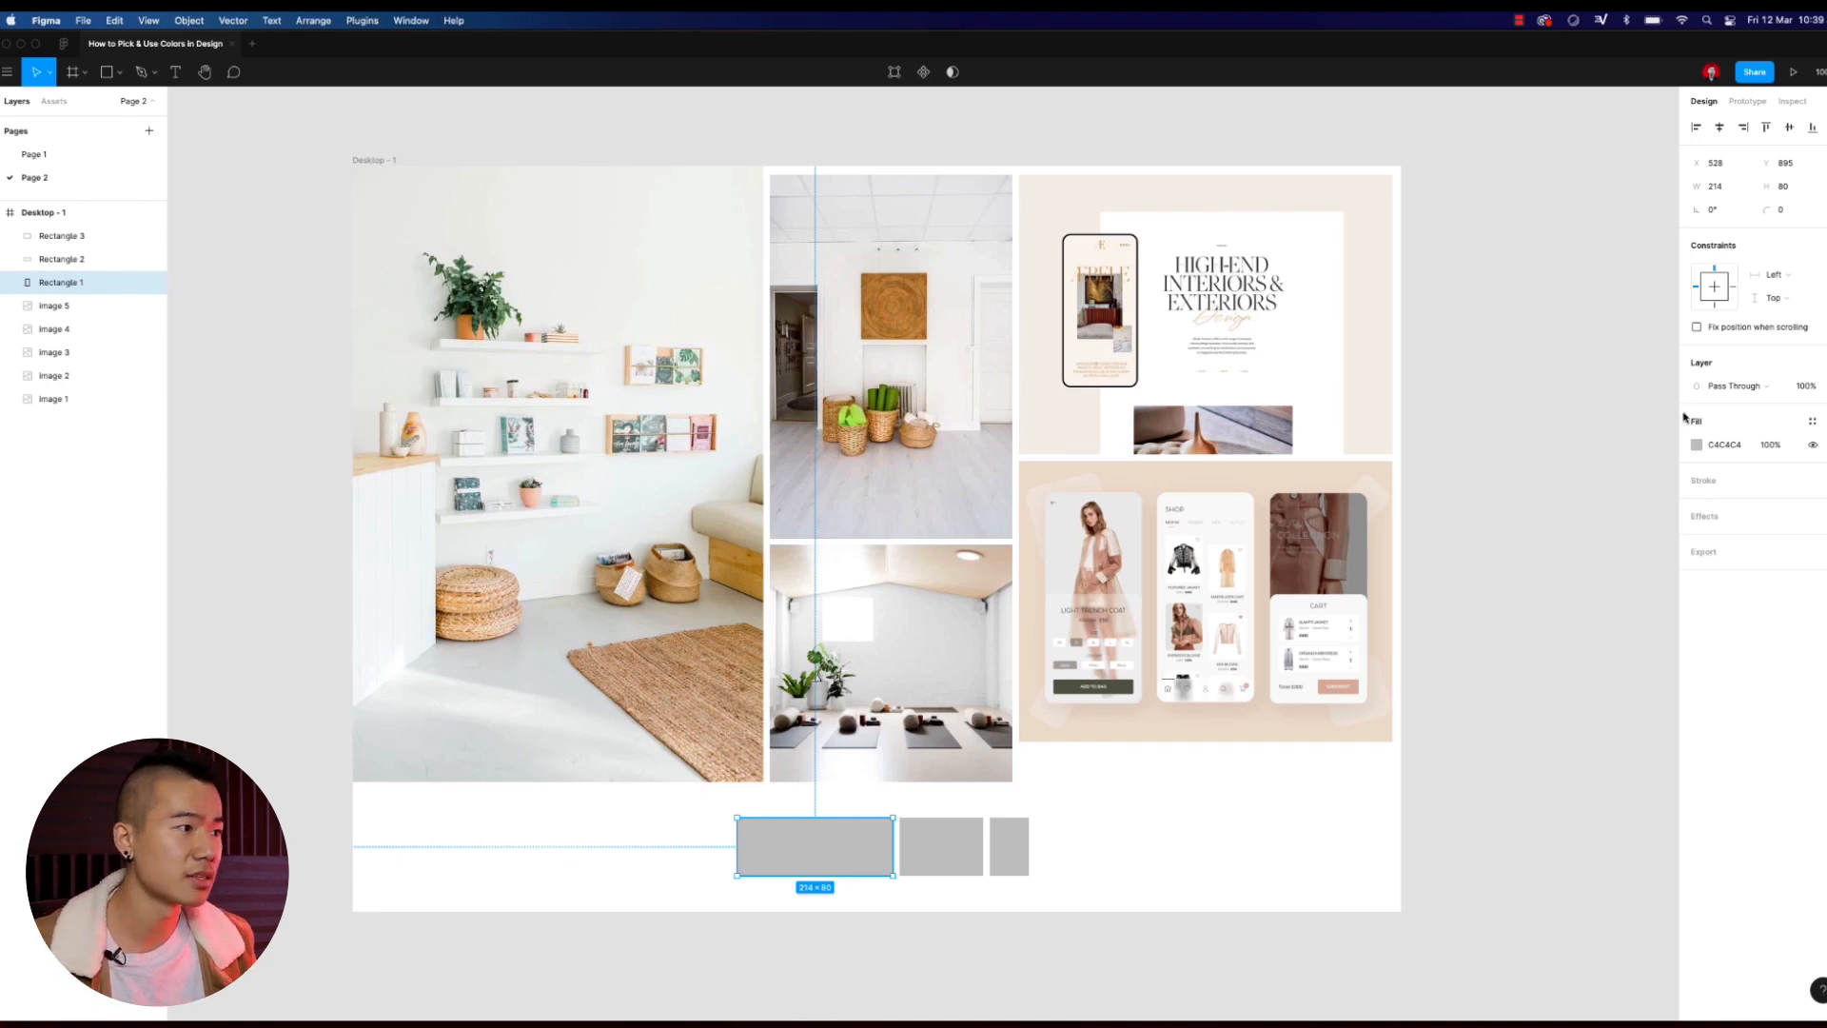
pyautogui.click(1696, 445)
pyautogui.click(1524, 665)
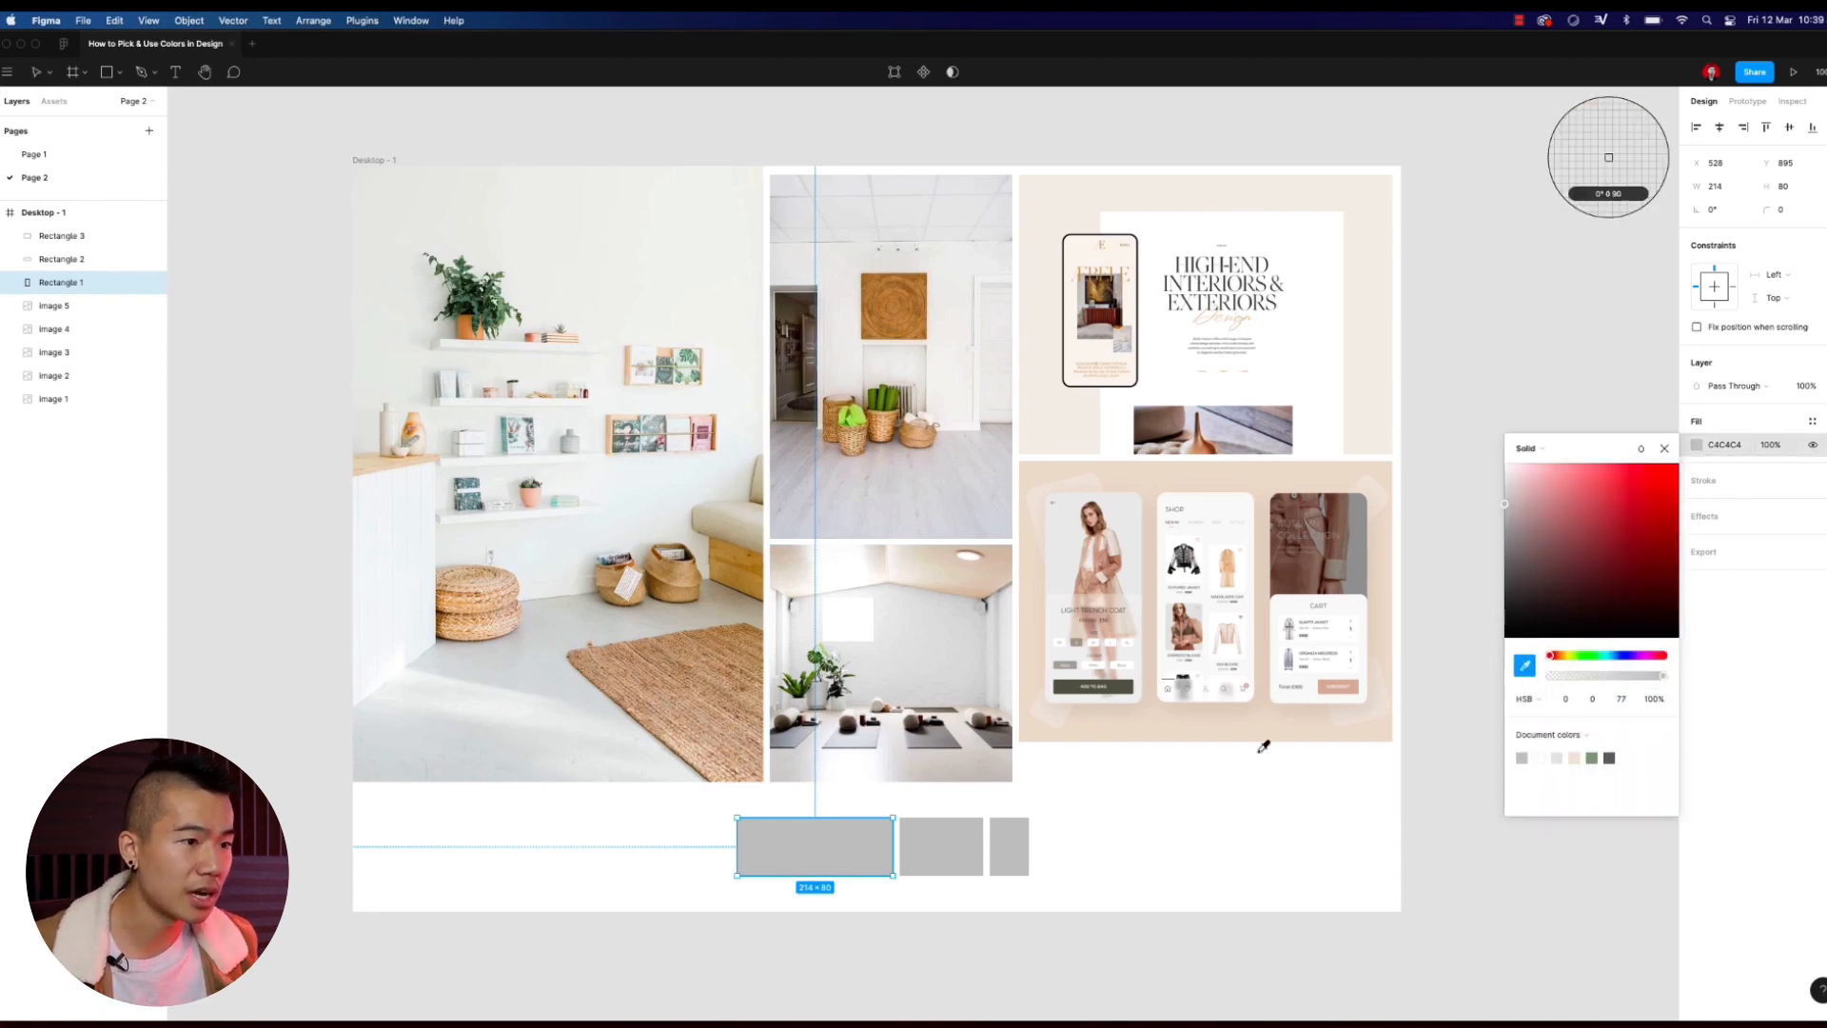
pyautogui.click(908, 569)
pyautogui.click(1108, 795)
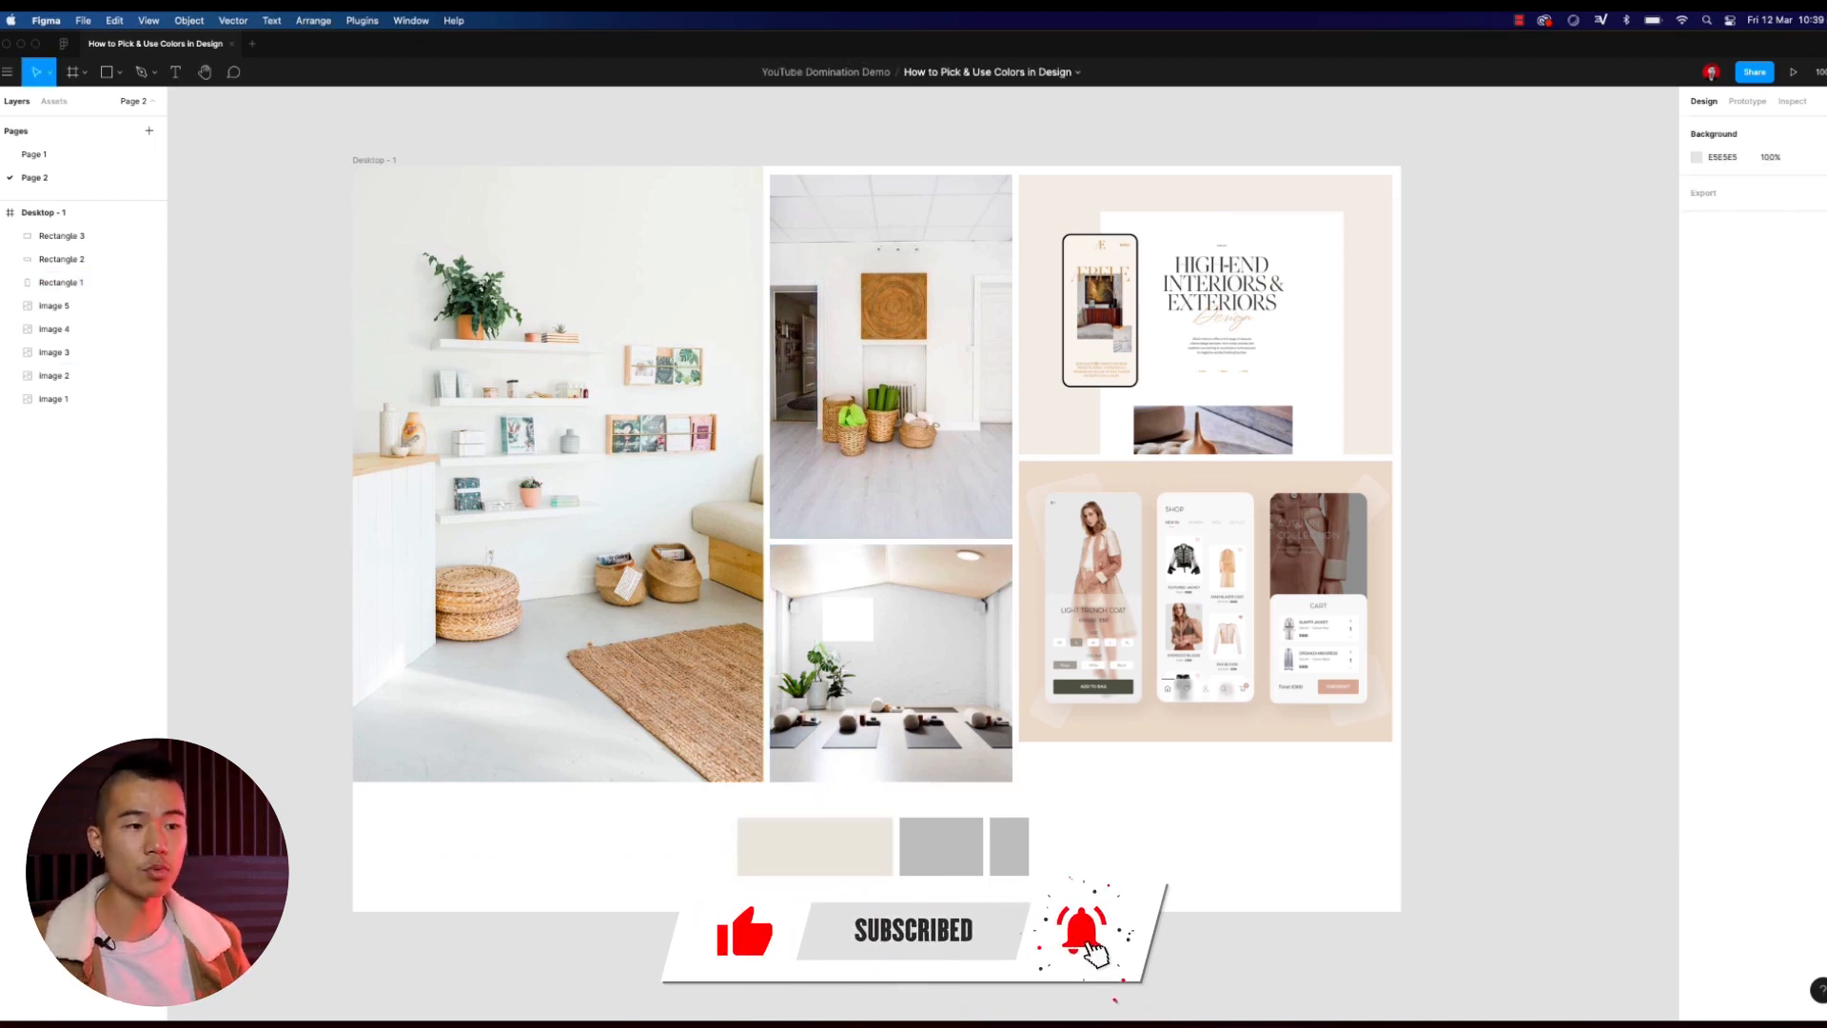
# Step: Fill the middle rectangle with a cool grey, ABABB0, sampled from the mat area in the yoga studio photo
pyautogui.click(972, 857)
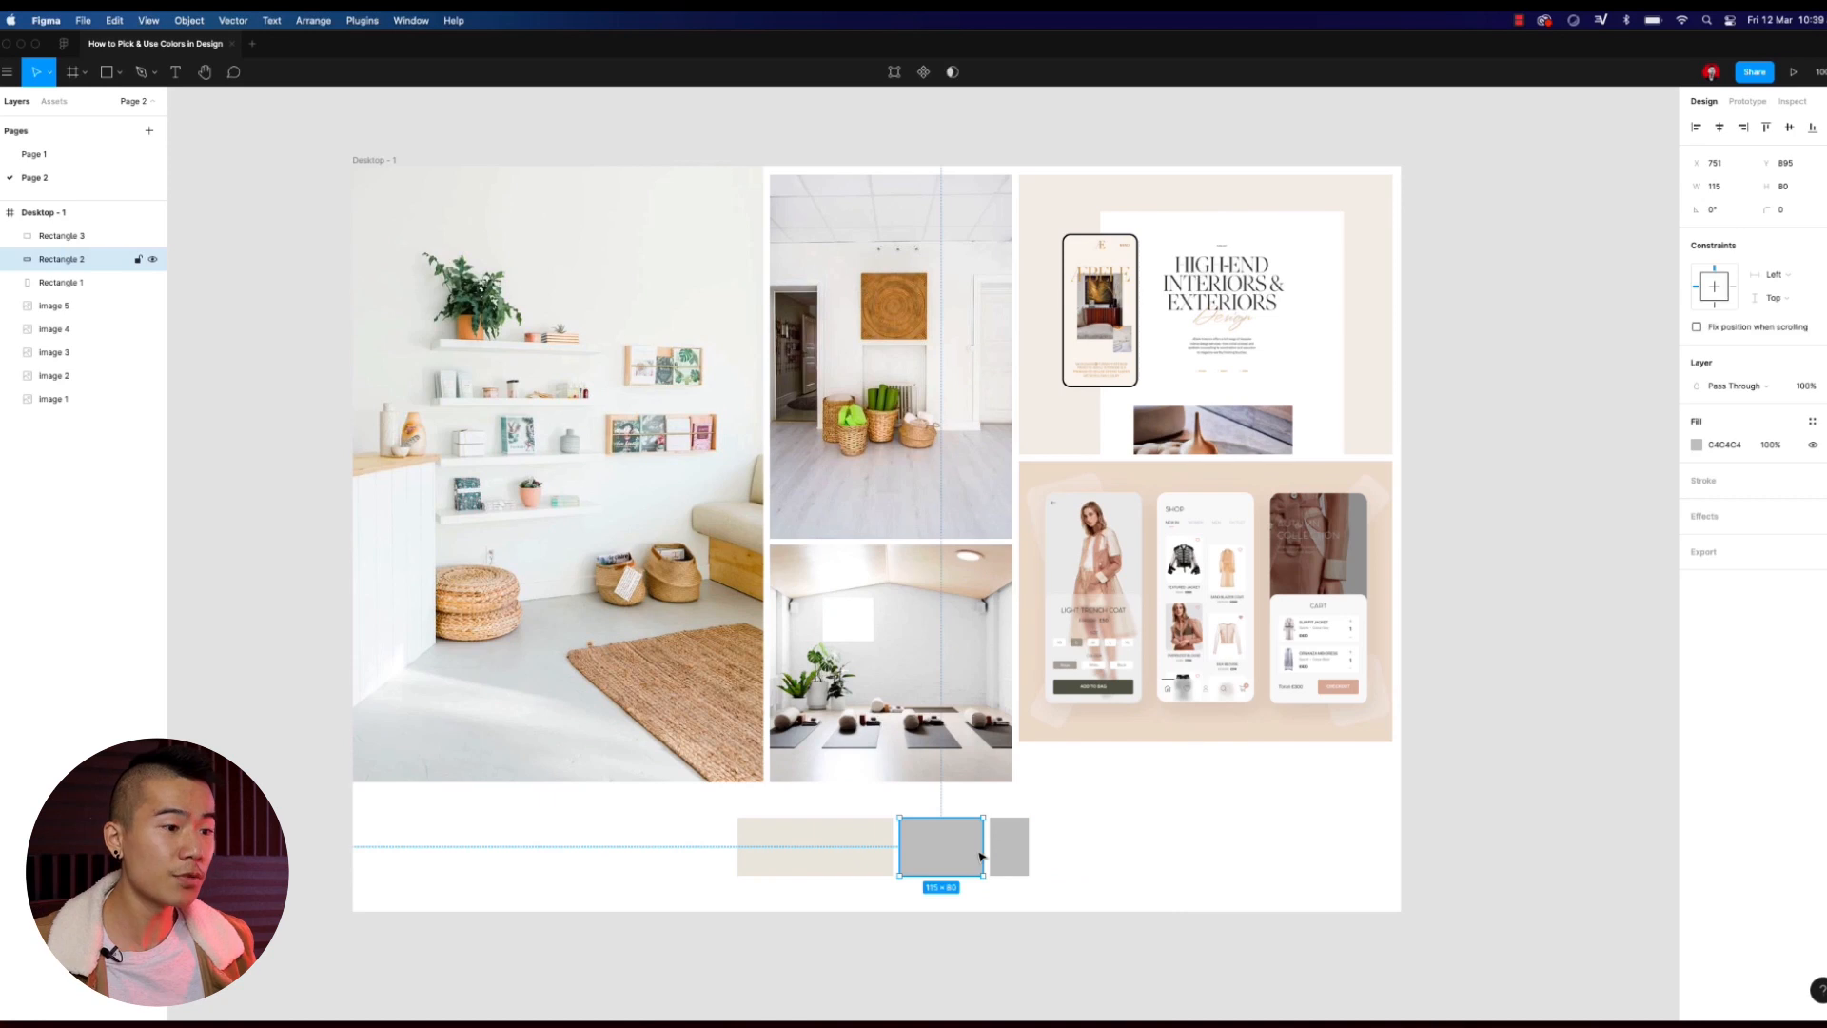
pyautogui.click(1696, 444)
pyautogui.click(1526, 667)
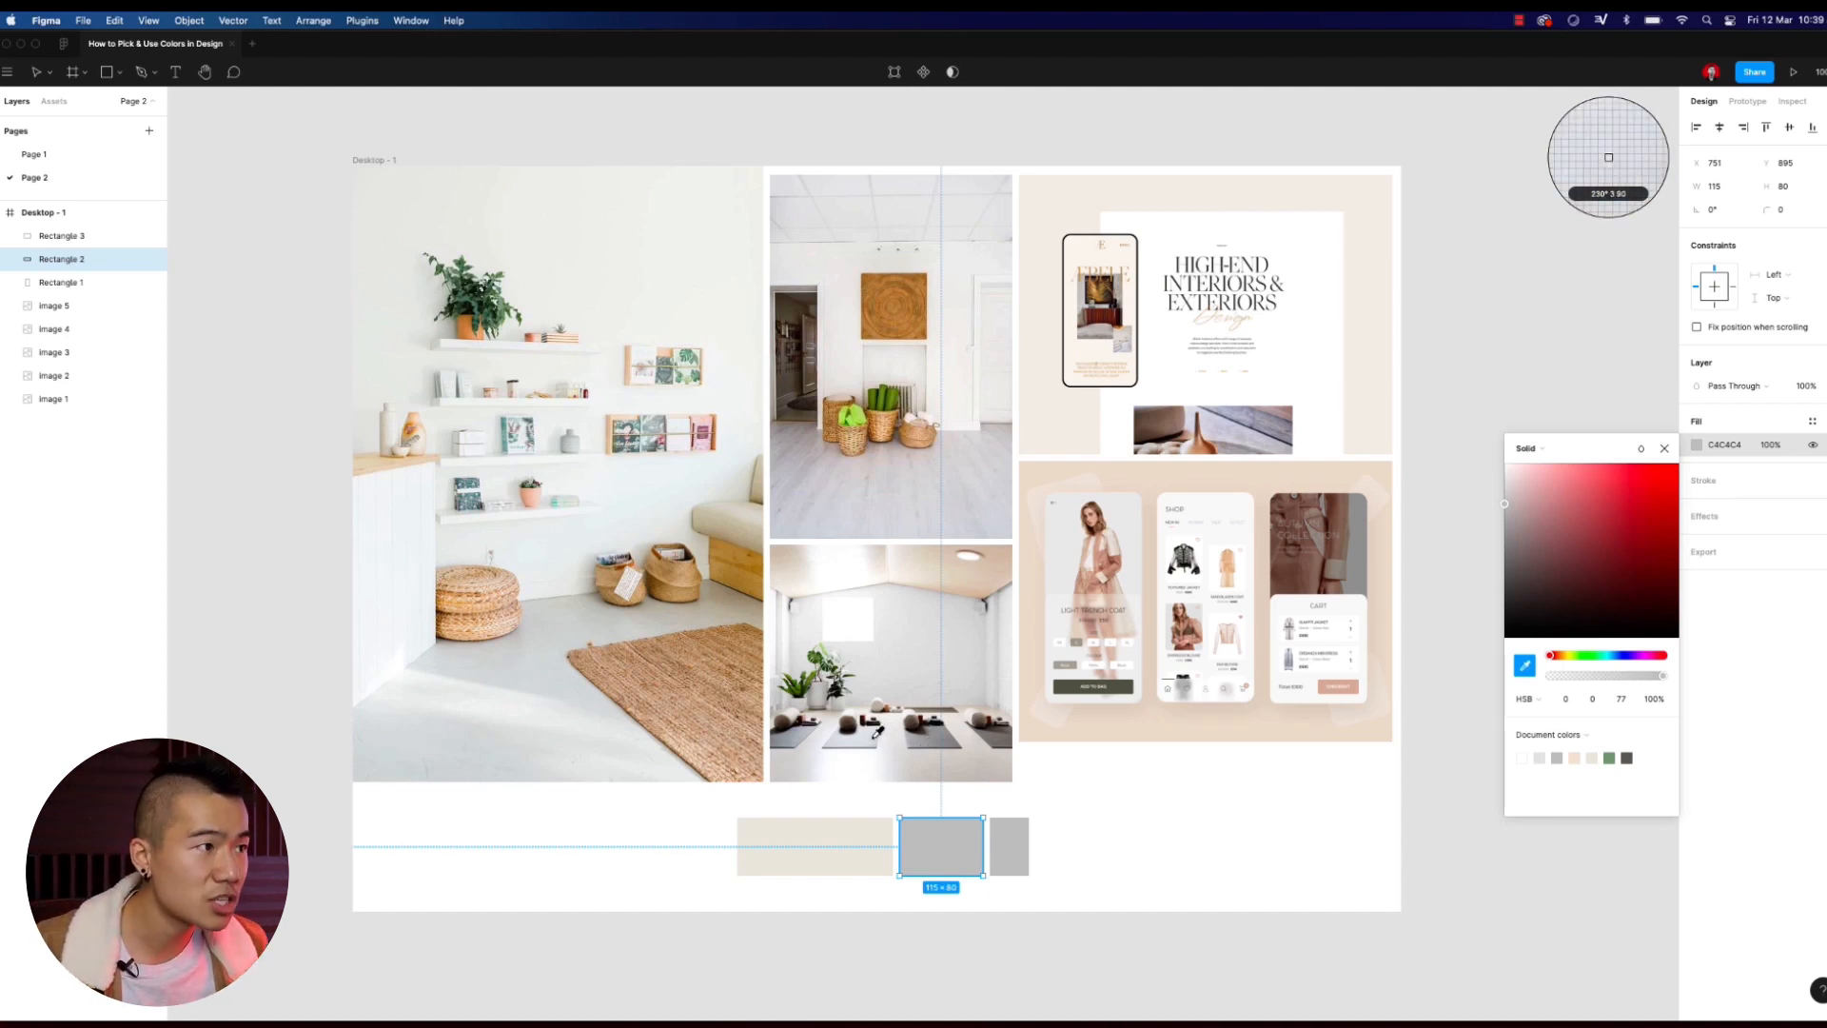
pyautogui.click(918, 740)
pyautogui.click(1106, 858)
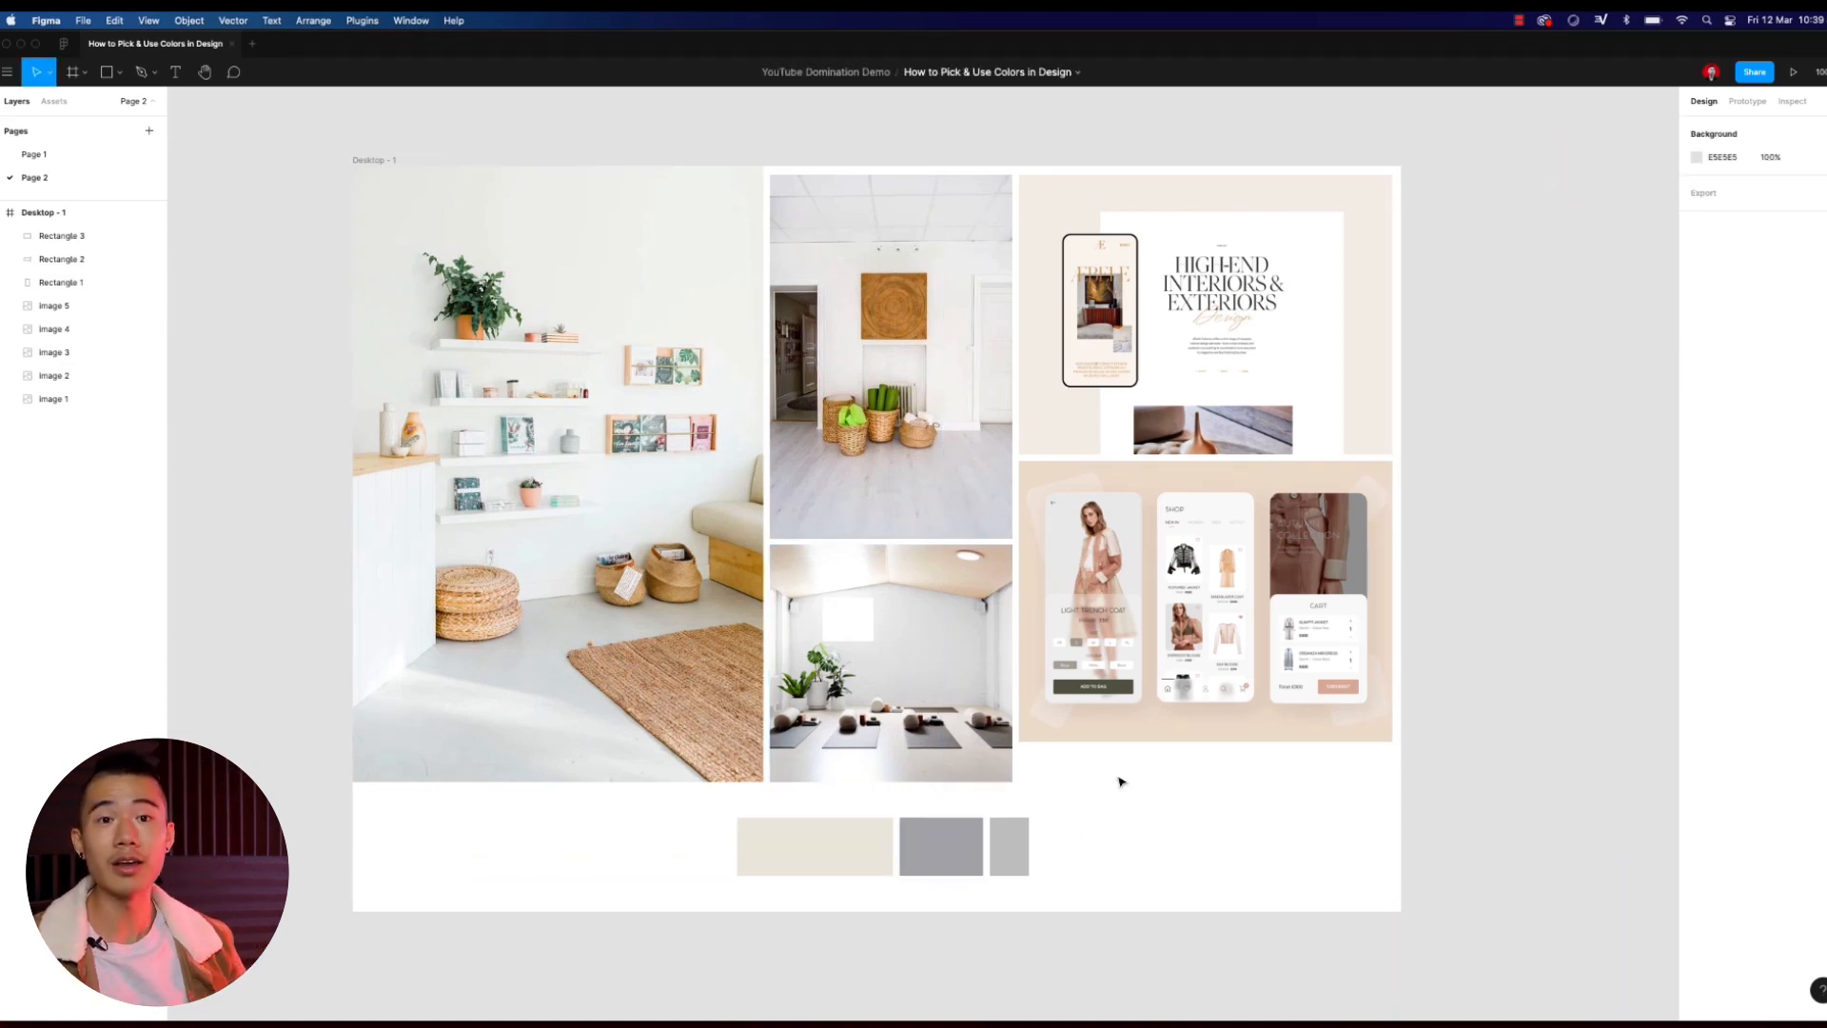
# Step: Fill the narrowest rectangle with a green sampled from the potted plant on the shelf in the large interior photo
pyautogui.click(1018, 851)
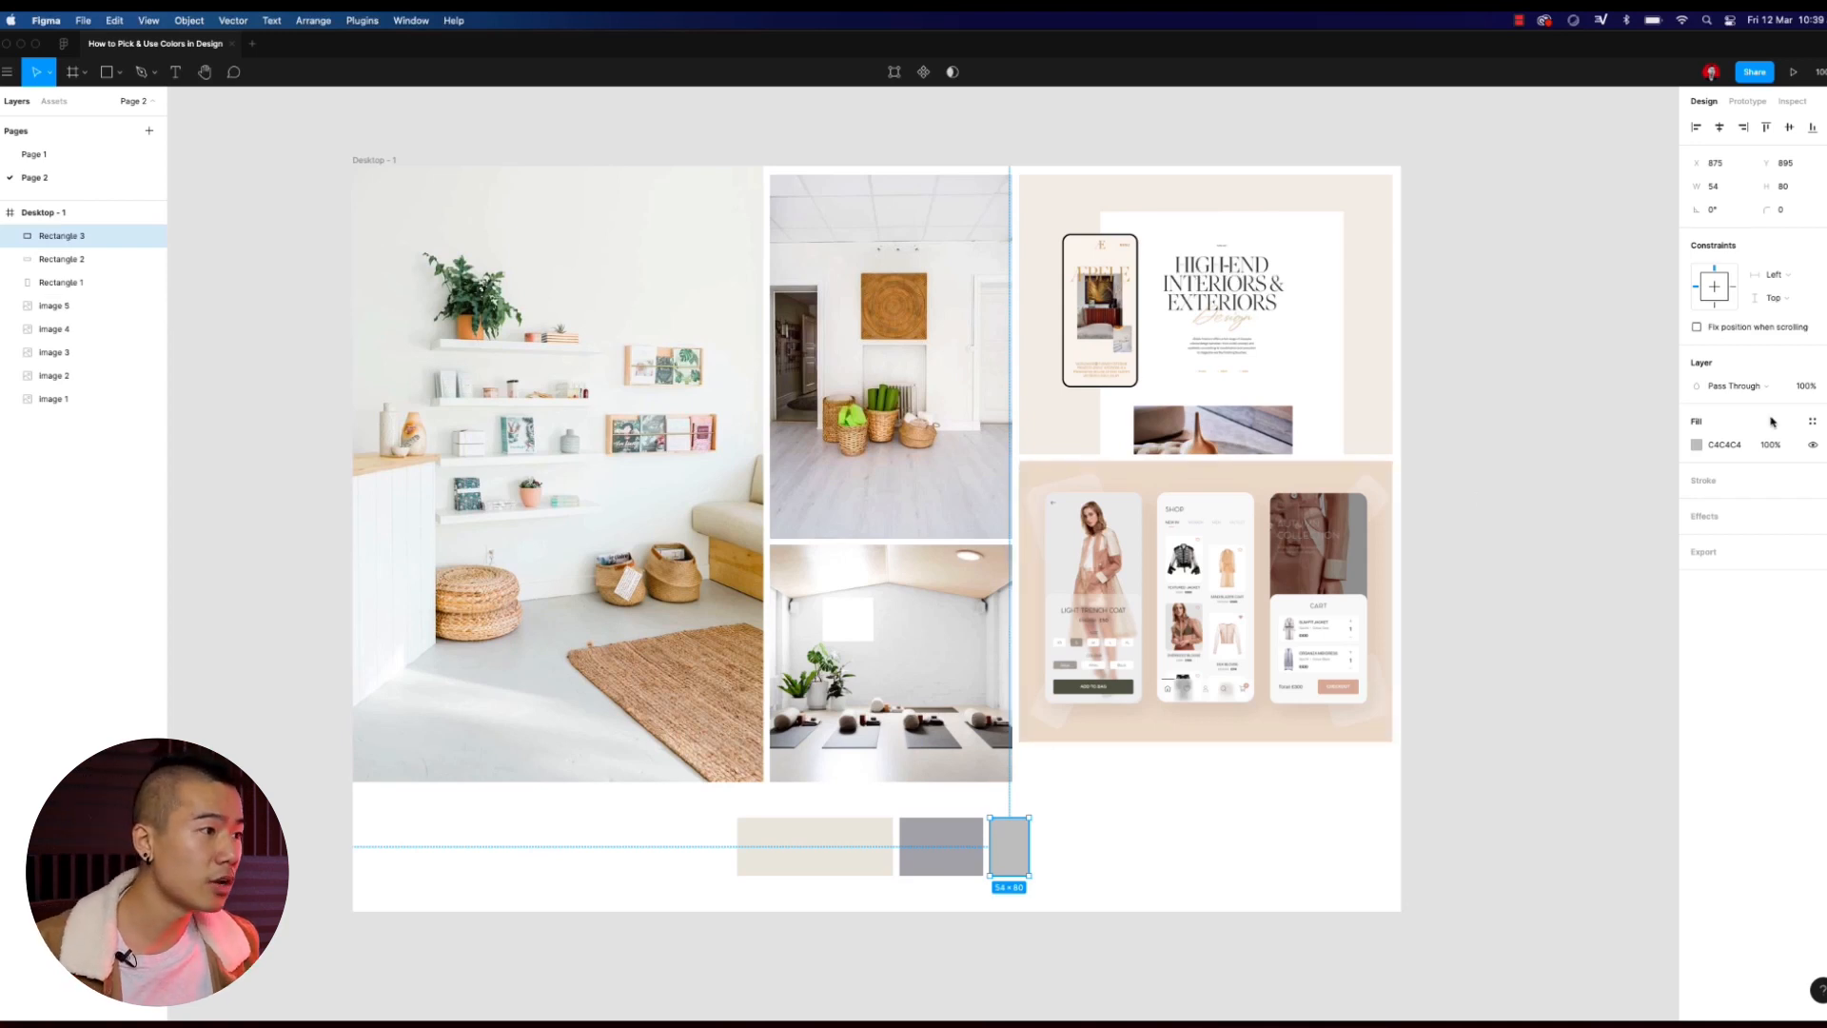
pyautogui.click(1697, 445)
pyautogui.click(1525, 665)
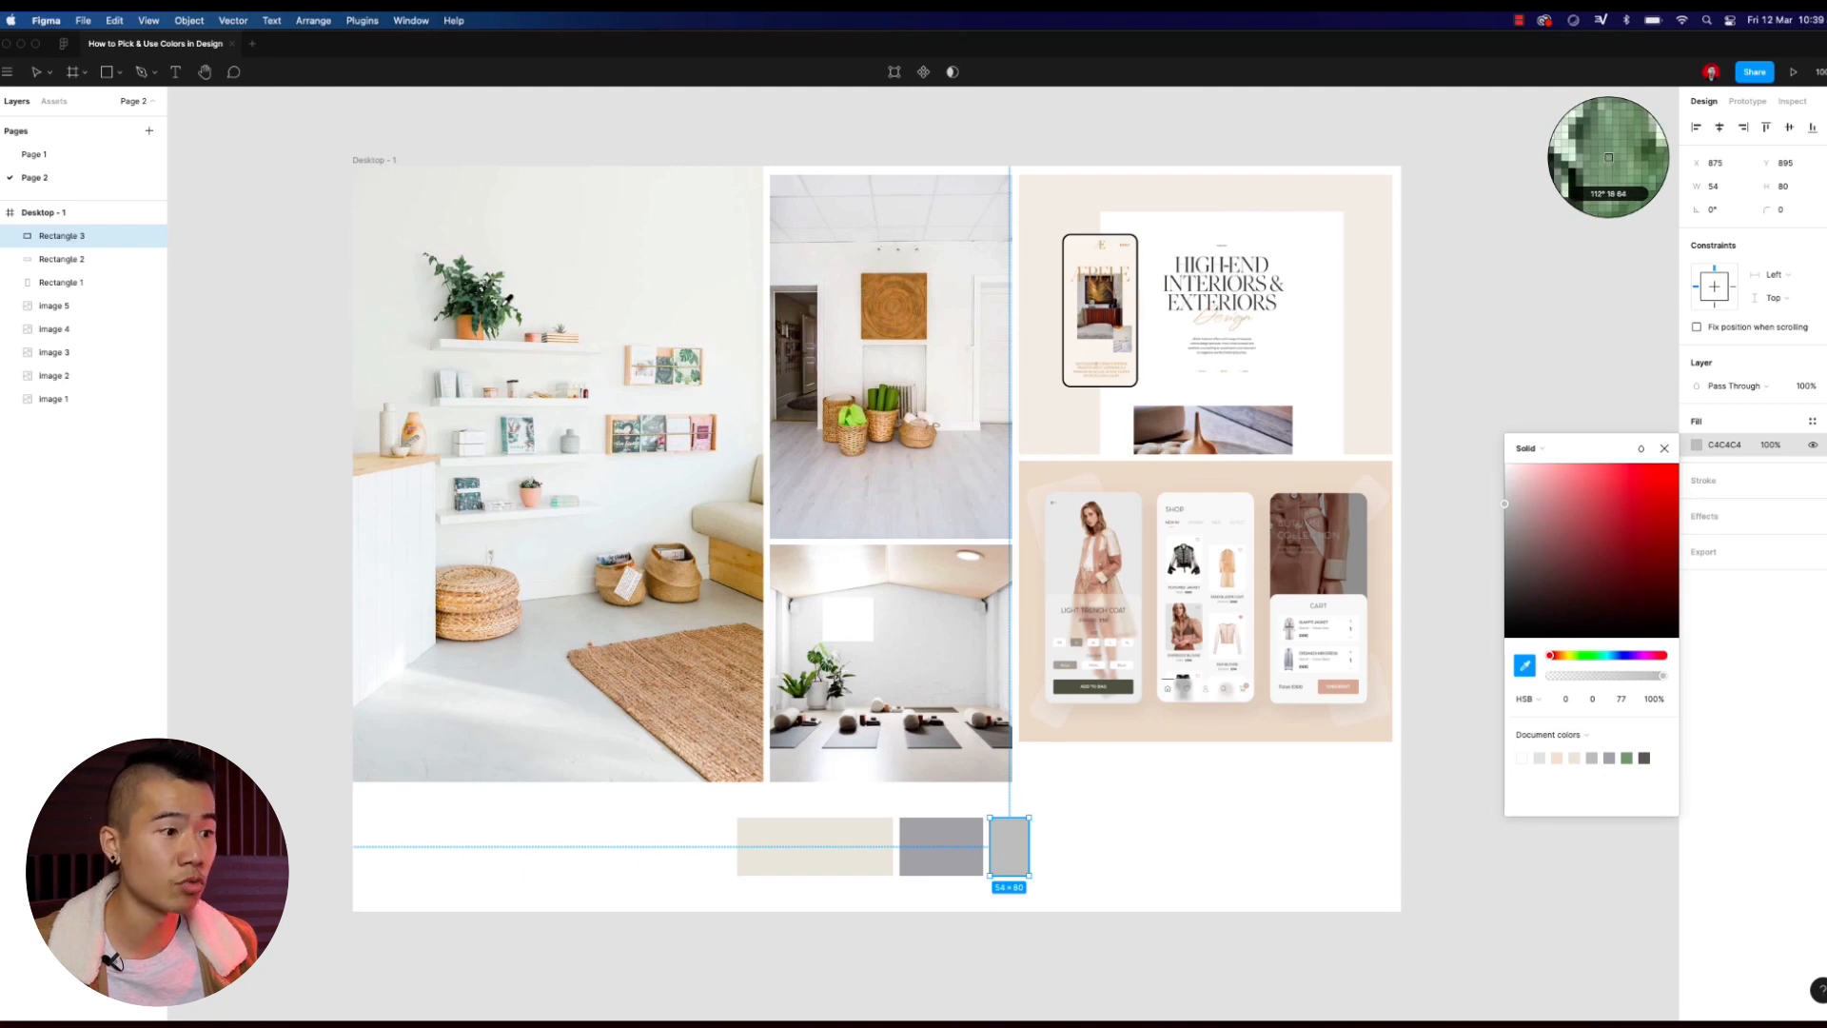
pyautogui.click(508, 301)
pyautogui.click(1180, 838)
pyautogui.moveTo(1125, 864); pyautogui.dragTo(1122, 859)
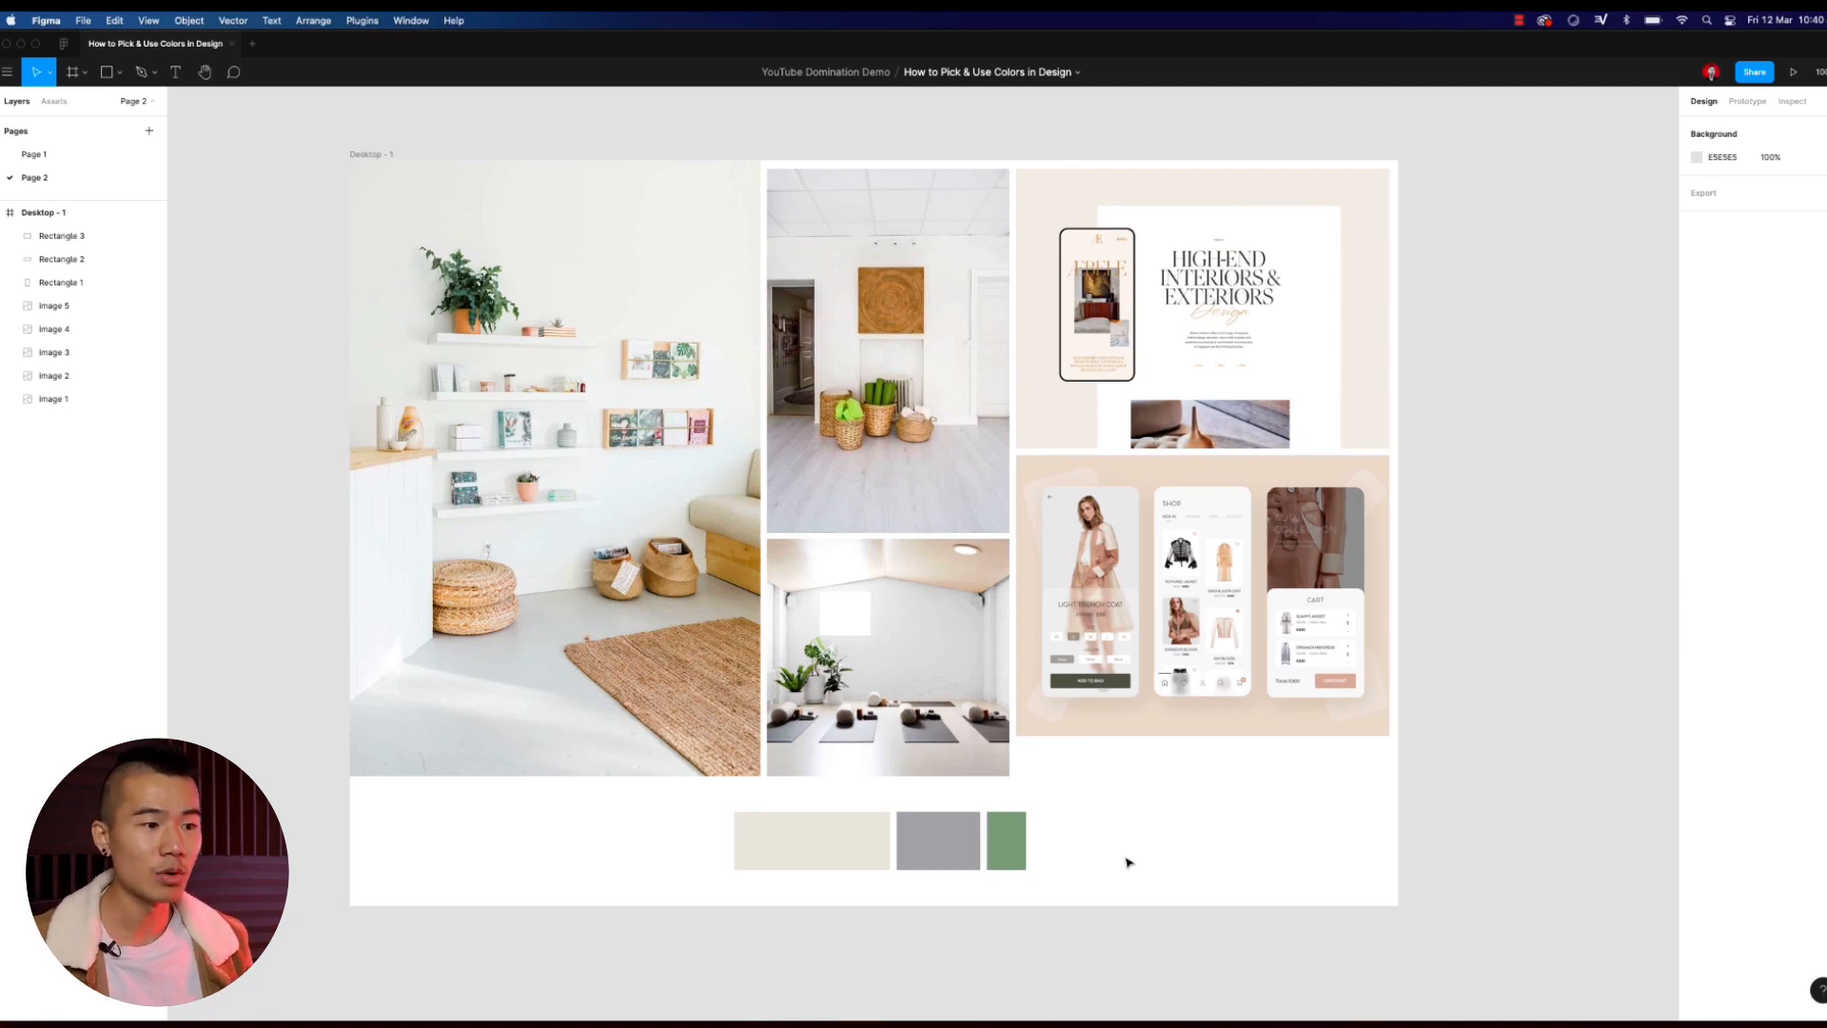
# Step: Select the three colour swatches together to review the palette against the moodboard images, and clear the selection
pyautogui.moveTo(1060, 883); pyautogui.dragTo(832, 816)
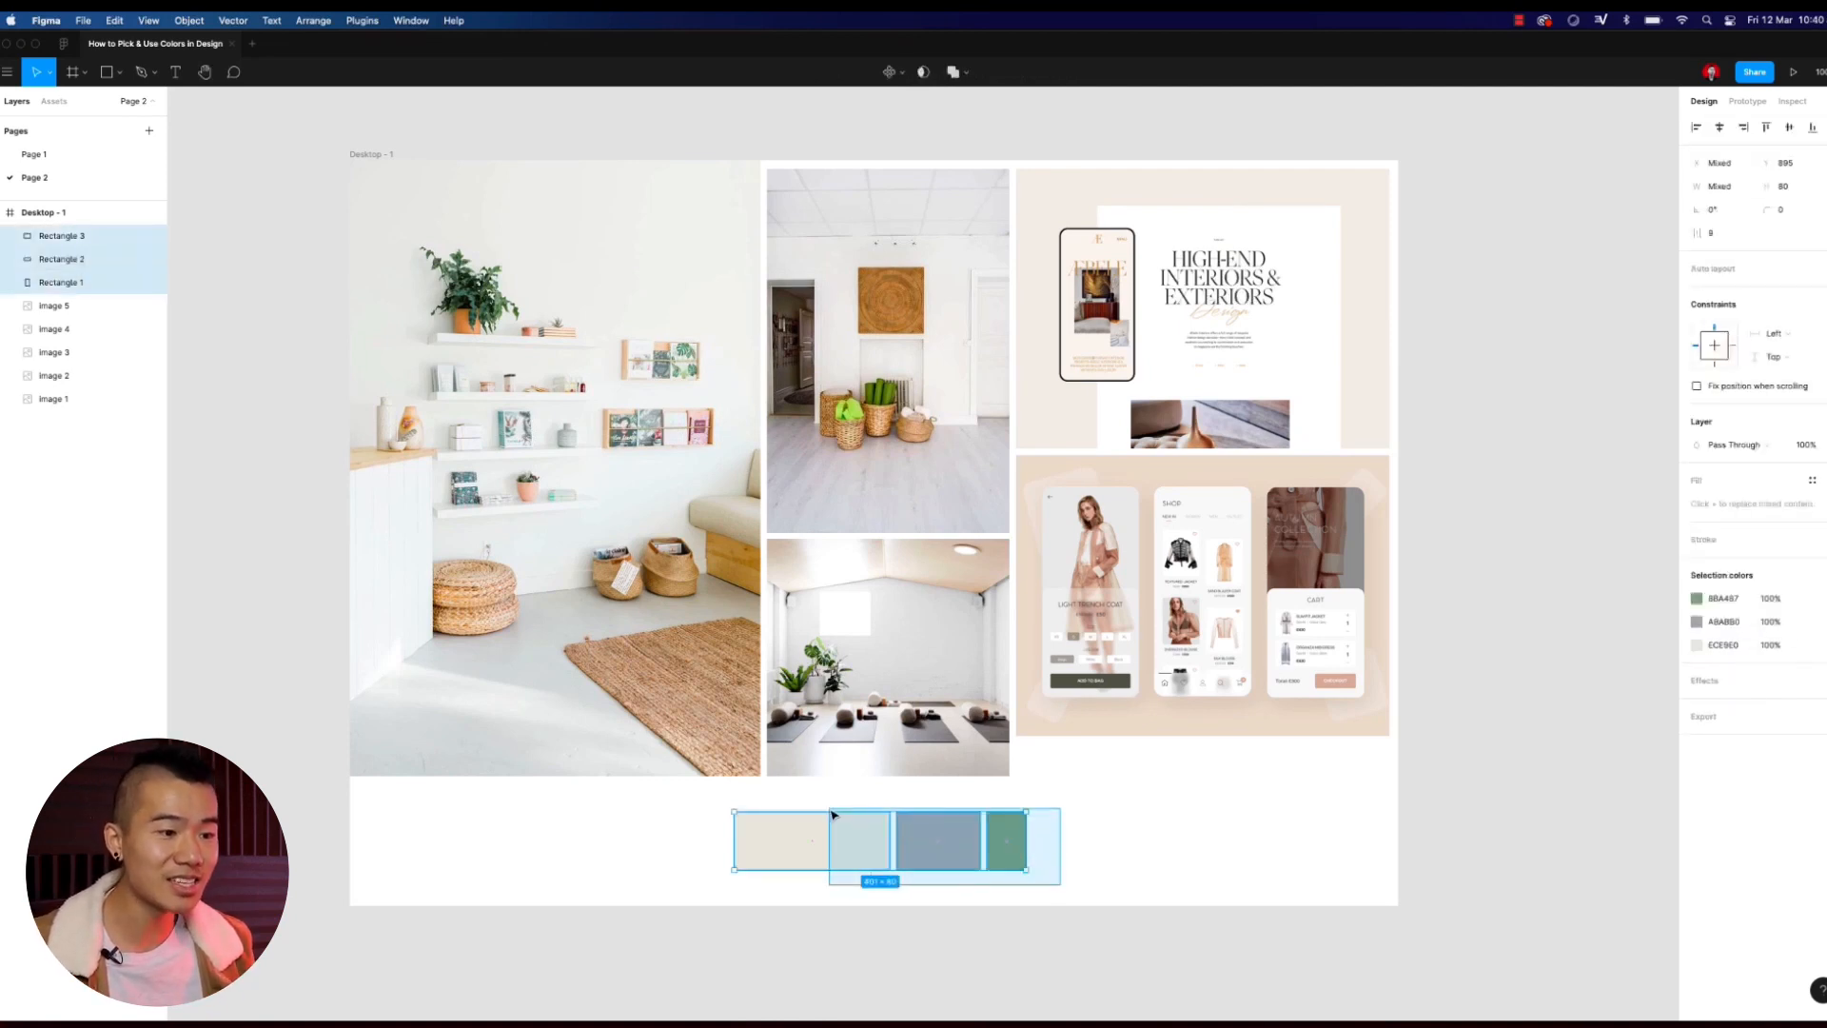
pyautogui.click(1128, 846)
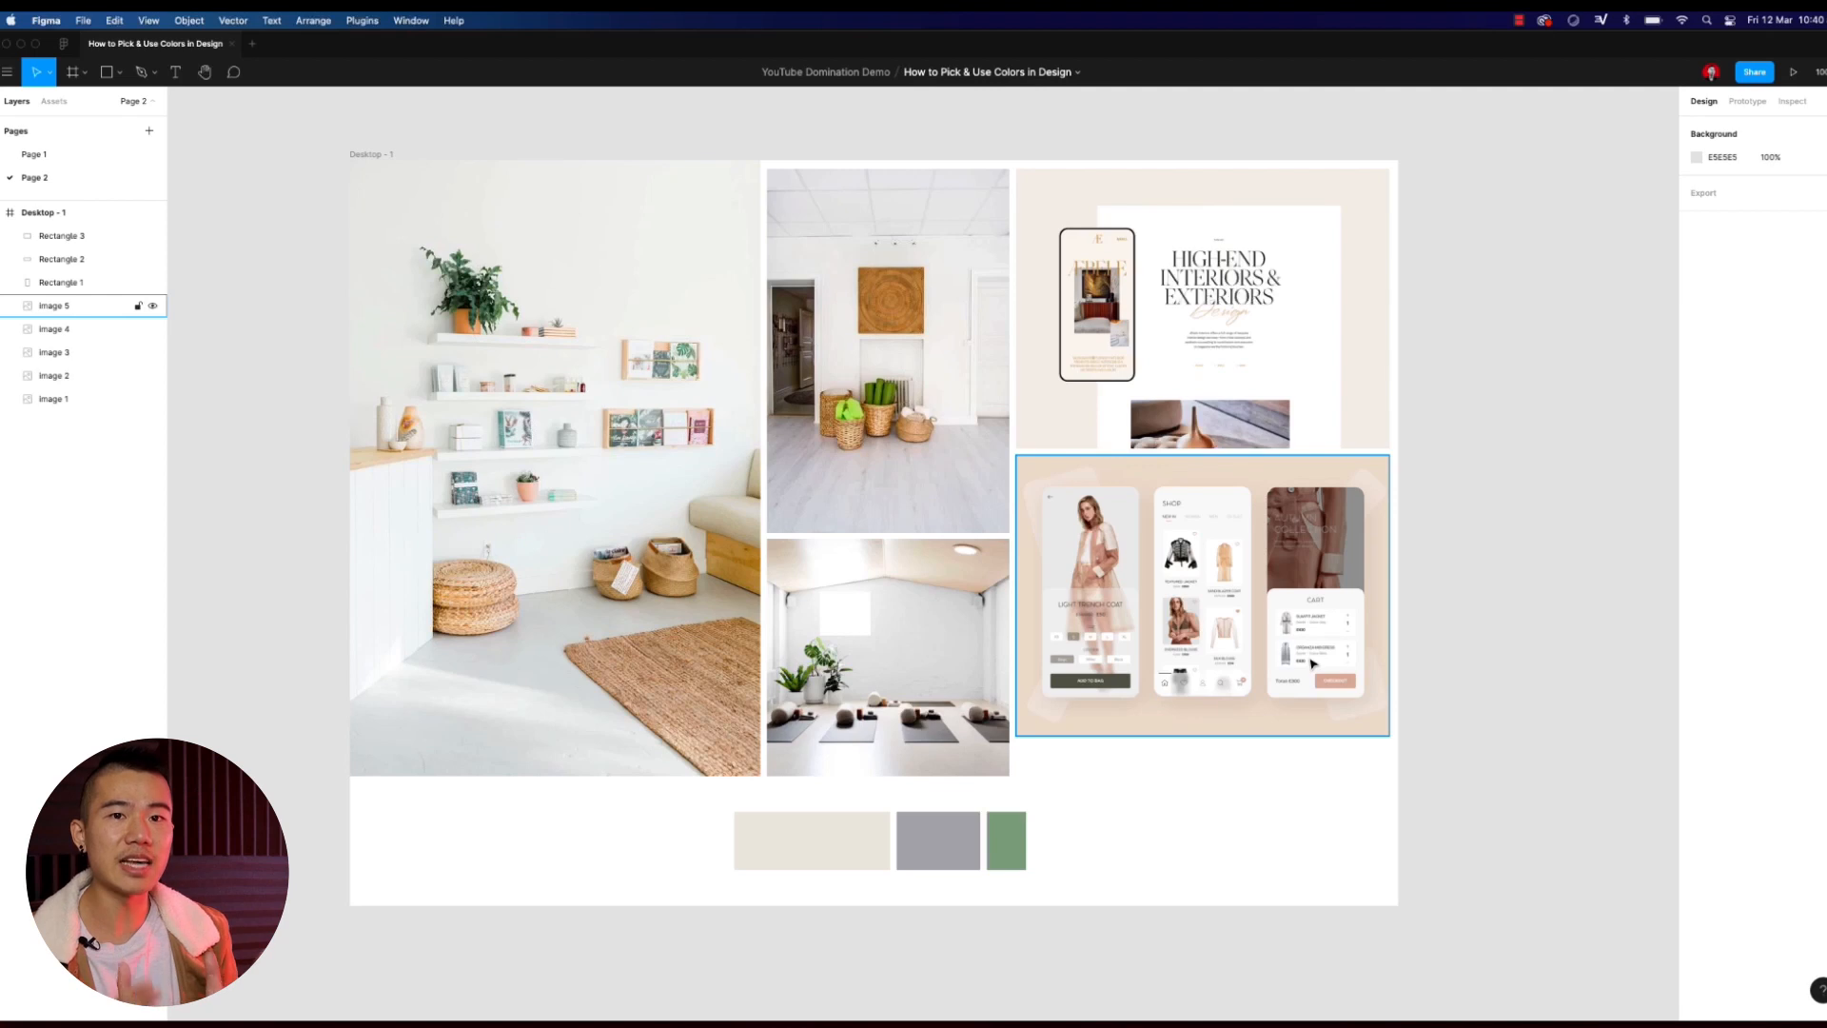
pyautogui.click(998, 512)
pyautogui.click(918, 555)
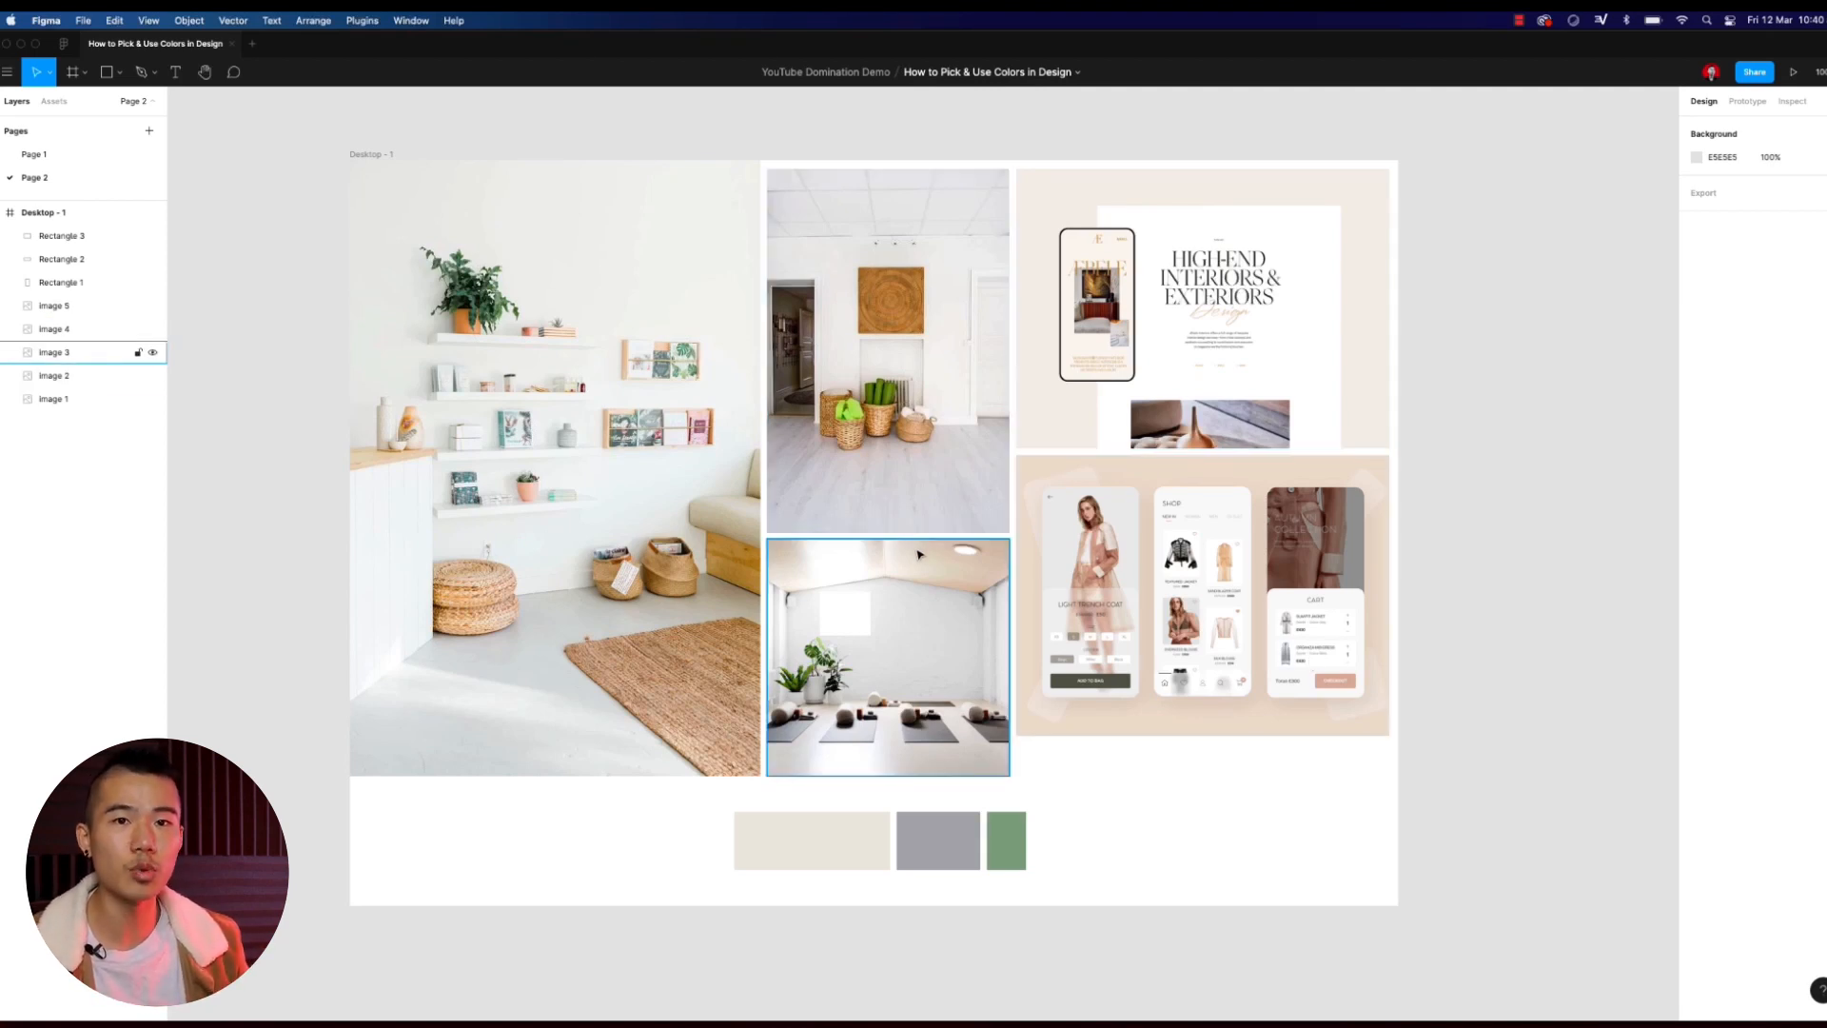
pyautogui.press('Escape')
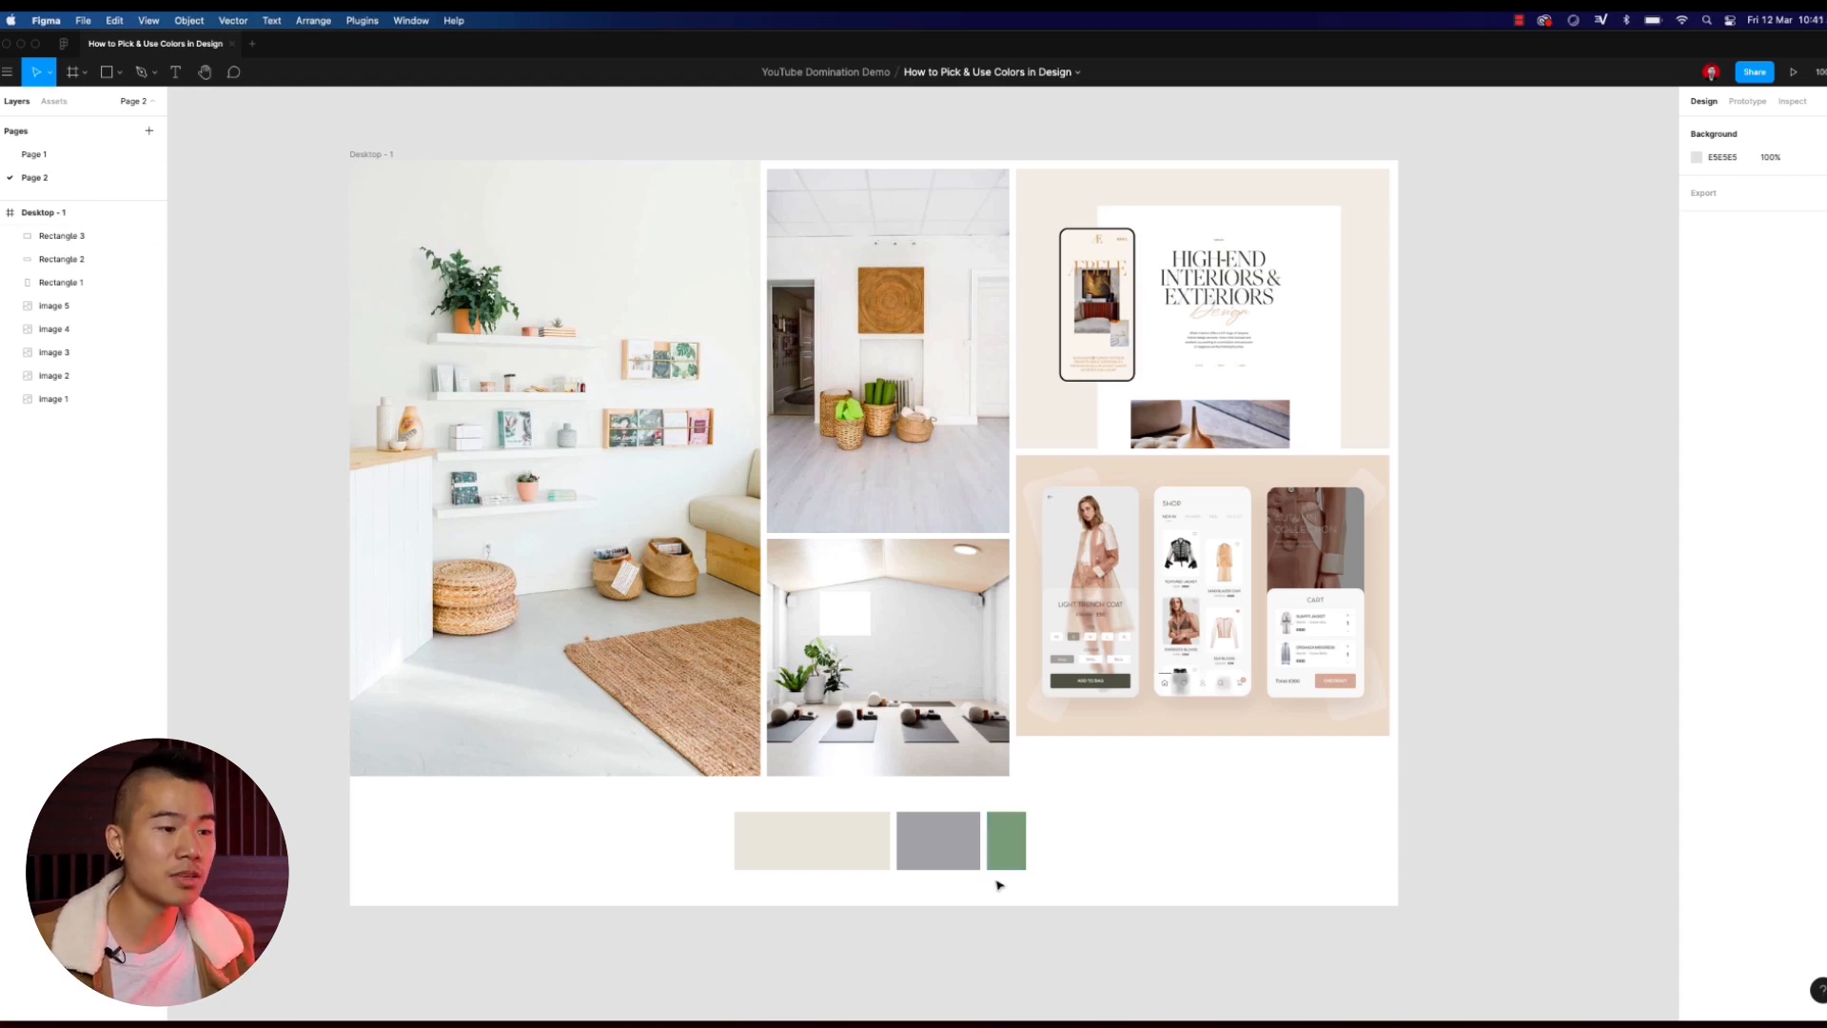
# Step: Try a darker, more saturated fill of about HSB 240, 15, 59 on the middle swatch, and undo the change
pyautogui.click(964, 862)
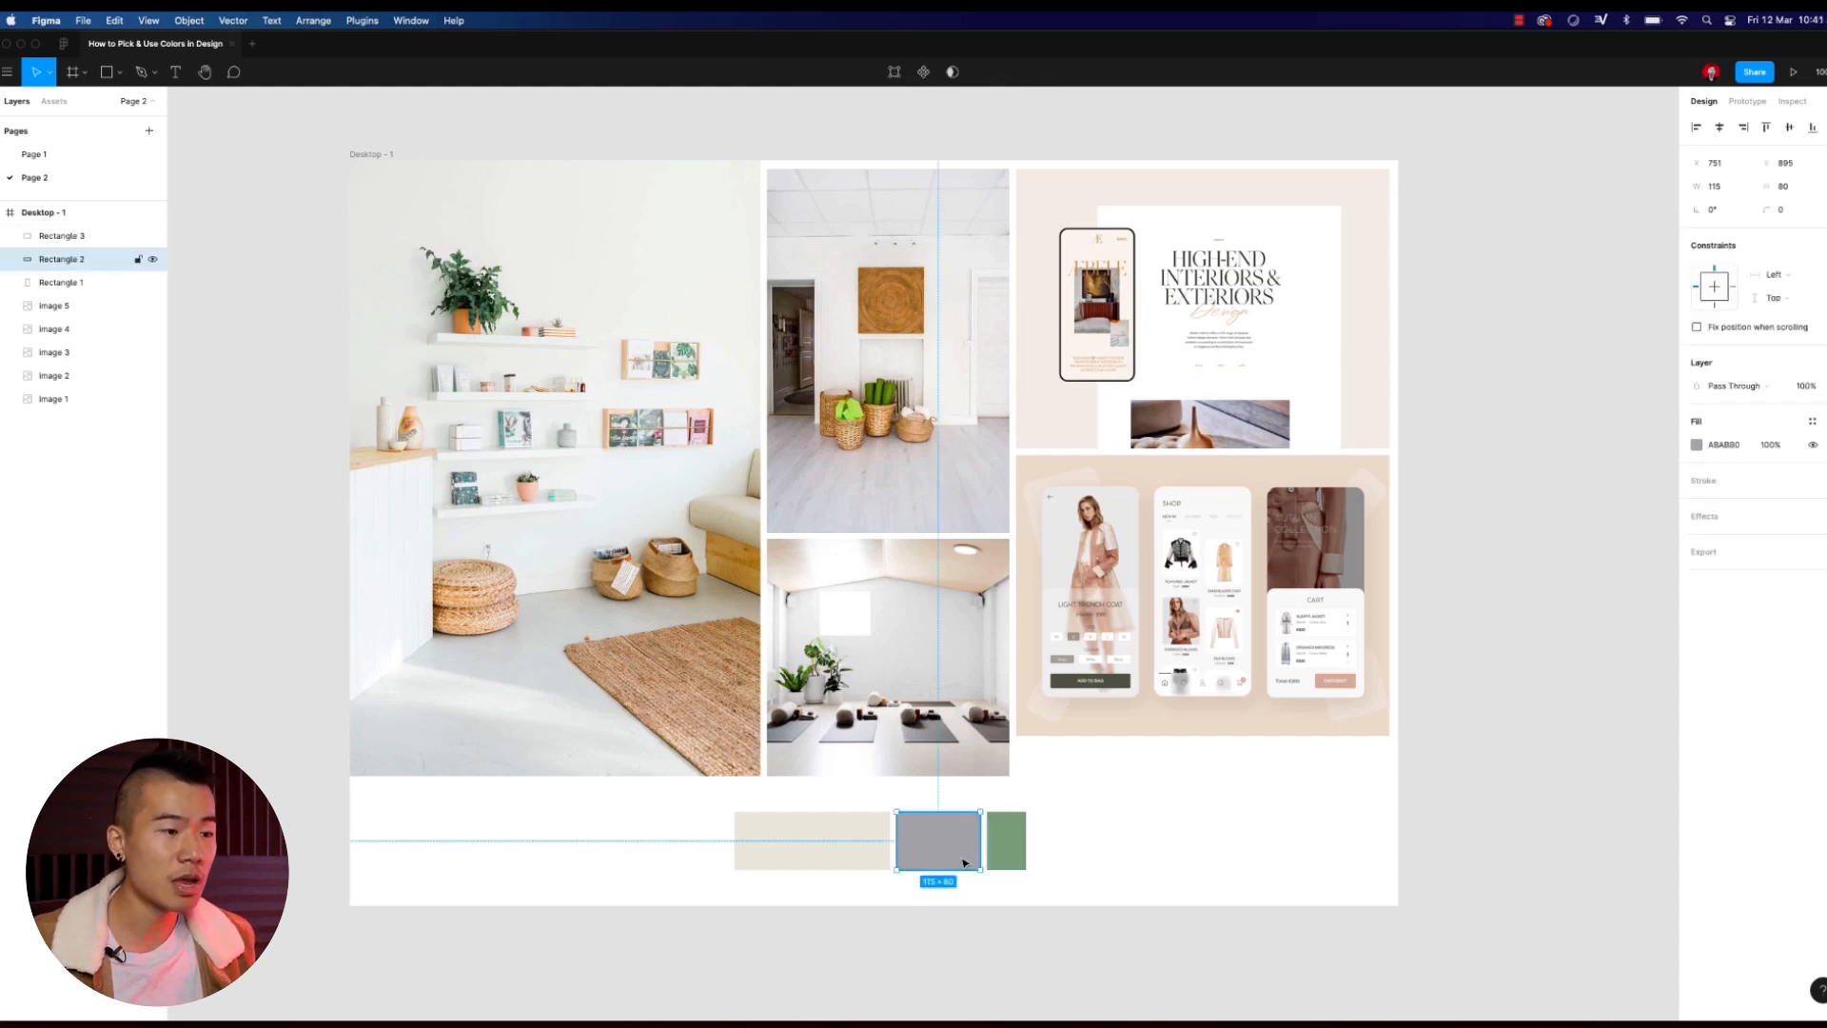
pyautogui.click(1699, 447)
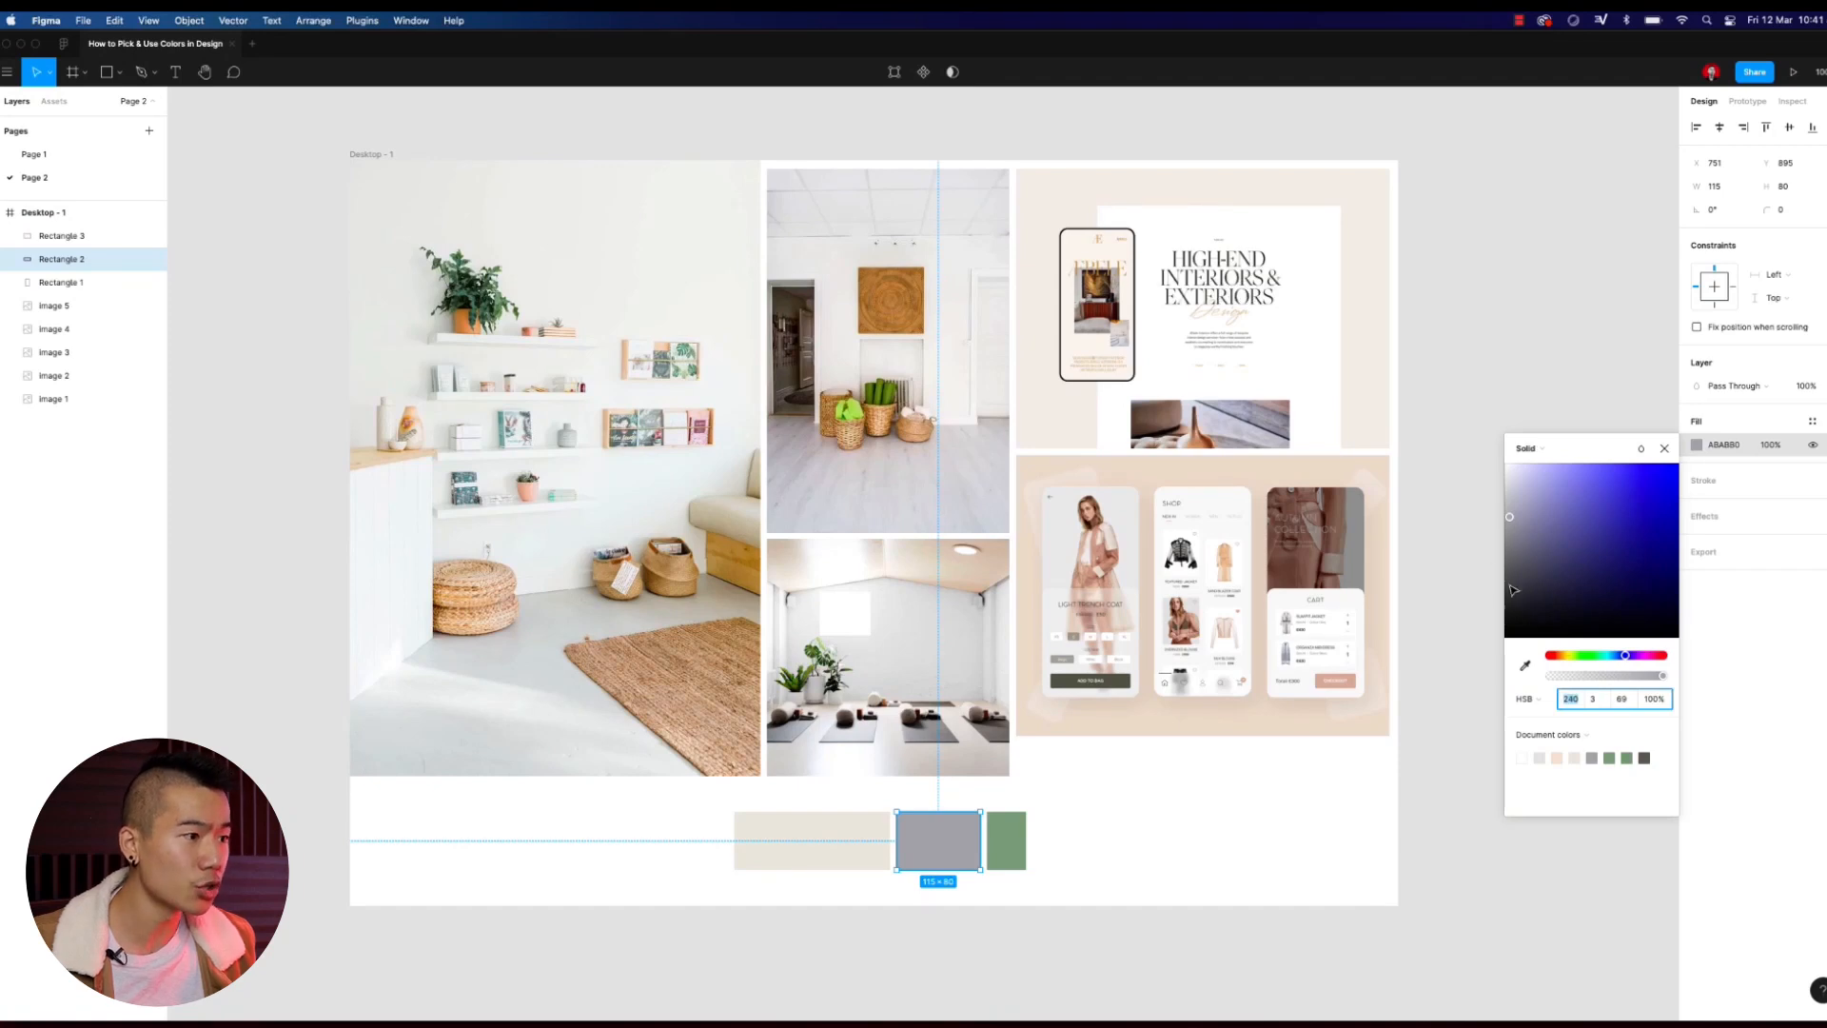
pyautogui.click(1511, 529)
pyautogui.moveTo(1514, 530); pyautogui.dragTo(1530, 543)
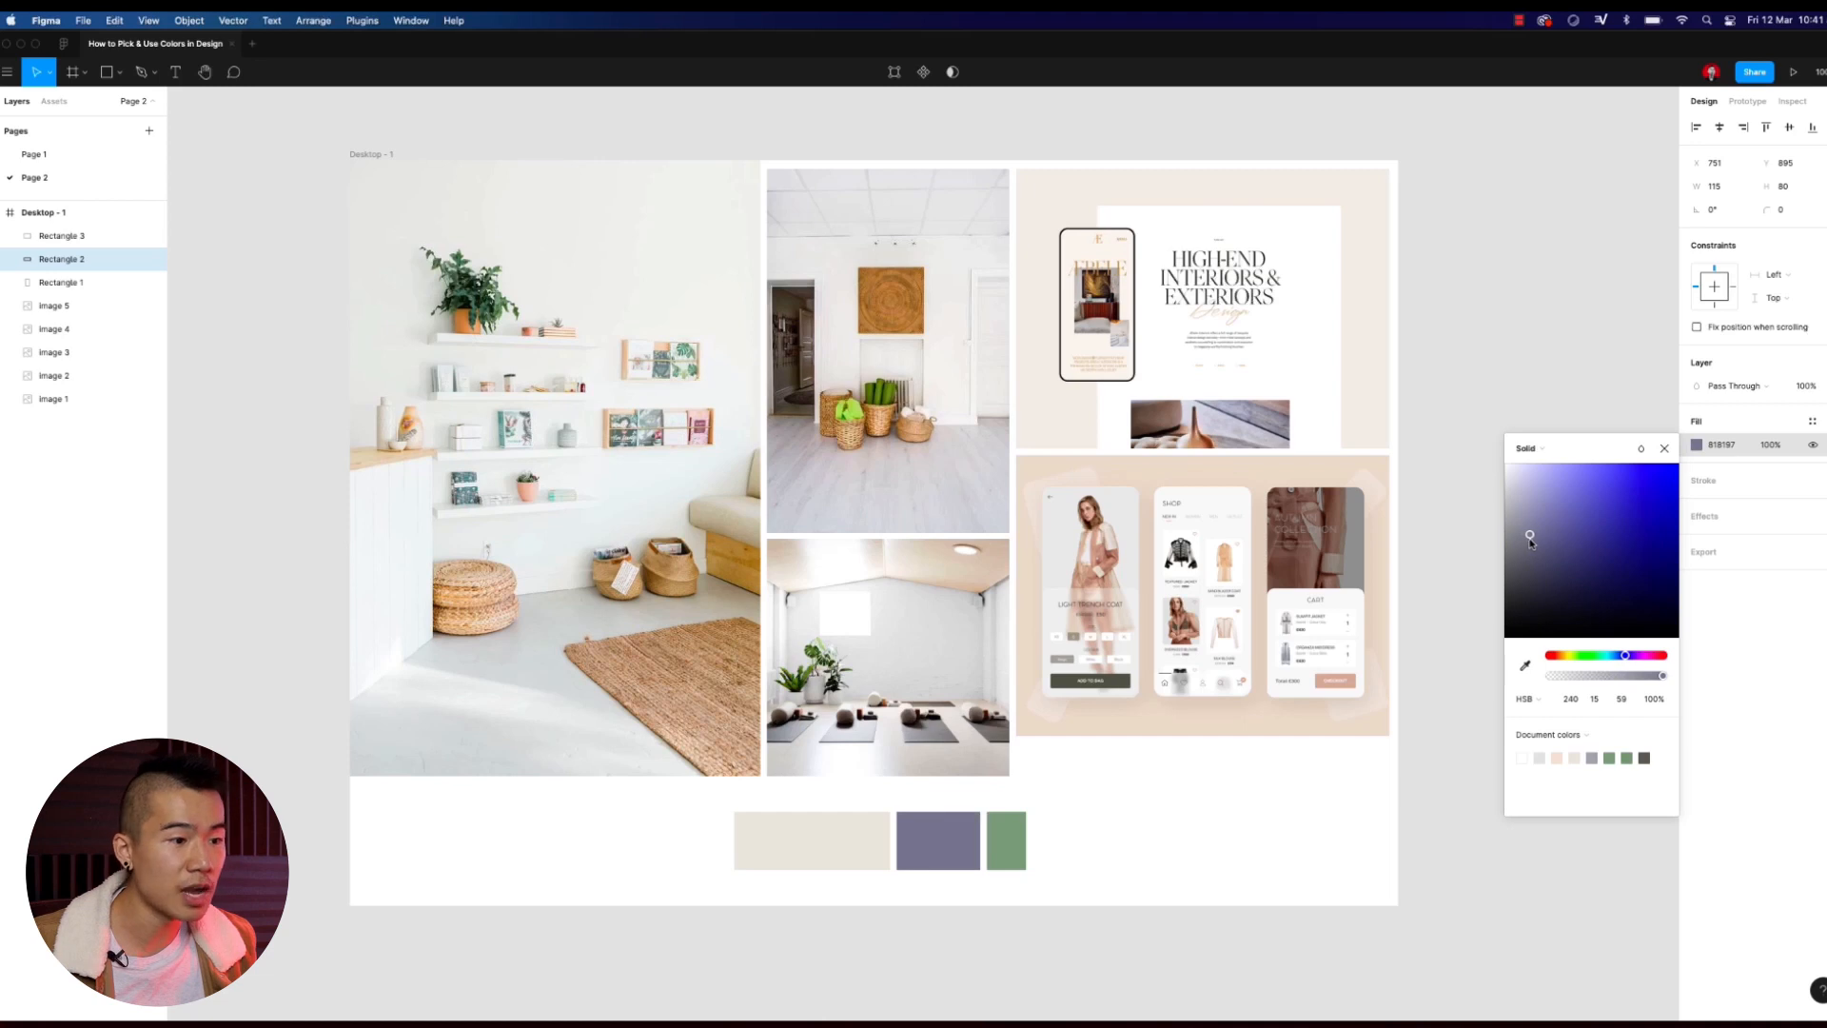
pyautogui.press('super+z')
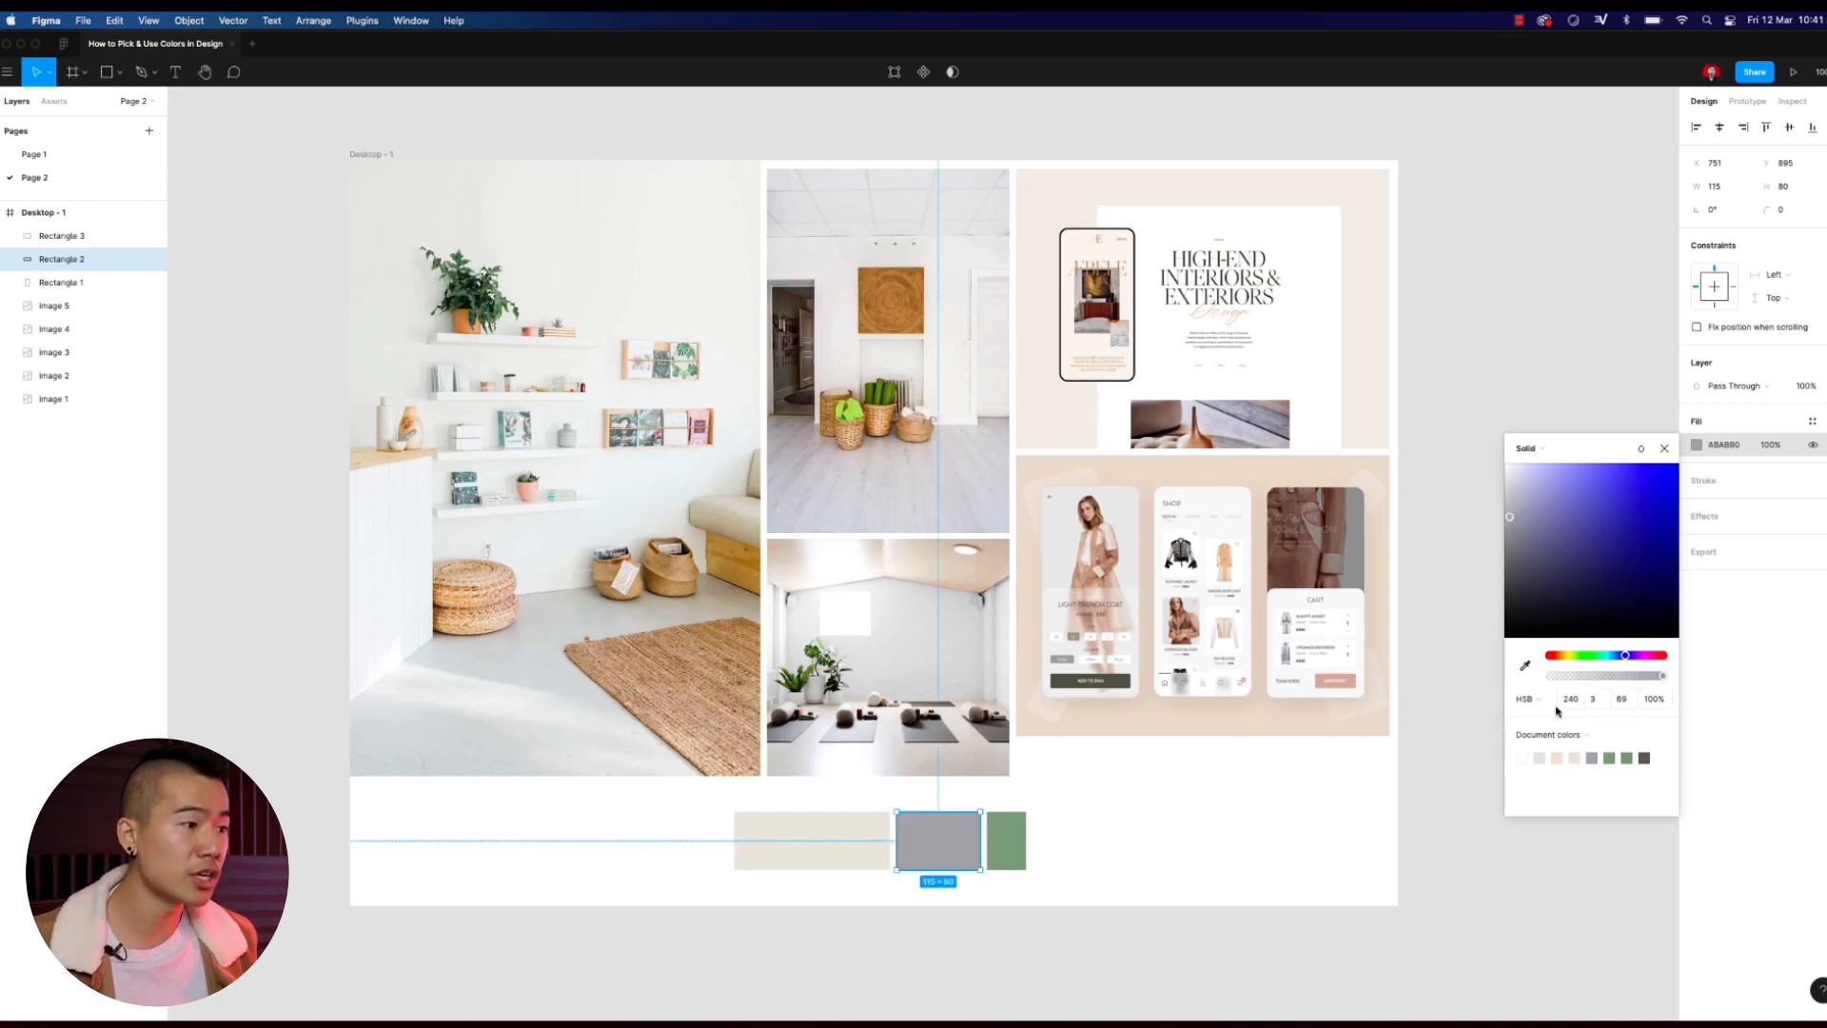
# Step: Keep the middle swatch's colour model on HSB, set its saturation to 13 and try variations in larger increments
pyautogui.click(1527, 699)
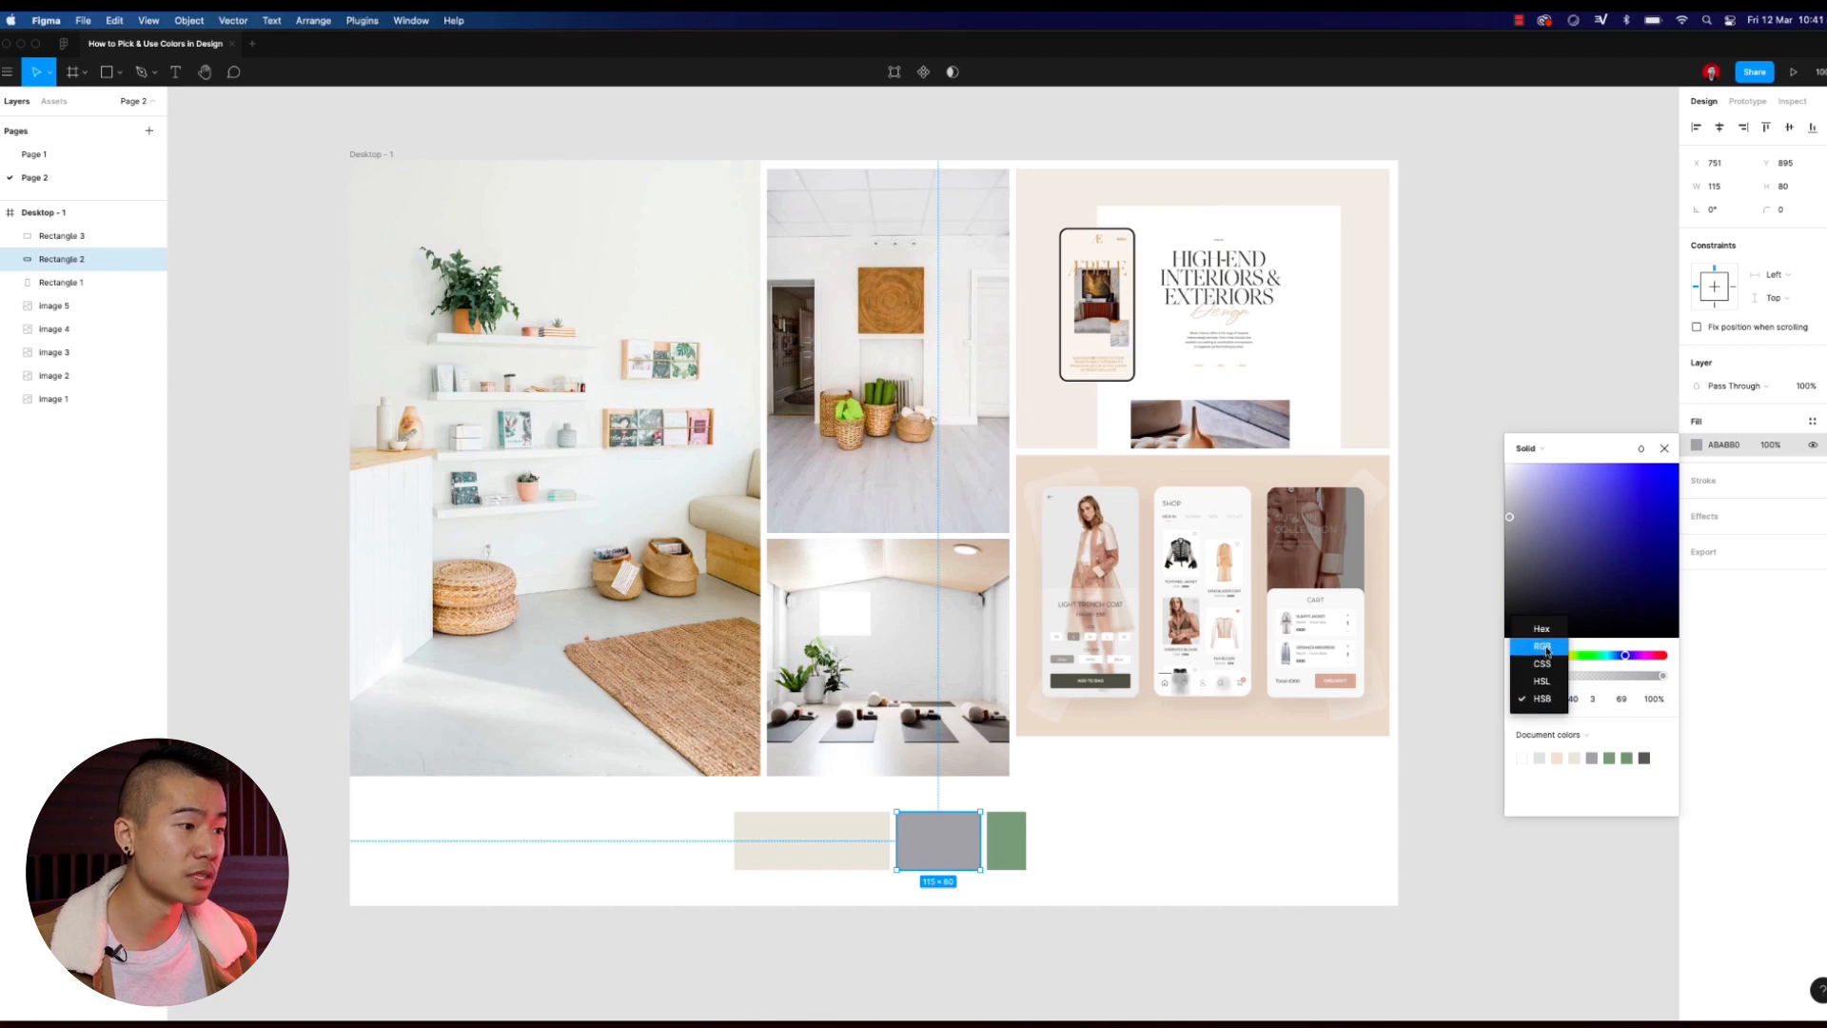
pyautogui.click(1541, 698)
pyautogui.click(1593, 698)
pyautogui.write('13')
pyautogui.press('Return')
pyautogui.hotkey('shift', 'Up')
pyautogui.hotkey('shift', 'Down')
pyautogui.hotkey('shift', 'Down')
pyautogui.hotkey('shift', 'Up')
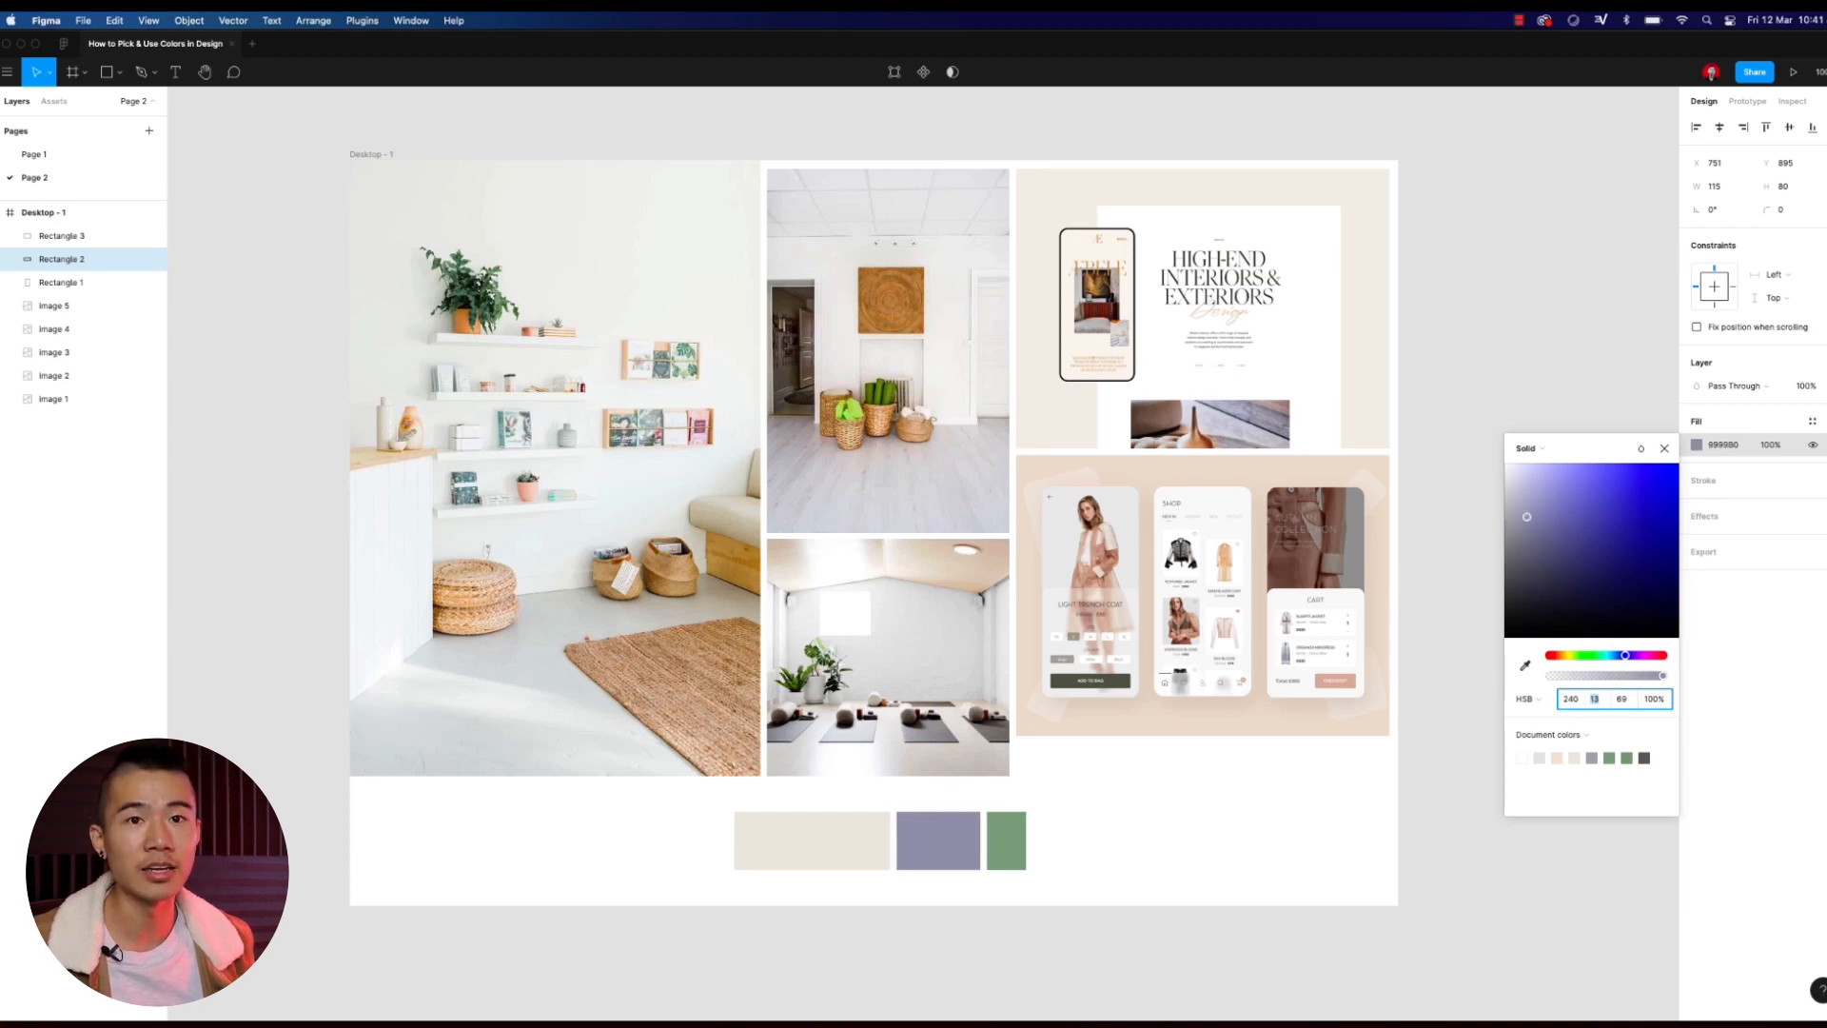
pyautogui.hotkey('shift', 'Up')
pyautogui.hotkey('shift', 'Up')
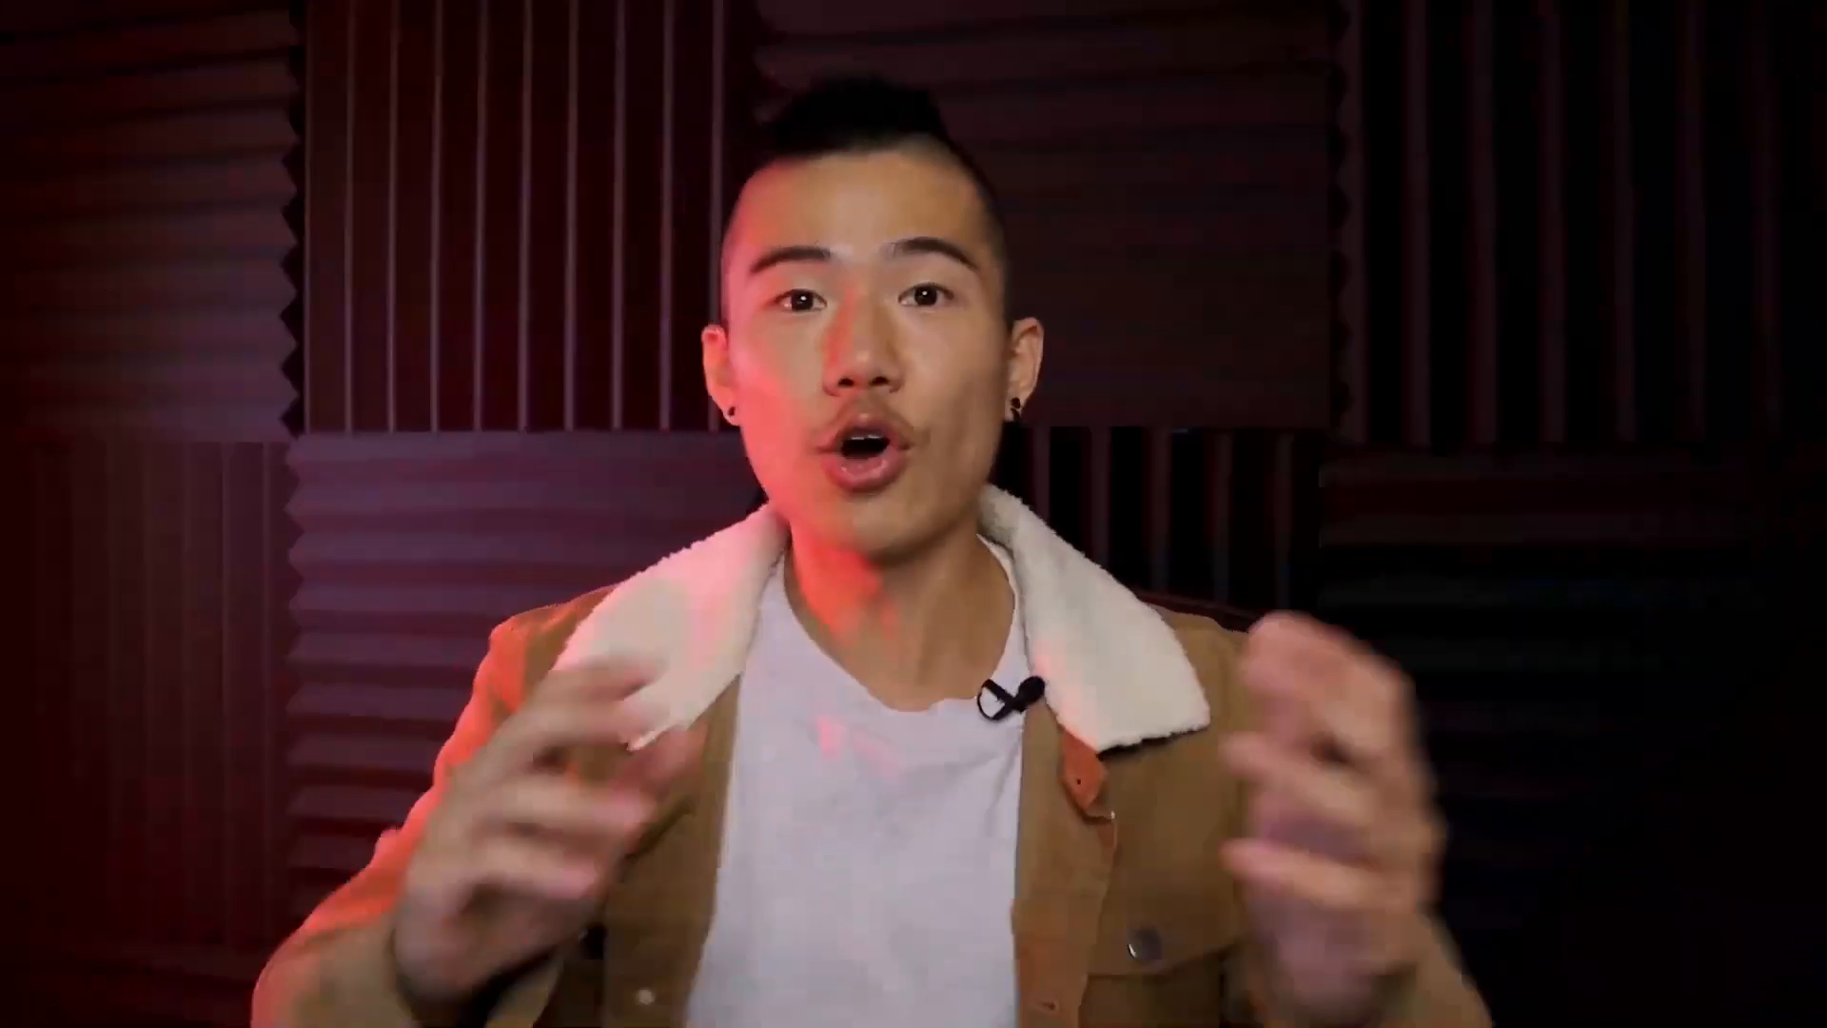